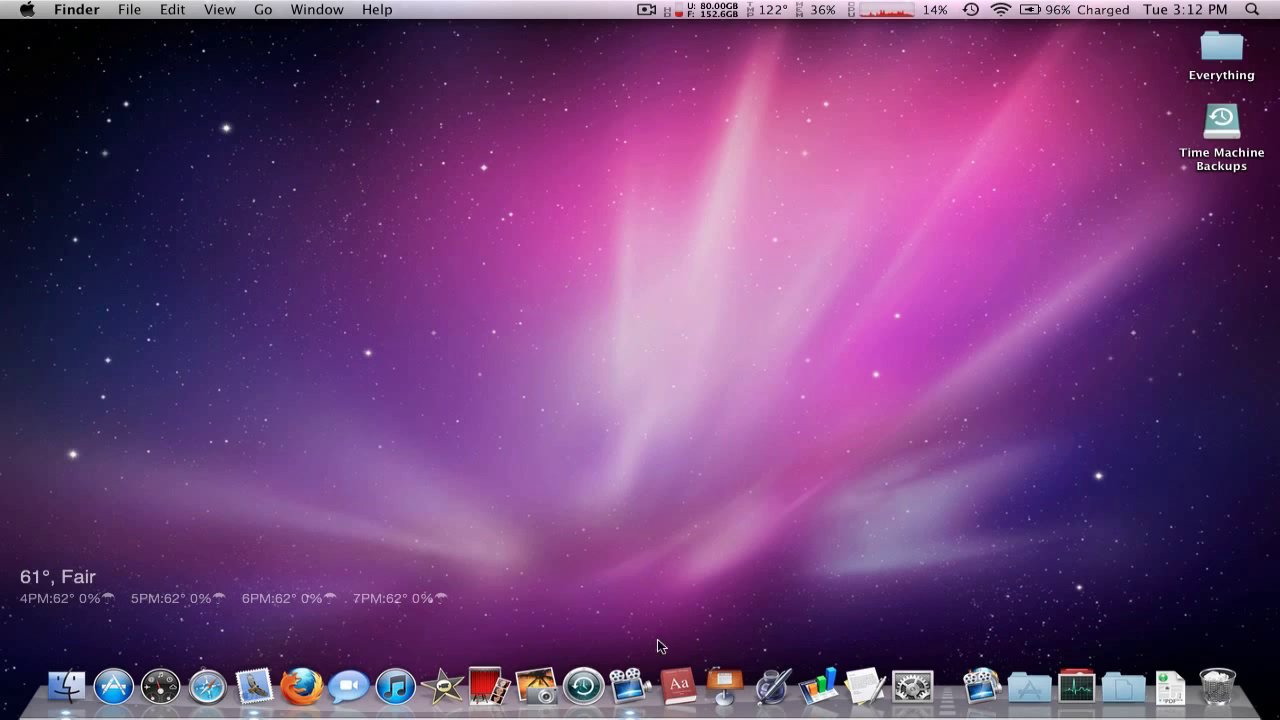
Step: Open the ScreenFlow editor and scrub the recording, leaving the playhead near 2 seconds
{"action": "left_click", "coordinate": [600, 692]}
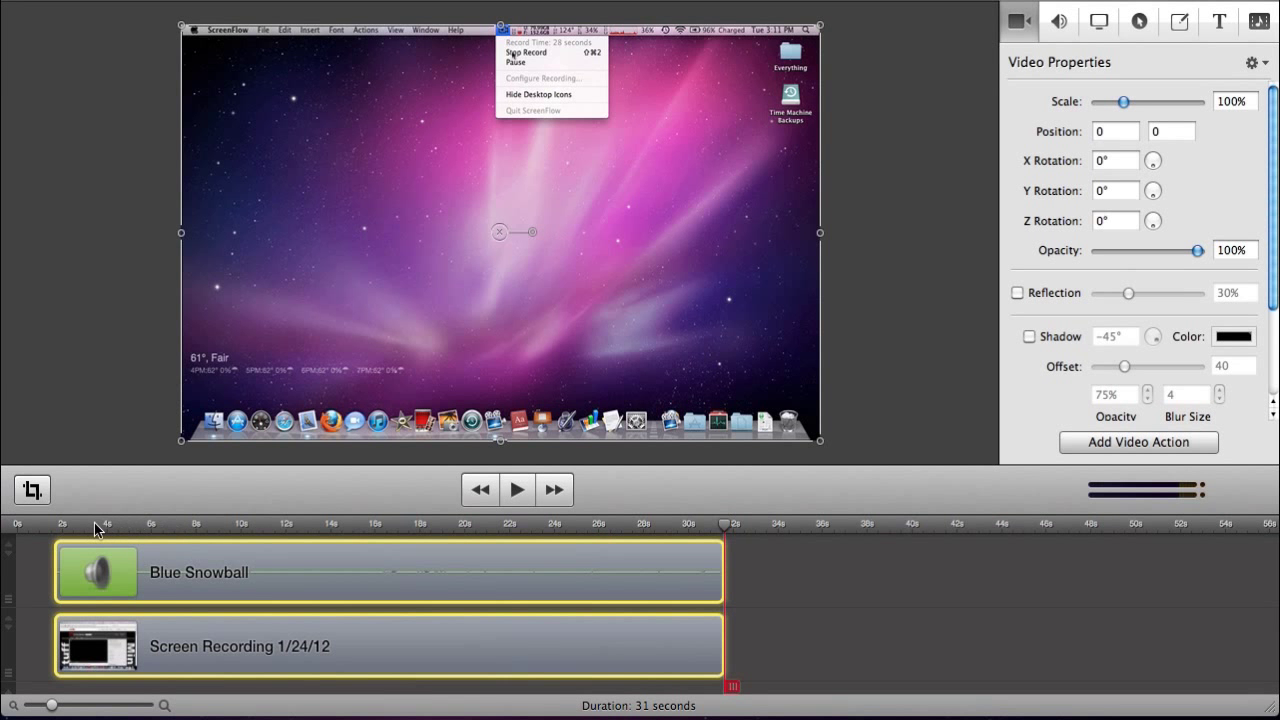
{"action": "left_click", "coordinate": [95, 500]}
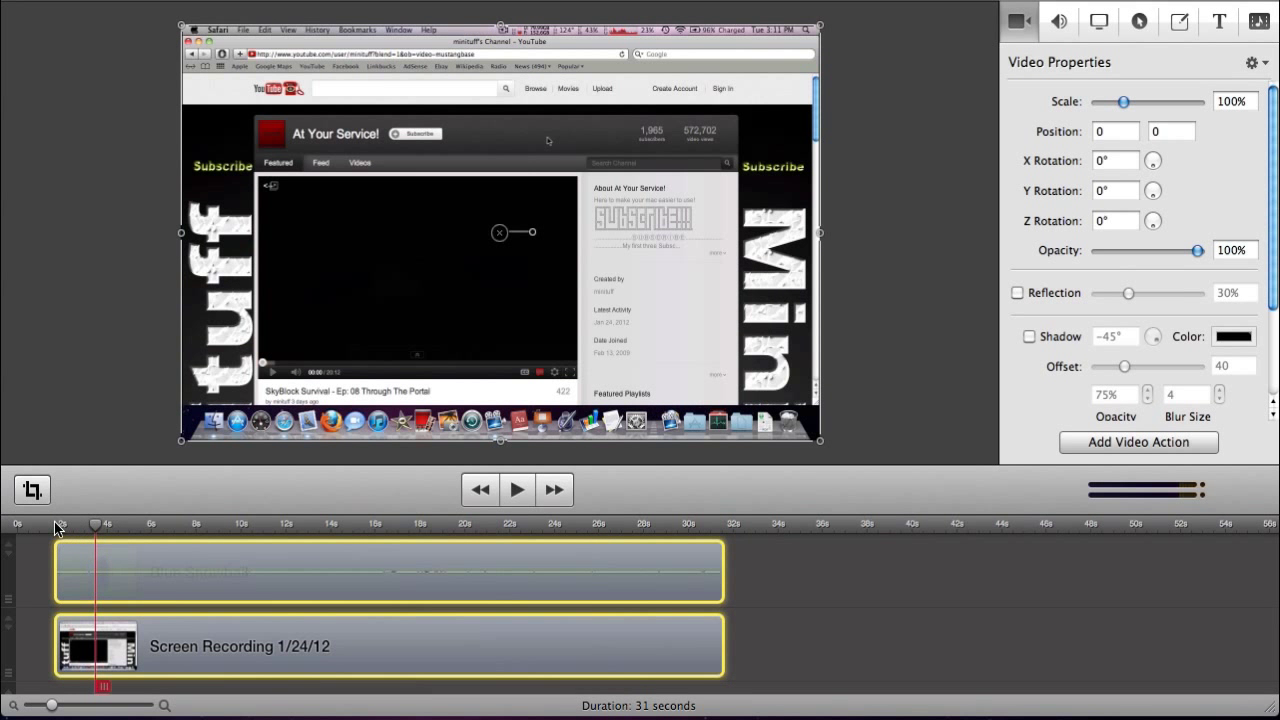
{"action": "left_click_drag", "start_coordinate": [94, 527], "coordinate": [206, 529]}
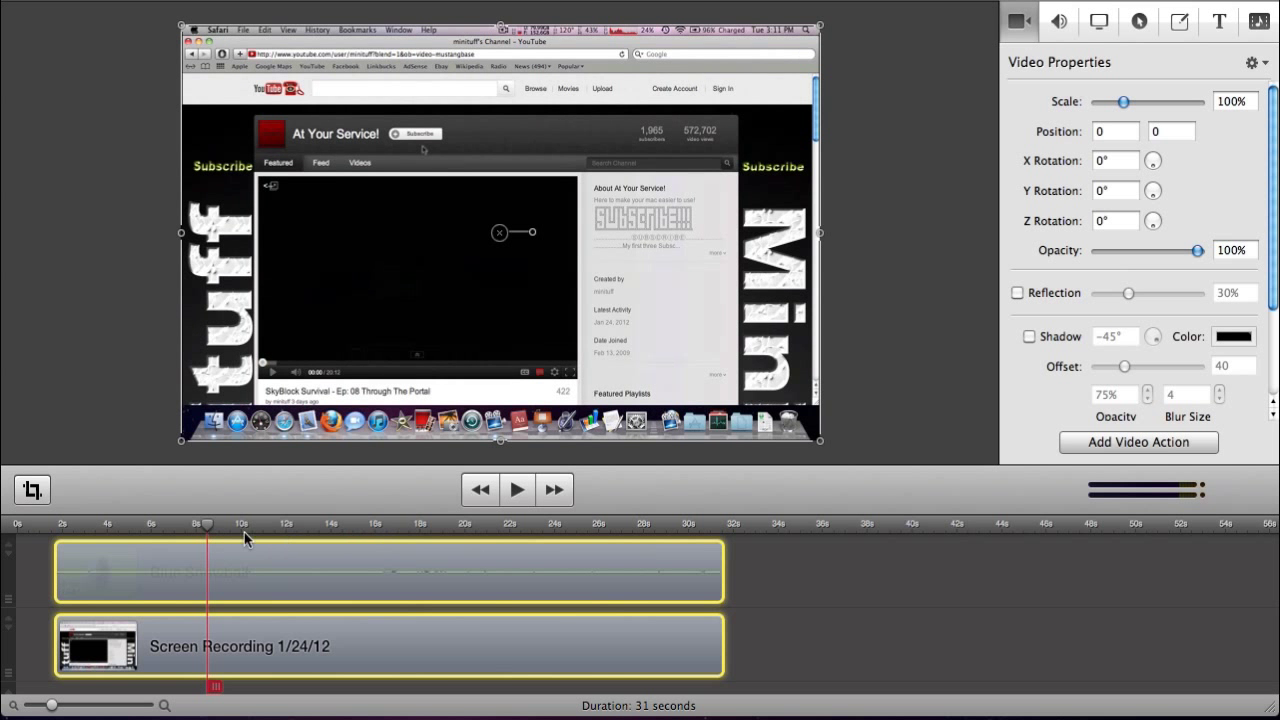
{"action": "left_click_drag", "start_coordinate": [76, 521], "coordinate": [65, 522]}
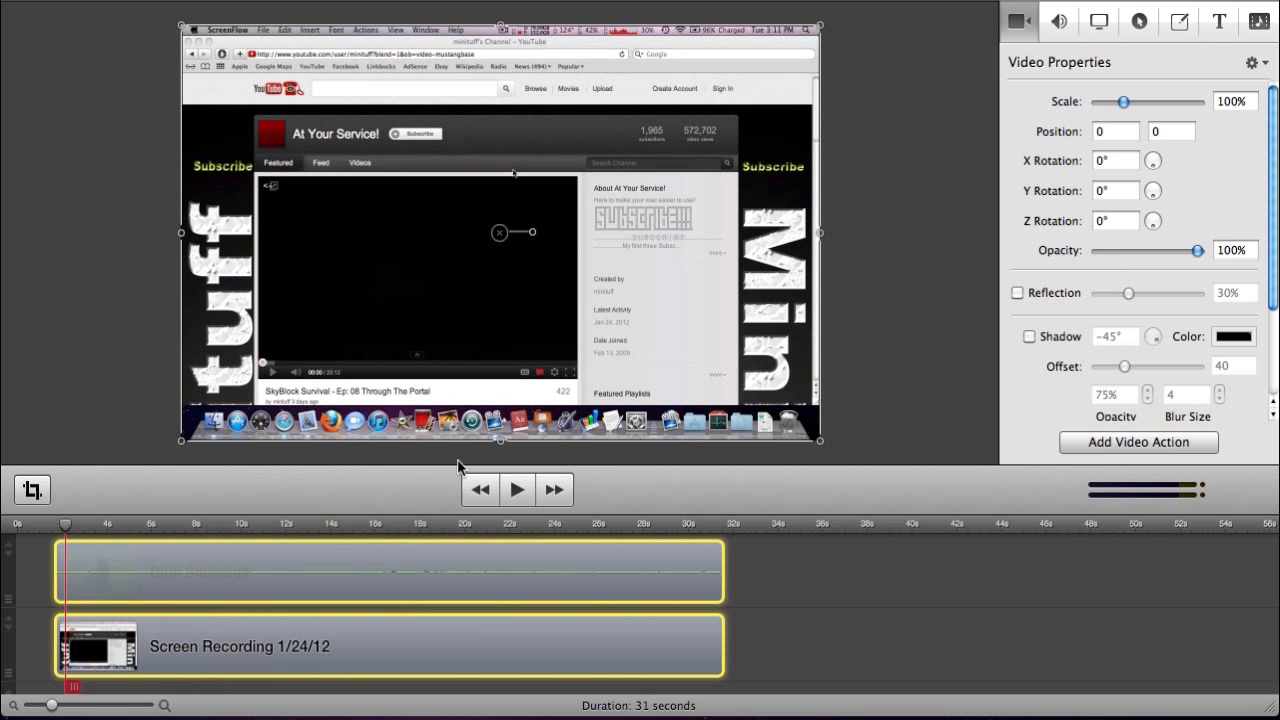
Step: Cycle through the inspector's property tabs, ending on Callout Properties
{"action": "left_click", "coordinate": [1059, 22]}
{"action": "left_click", "coordinate": [1099, 22]}
{"action": "left_click", "coordinate": [1167, 22]}
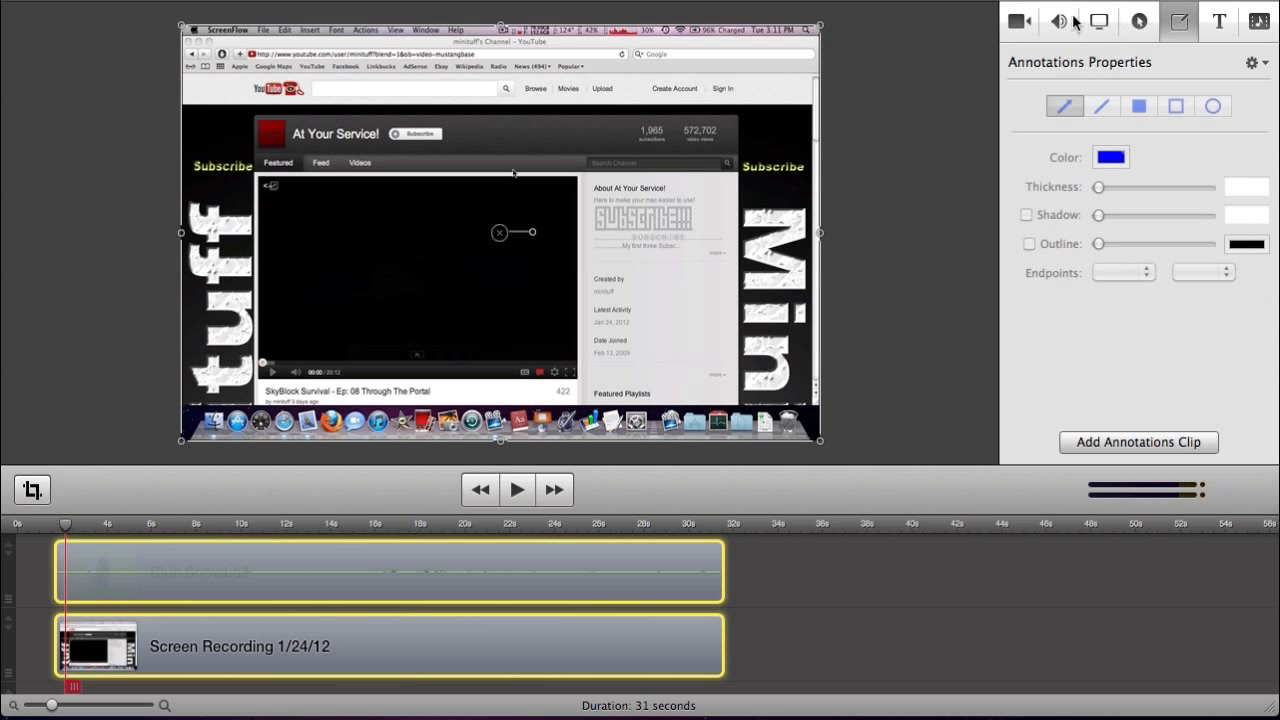
{"action": "left_click", "coordinate": [1020, 22]}
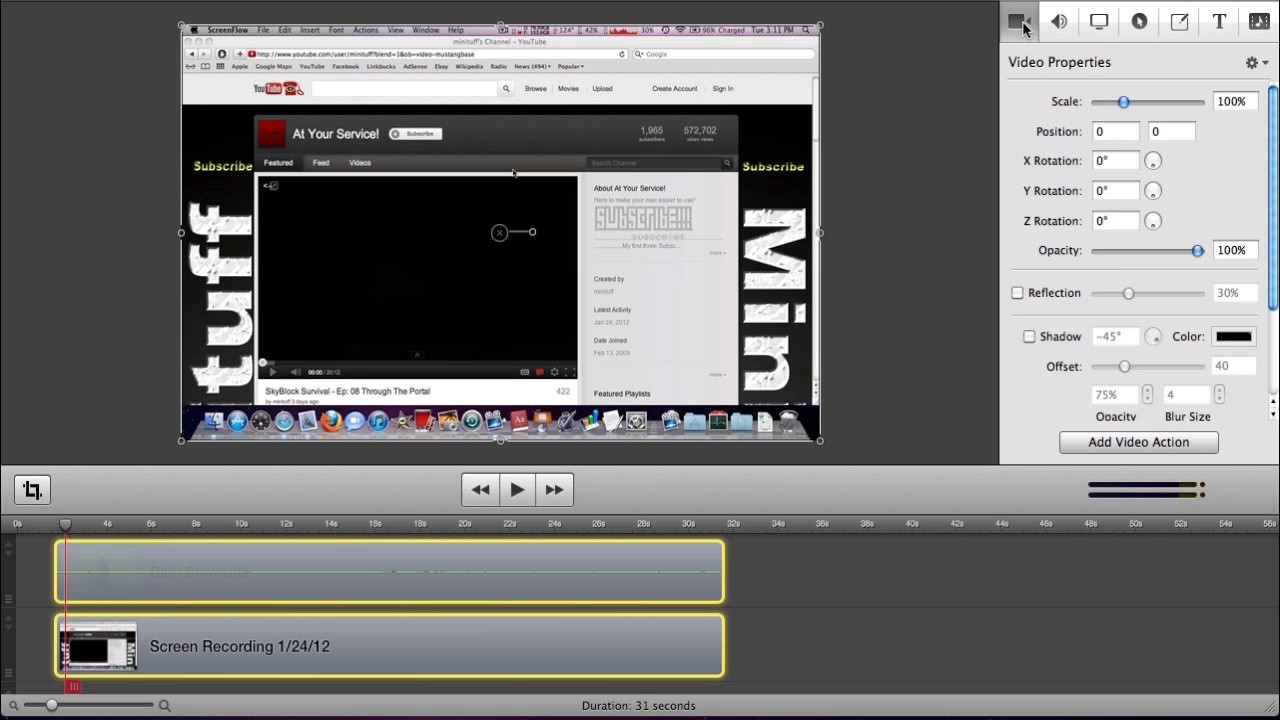
{"action": "left_click", "coordinate": [1140, 30]}
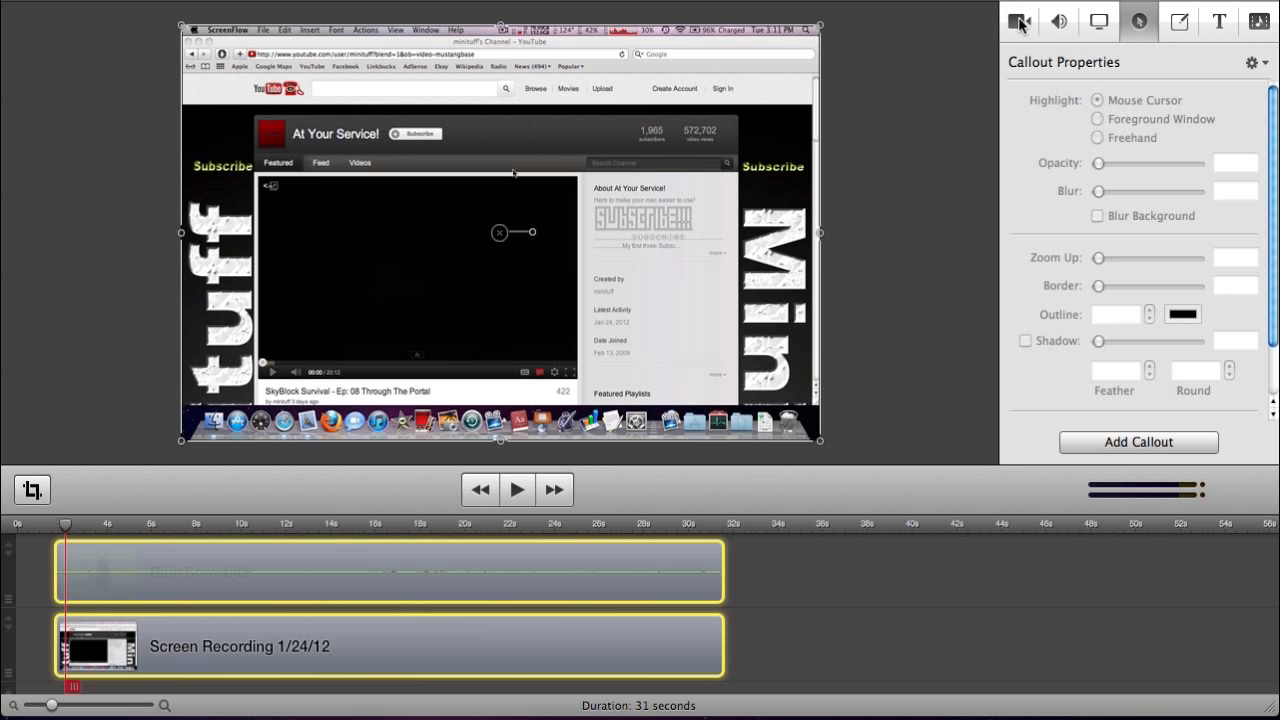
{"action": "left_click", "coordinate": [1020, 22]}
{"action": "left_click", "coordinate": [1140, 22]}
{"action": "left_click", "coordinate": [1021, 24]}
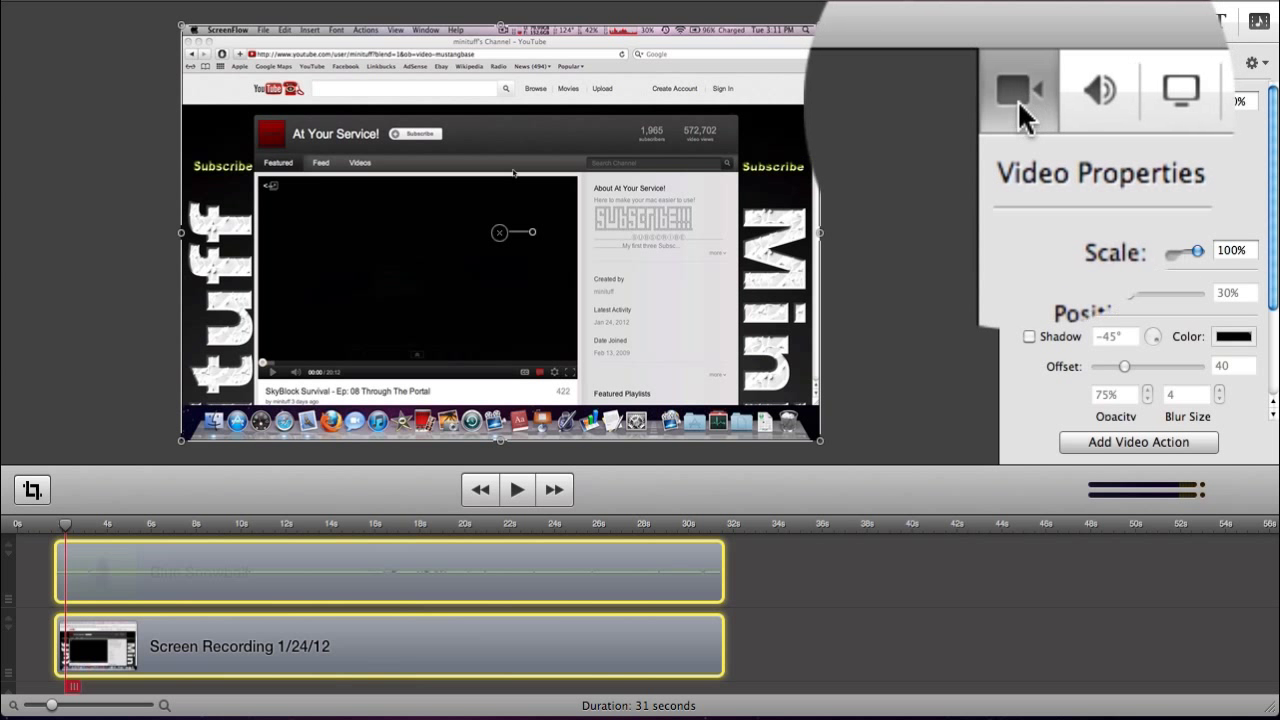
{"action": "left_click", "coordinate": [1140, 22]}
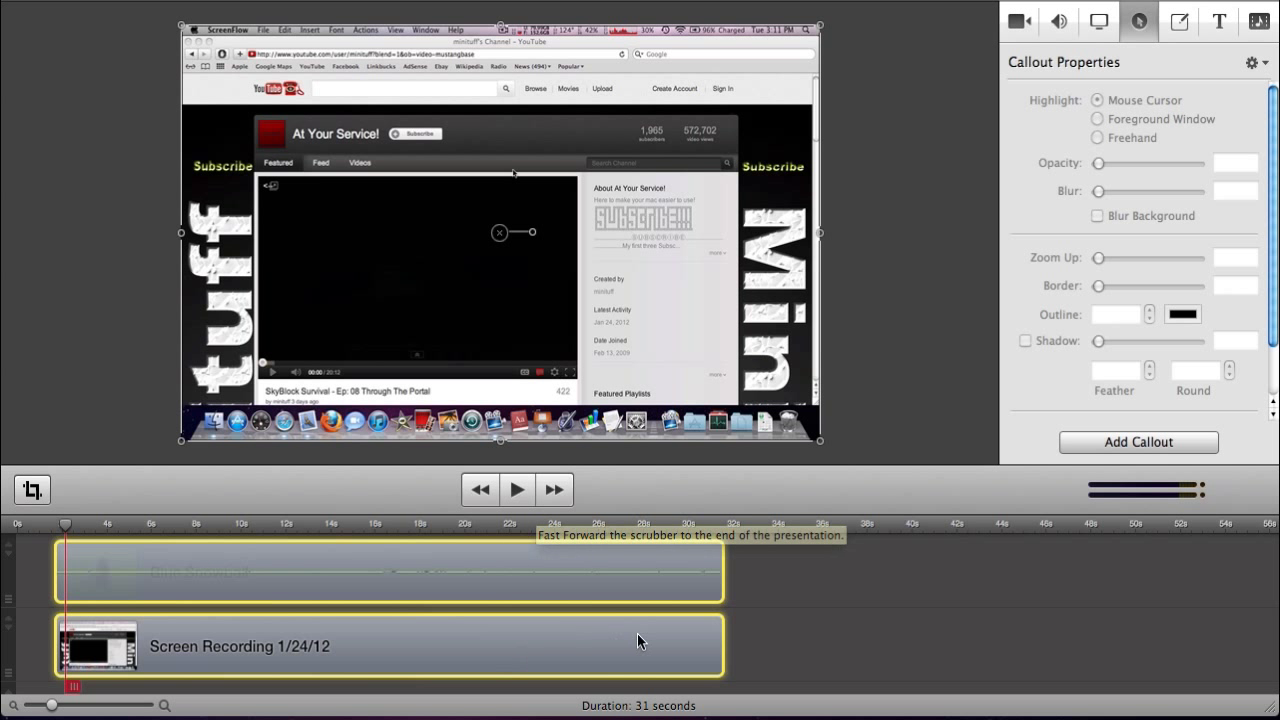
Step: Preview the clip, park the playhead at 8.2 seconds, and add a mouse-cursor callout there
{"action": "left_click", "coordinate": [517, 489]}
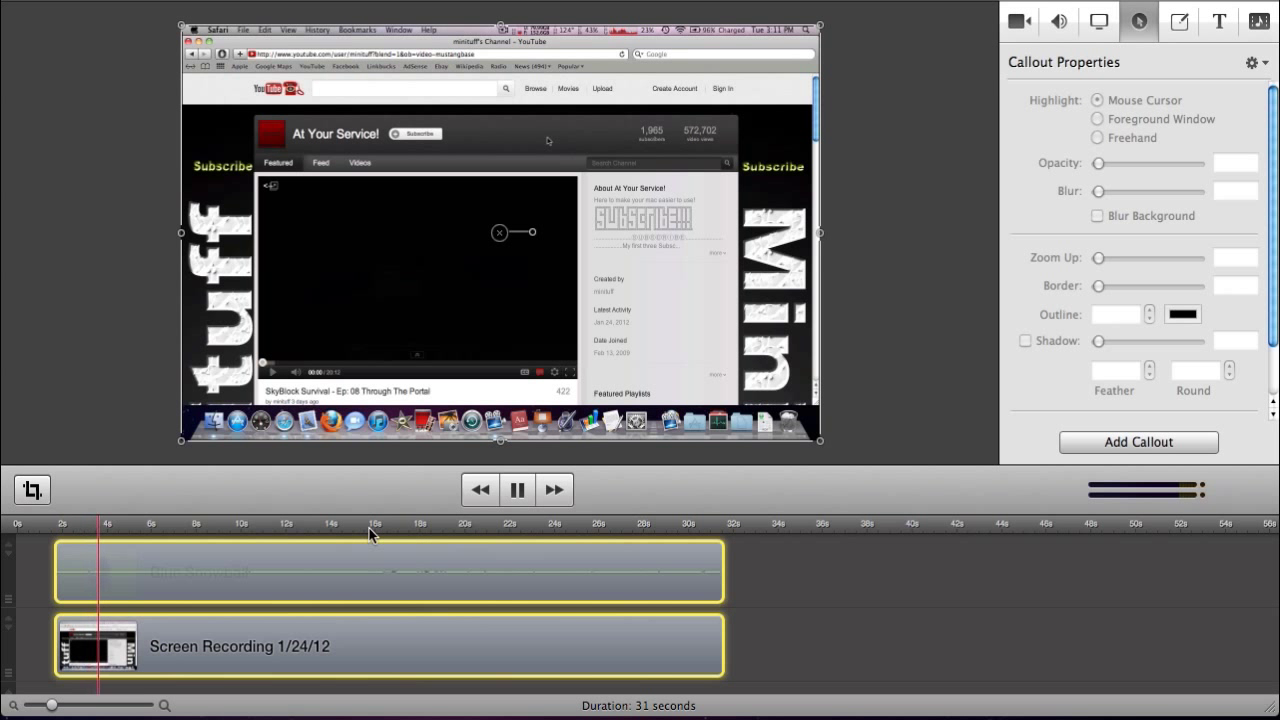
{"action": "left_click_drag", "start_coordinate": [153, 518], "coordinate": [180, 520]}
{"action": "key", "text": "space"}
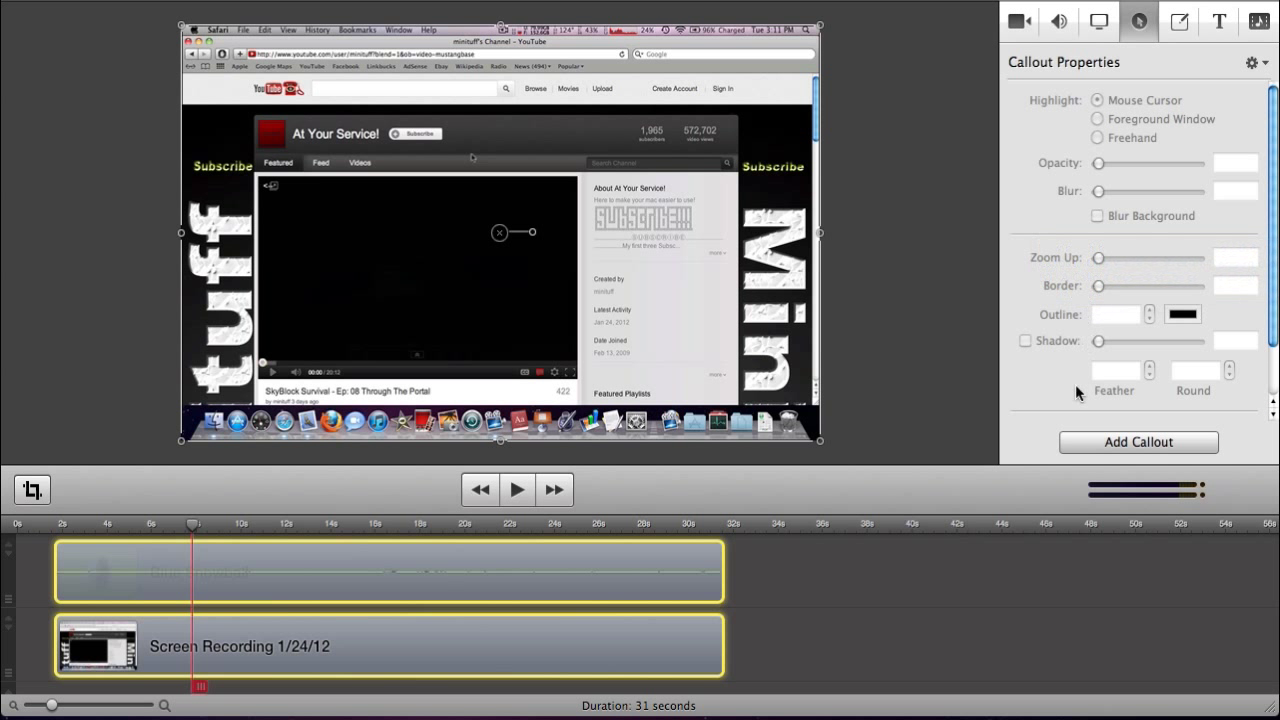
{"action": "scroll", "coordinate": [1102, 292], "scroll_direction": "down", "scroll_amount": 3}
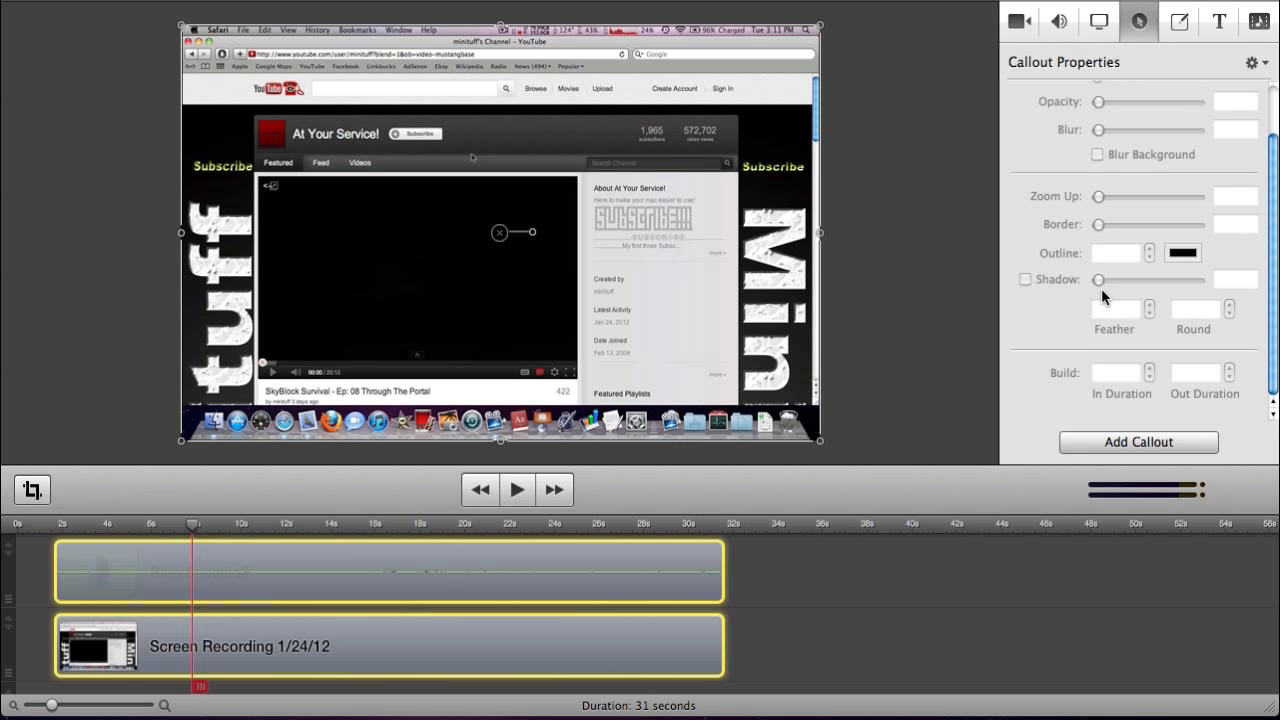
{"action": "scroll", "coordinate": [1100, 300], "scroll_direction": "up", "scroll_amount": 3}
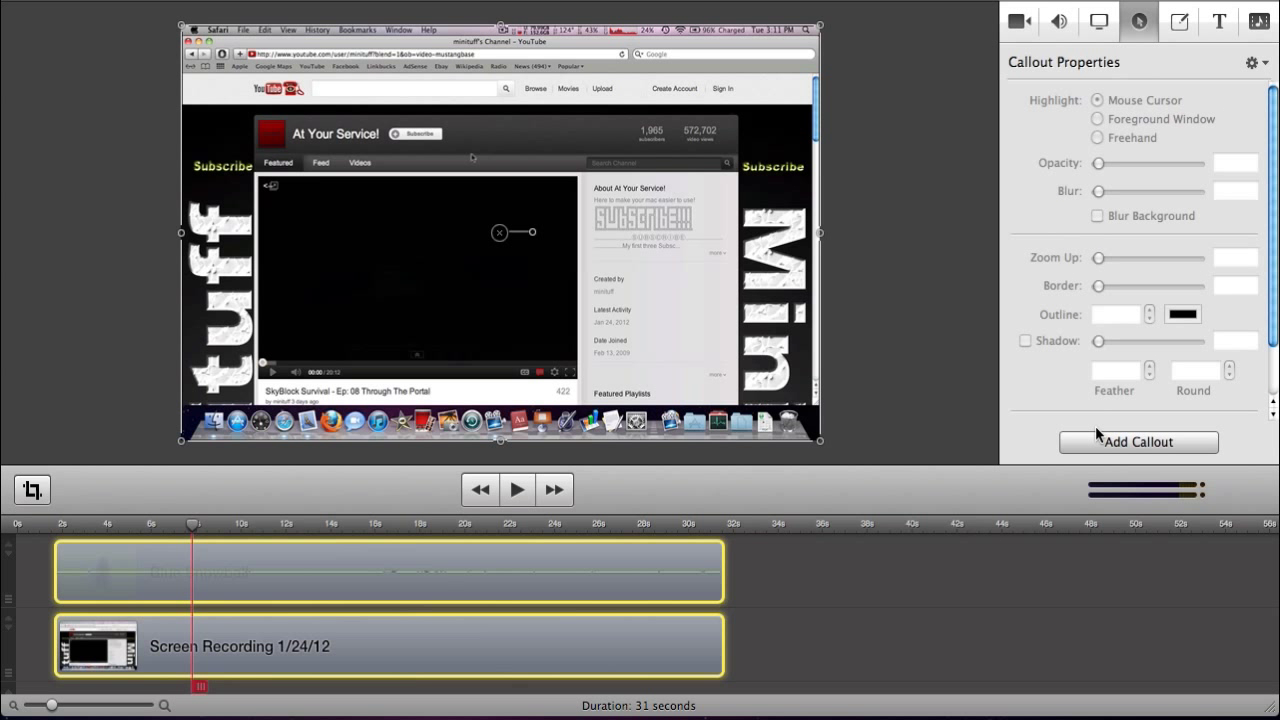
{"action": "mouse_move", "coordinate": [192, 524]}
{"action": "left_mouse_down"}
{"action": "mouse_move", "coordinate": [215, 524]}
{"action": "mouse_move", "coordinate": [203, 523]}
{"action": "left_mouse_up"}
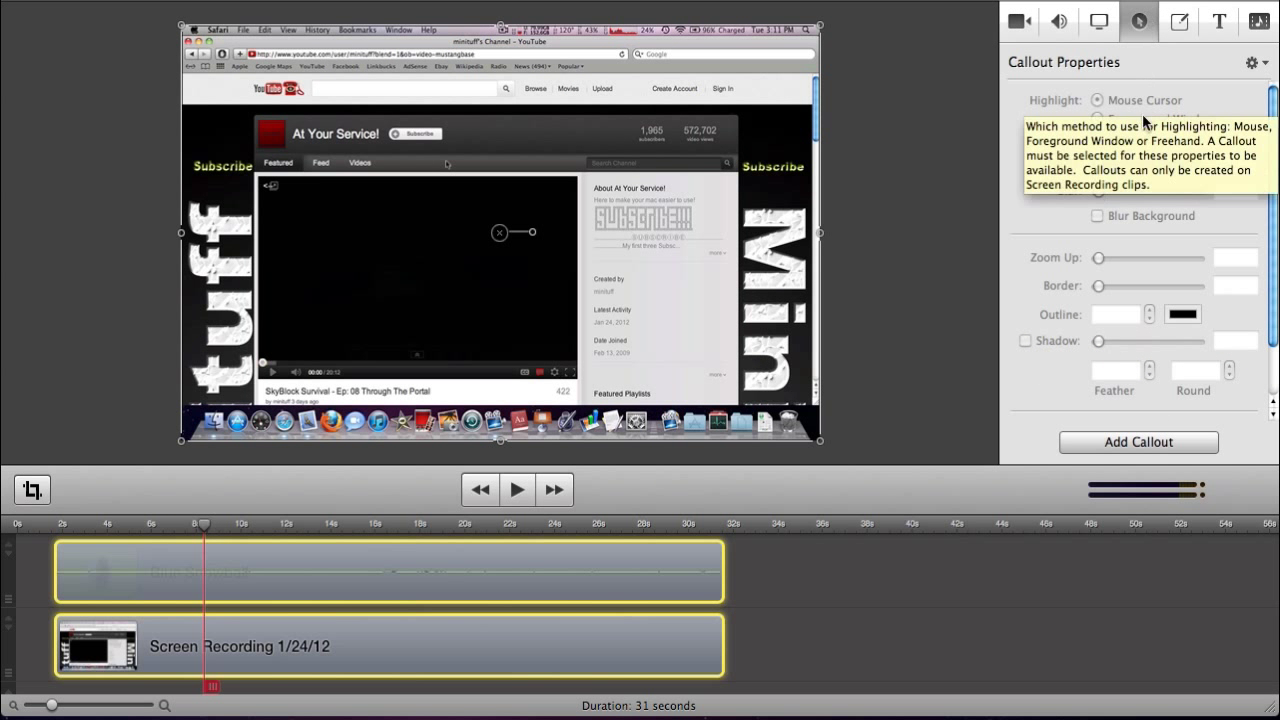
{"action": "left_click", "coordinate": [1116, 440]}
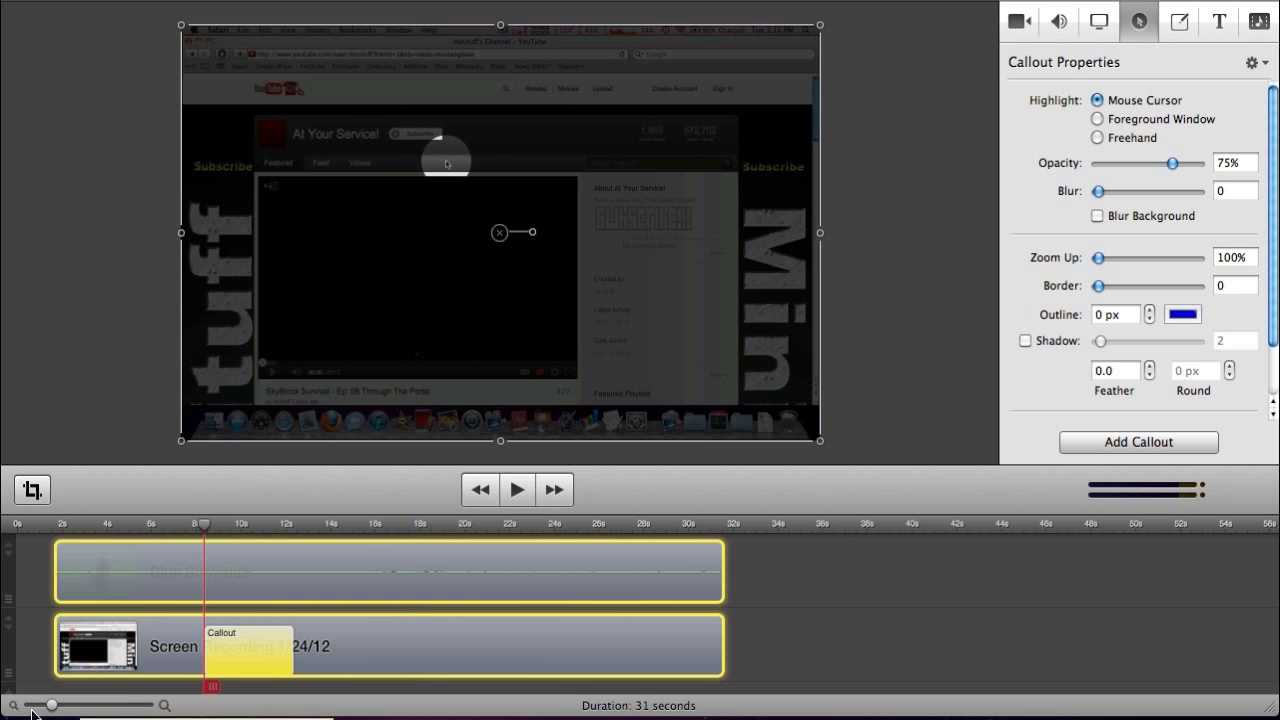
Step: Zoom the timeline in and trim the callout clip to end at the playhead
{"action": "left_click_drag", "start_coordinate": [51, 705], "coordinate": [89, 709]}
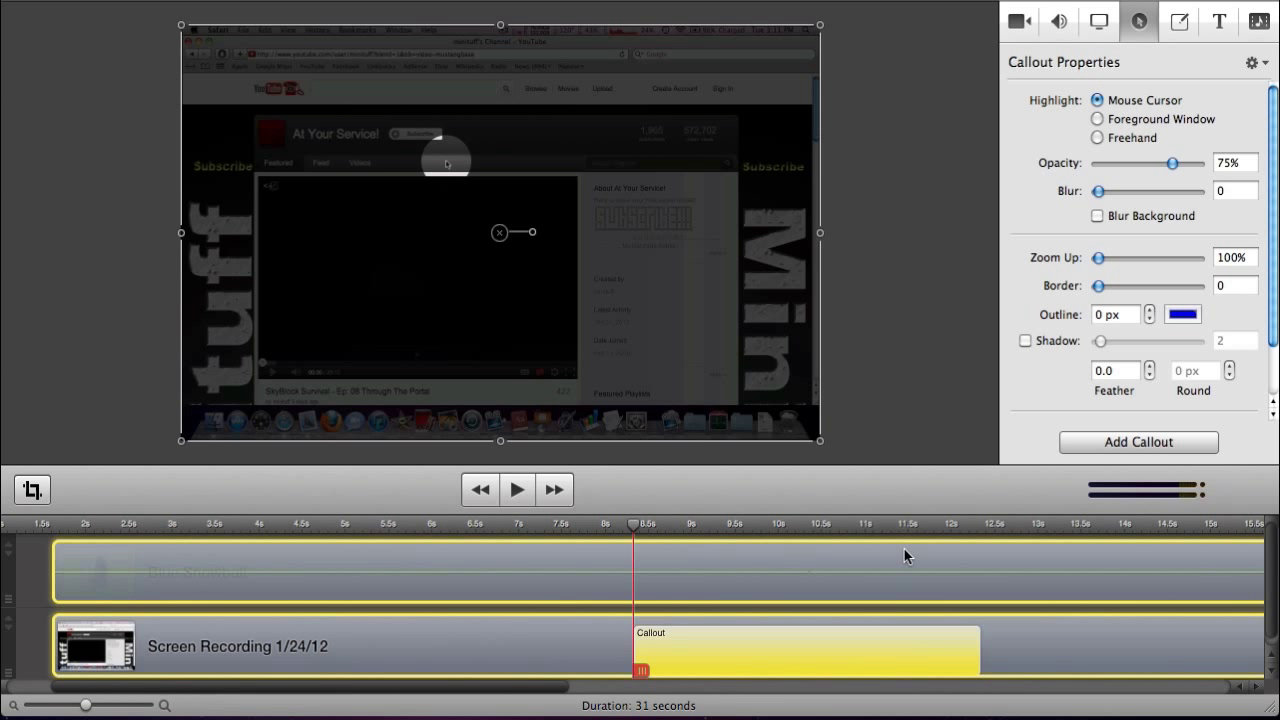
{"action": "left_click_drag", "start_coordinate": [964, 520], "coordinate": [826, 547]}
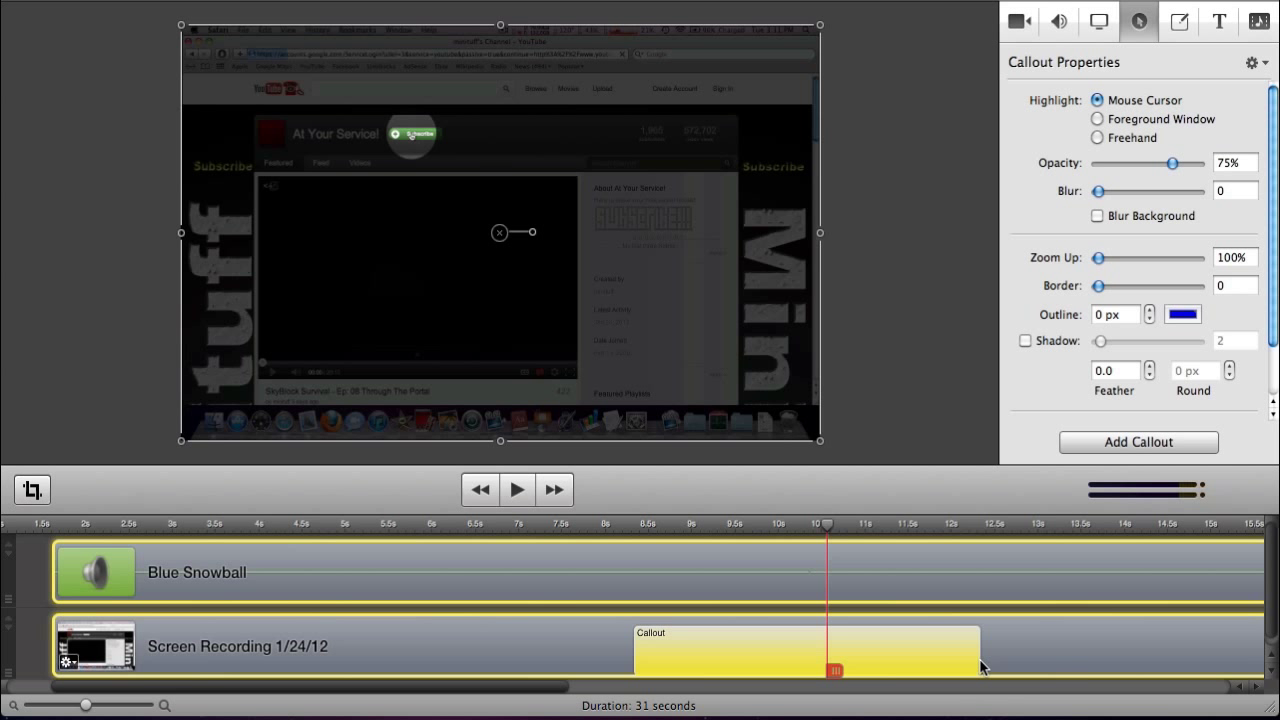
{"action": "left_click_drag", "start_coordinate": [979, 657], "coordinate": [830, 659]}
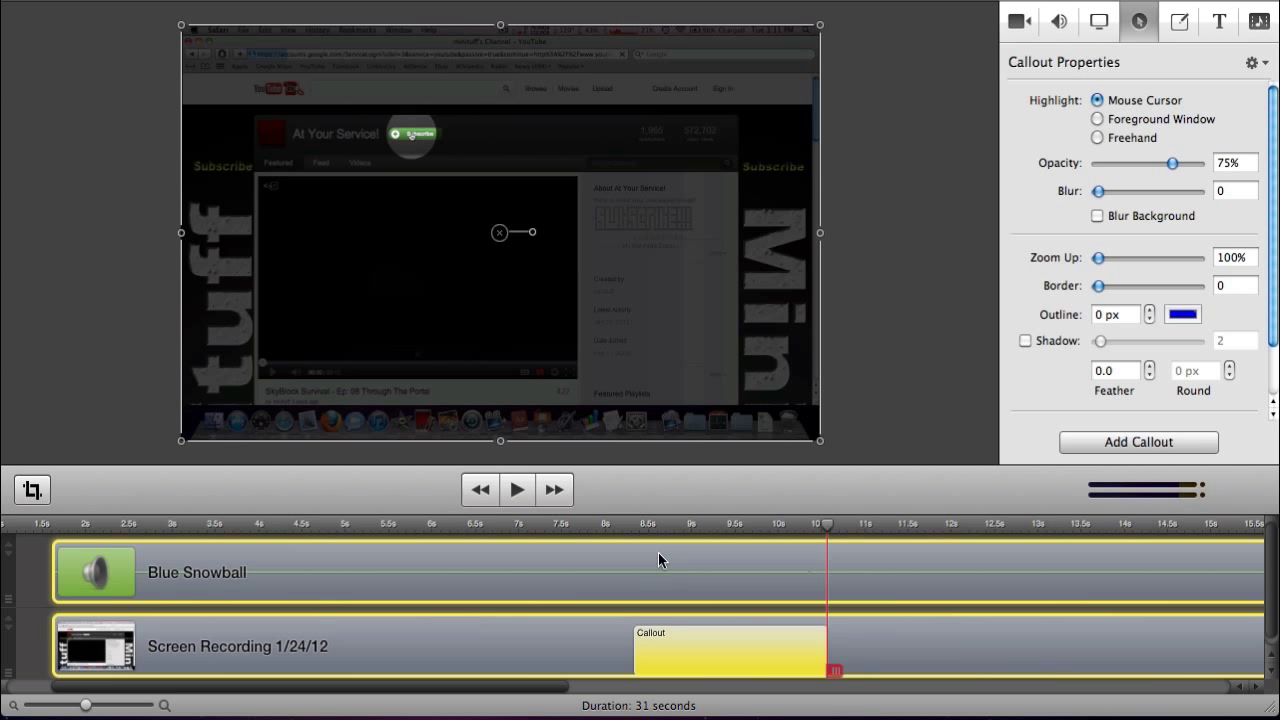
Step: Move the playhead to about 9.4 seconds and reselect the callout clip
{"action": "left_click", "coordinate": [721, 525]}
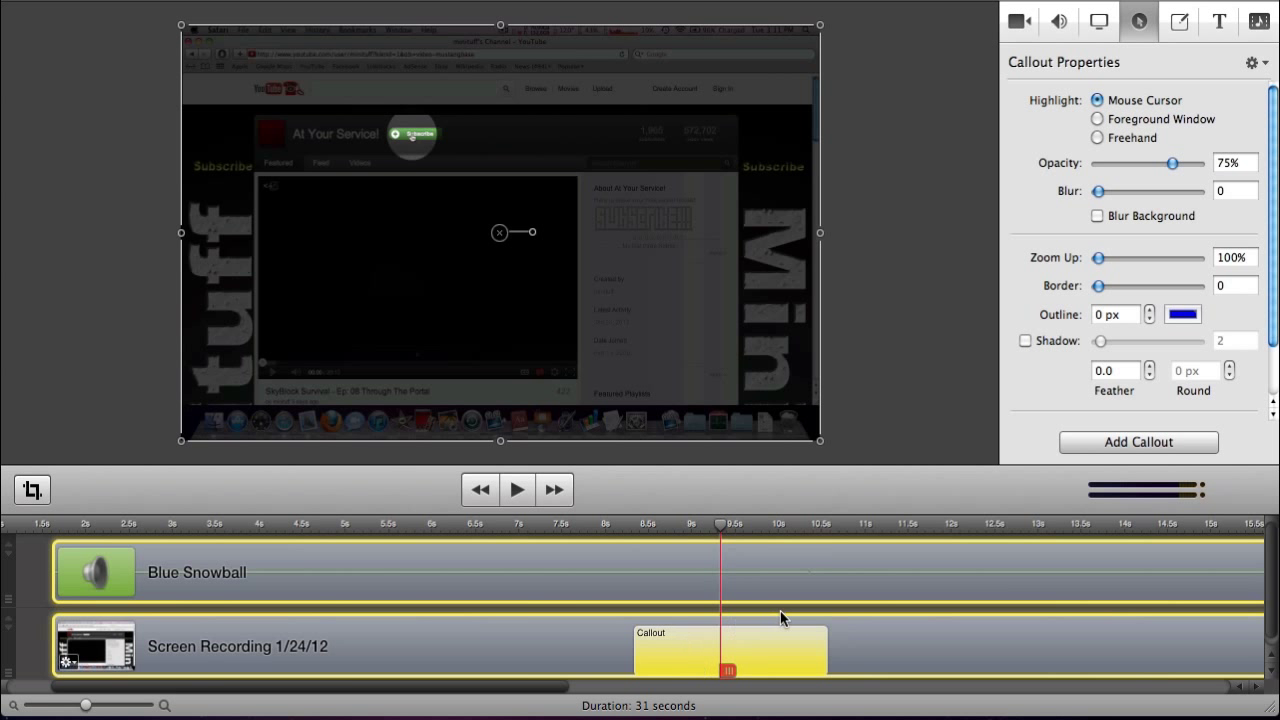
{"action": "left_click", "coordinate": [850, 570]}
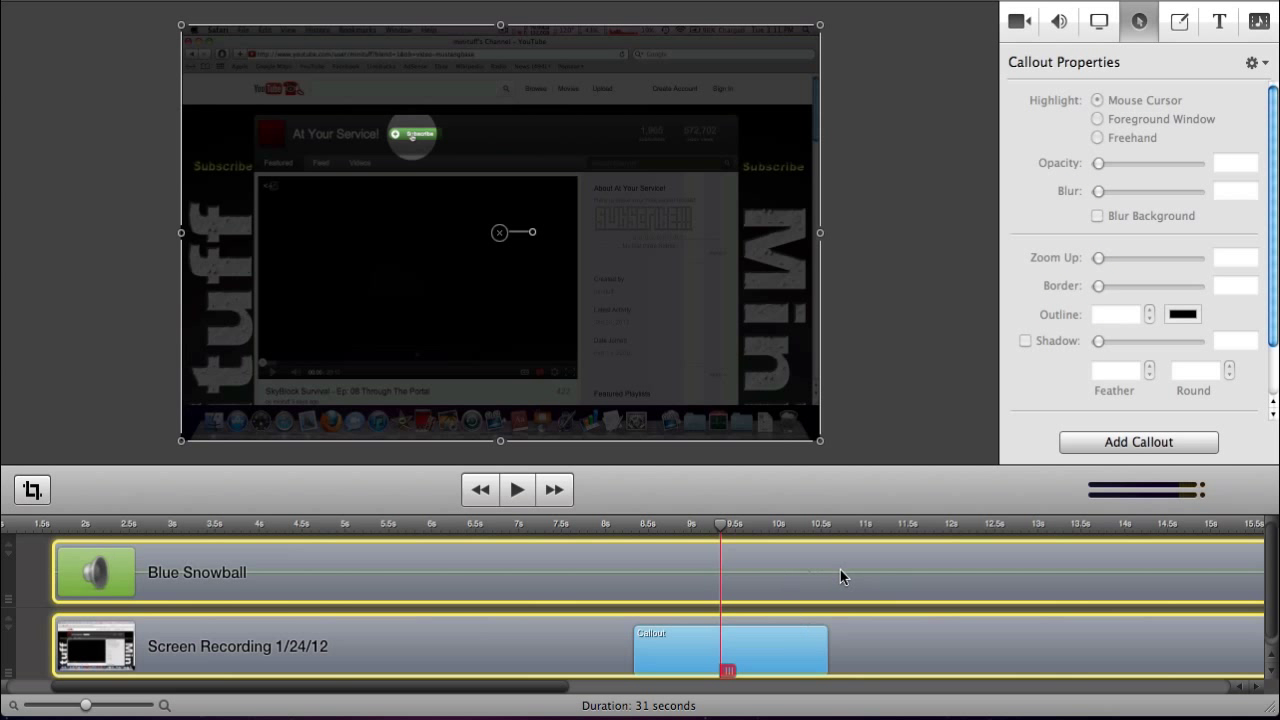
{"action": "left_click", "coordinate": [28, 600]}
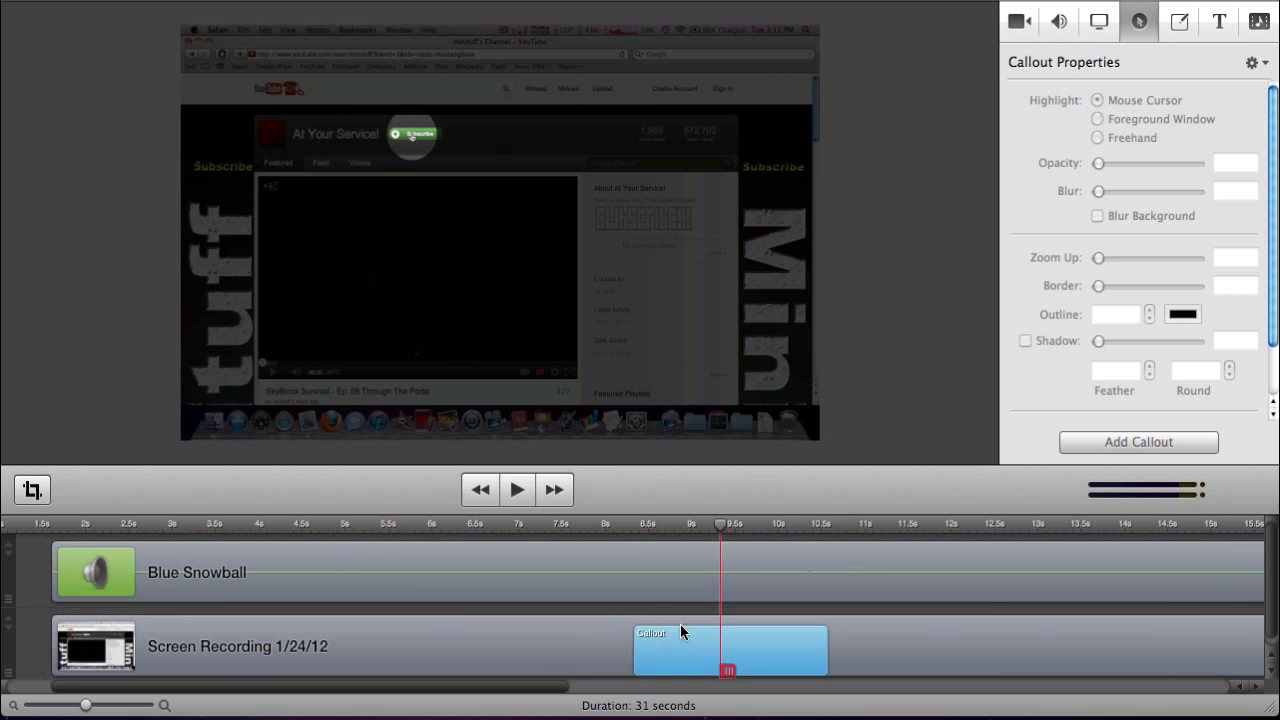
{"action": "left_click", "coordinate": [799, 654]}
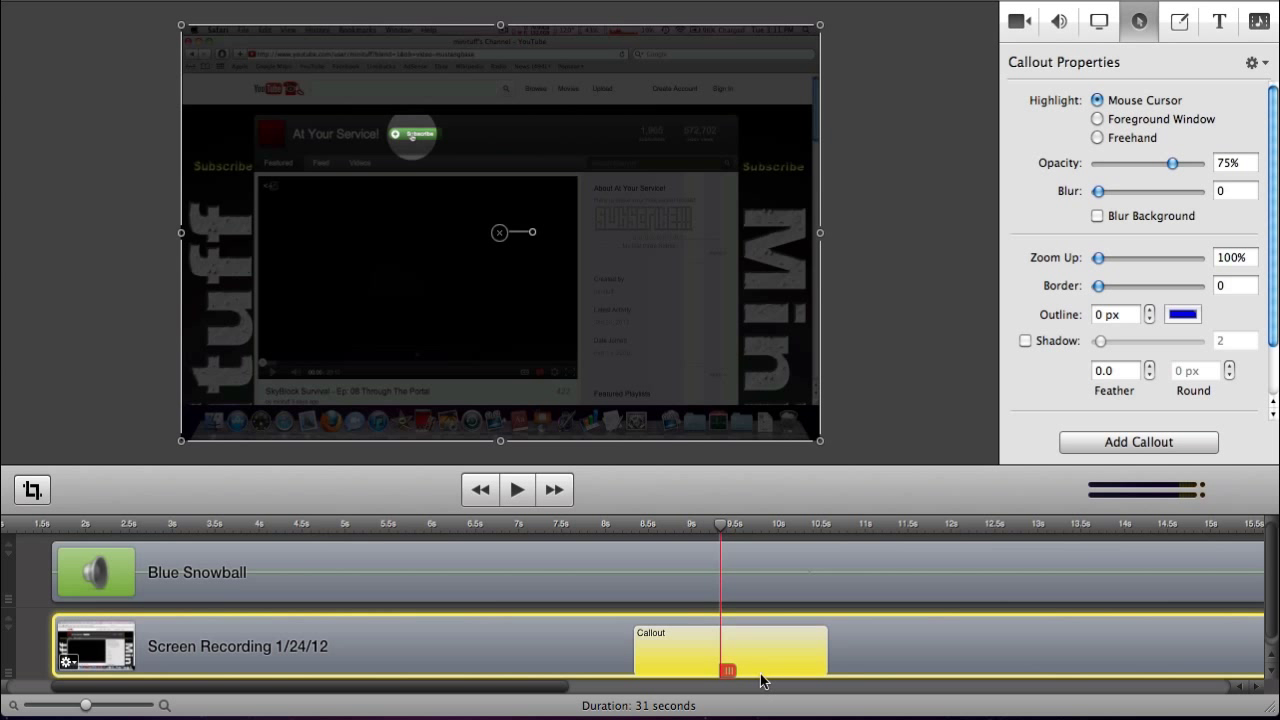
{"action": "left_click", "coordinate": [870, 555]}
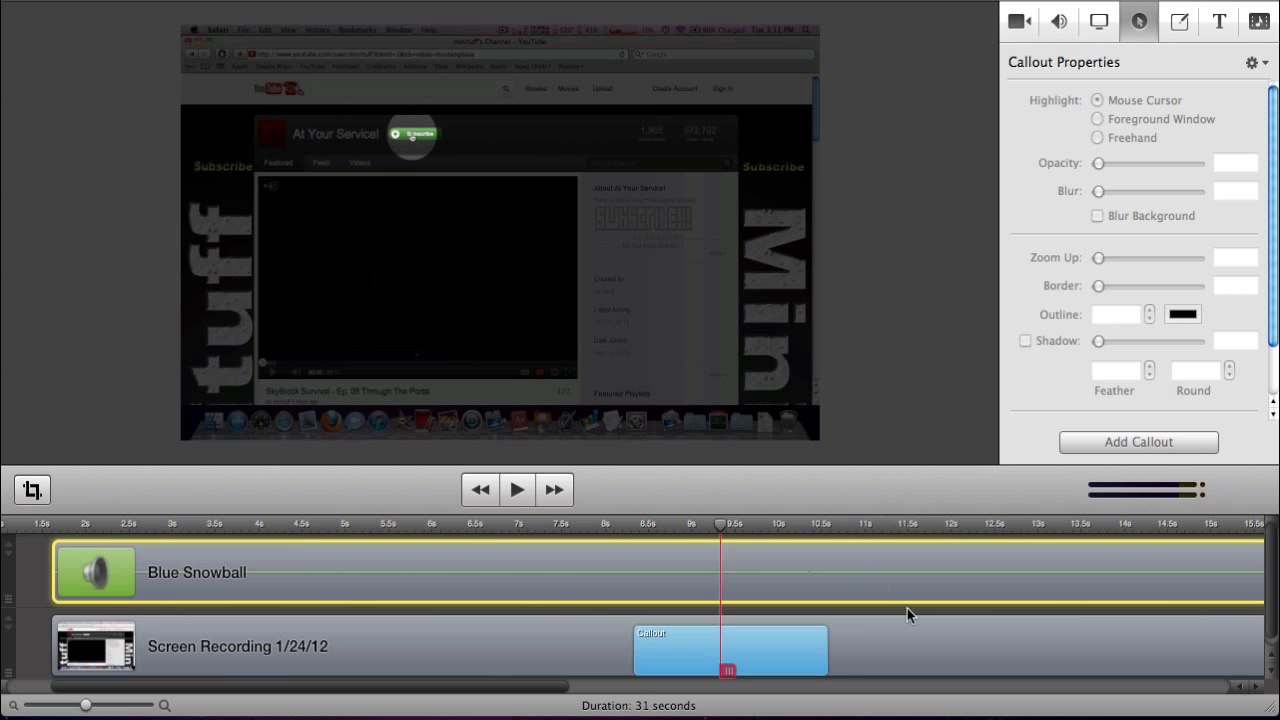
{"action": "left_click", "coordinate": [764, 642]}
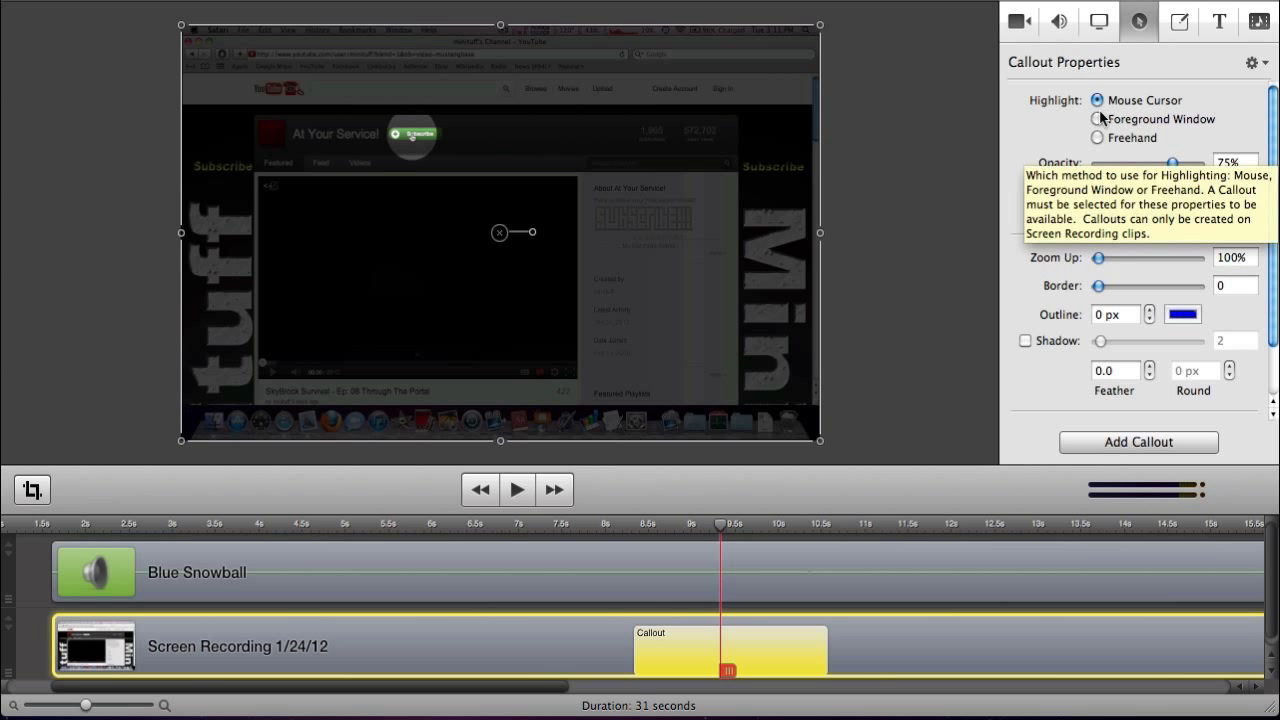
Step: Lower the cursor callout's opacity to 18%
{"action": "scroll", "coordinate": [1096, 328], "scroll_direction": "down", "scroll_amount": 2}
{"action": "scroll", "coordinate": [1096, 328], "scroll_direction": "up", "scroll_amount": 2}
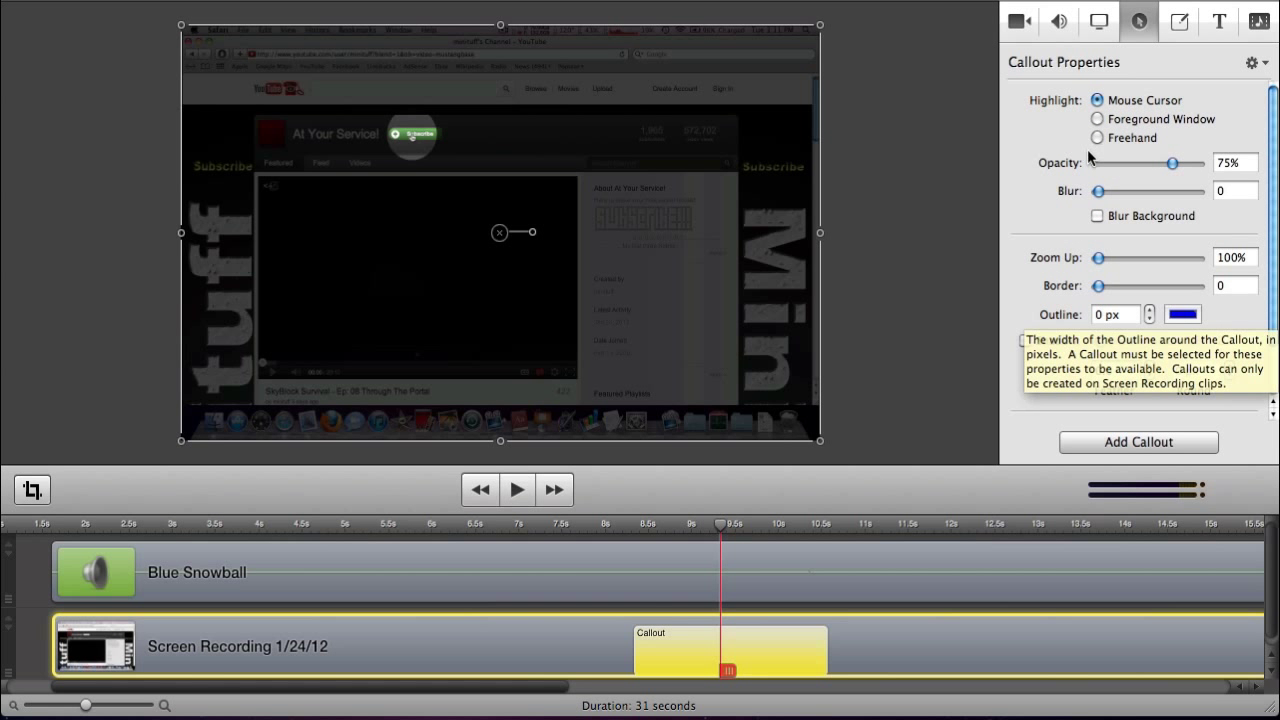
{"action": "left_click_drag", "start_coordinate": [1172, 163], "coordinate": [1042, 197]}
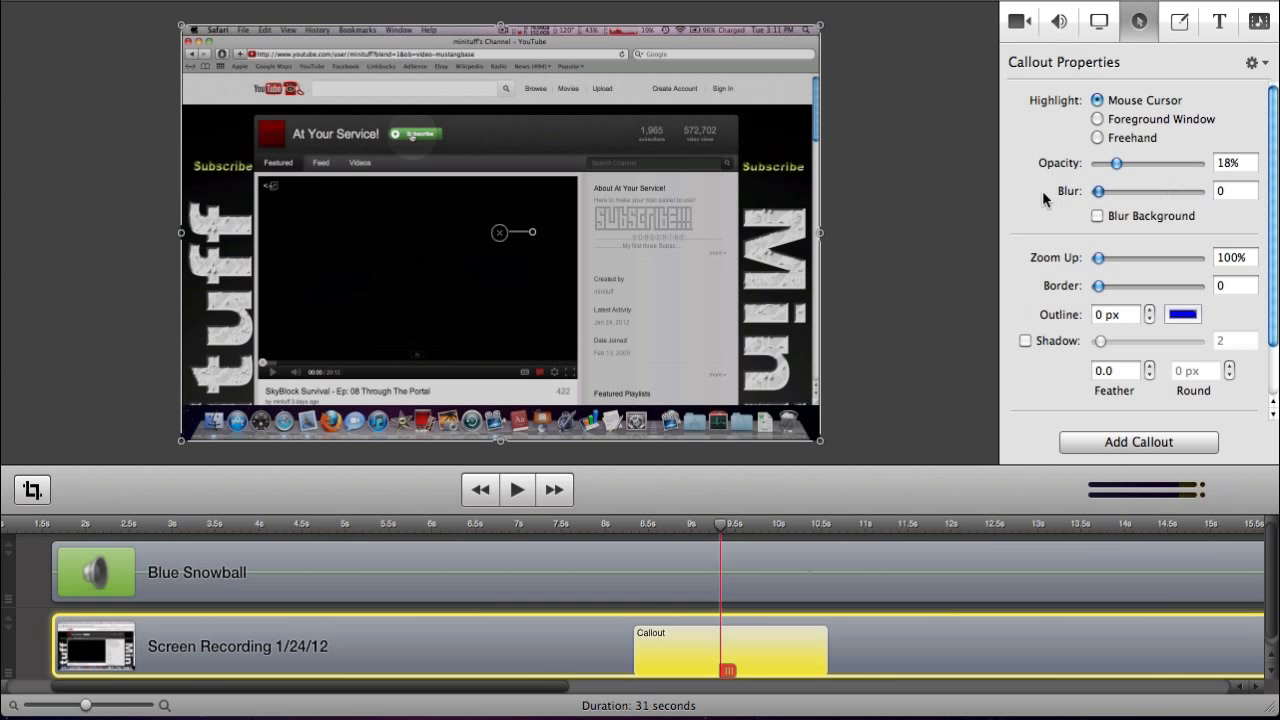
Step: Turn Blur Background off and magnify the Subscribe button at 284% zoom
{"action": "left_click", "coordinate": [1097, 216]}
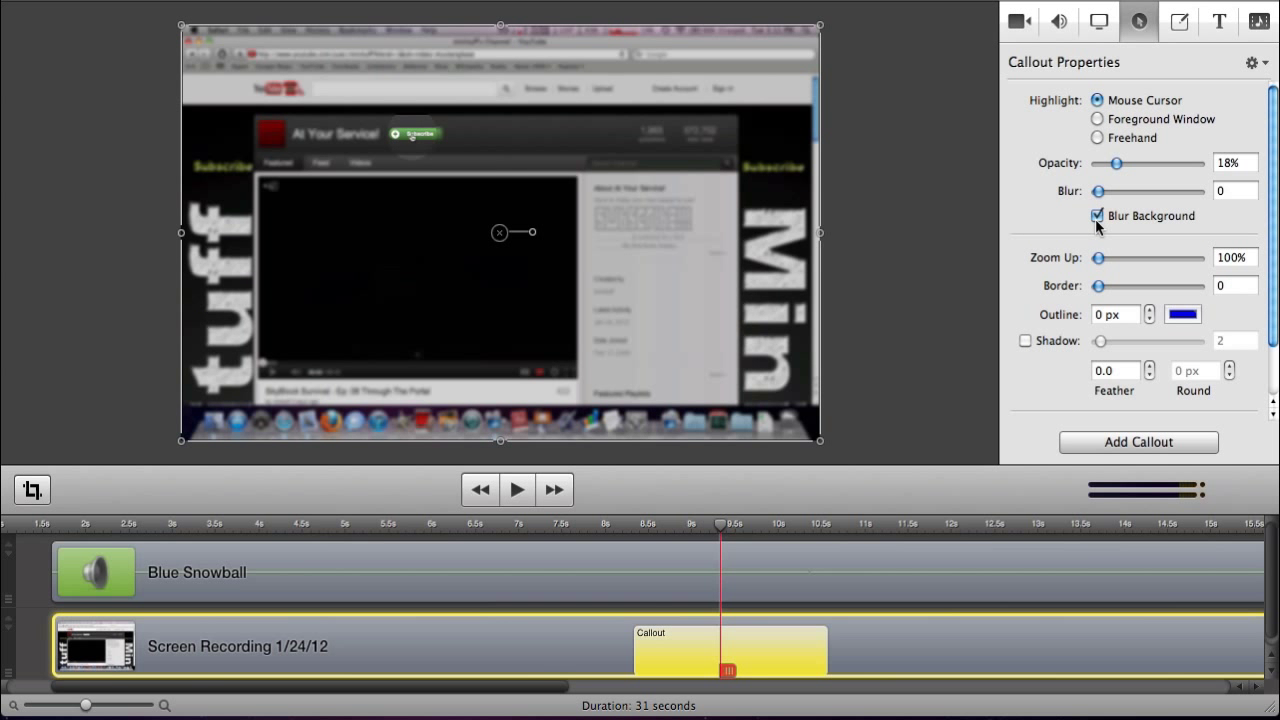
{"action": "left_click", "coordinate": [1097, 216]}
{"action": "left_click", "coordinate": [1097, 216]}
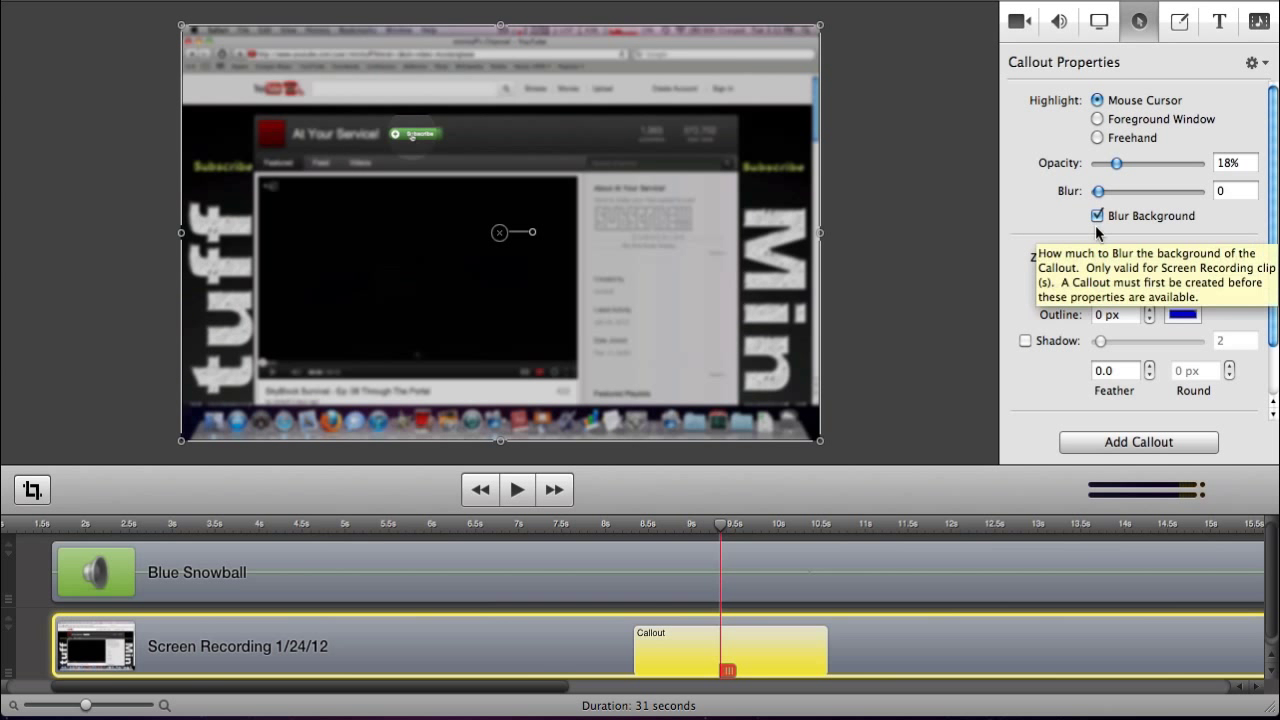
{"action": "left_click", "coordinate": [1098, 217]}
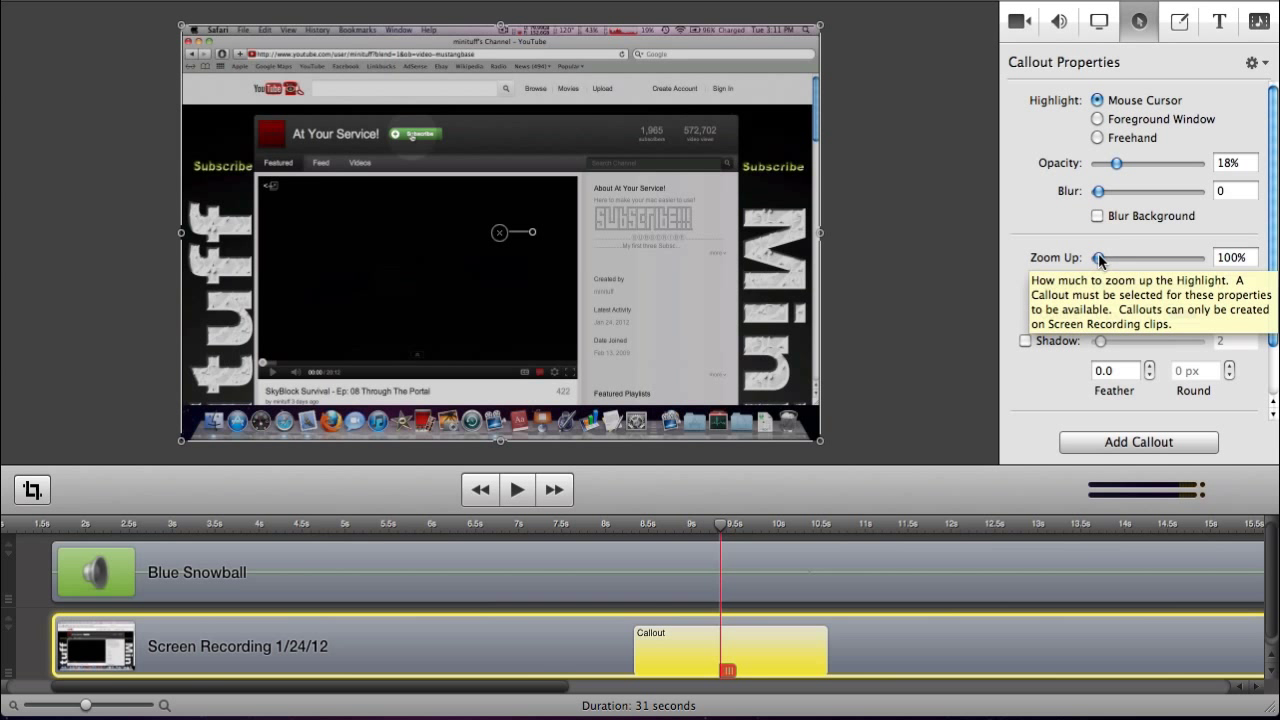
{"action": "left_click_drag", "start_coordinate": [1099, 258], "coordinate": [1117, 285]}
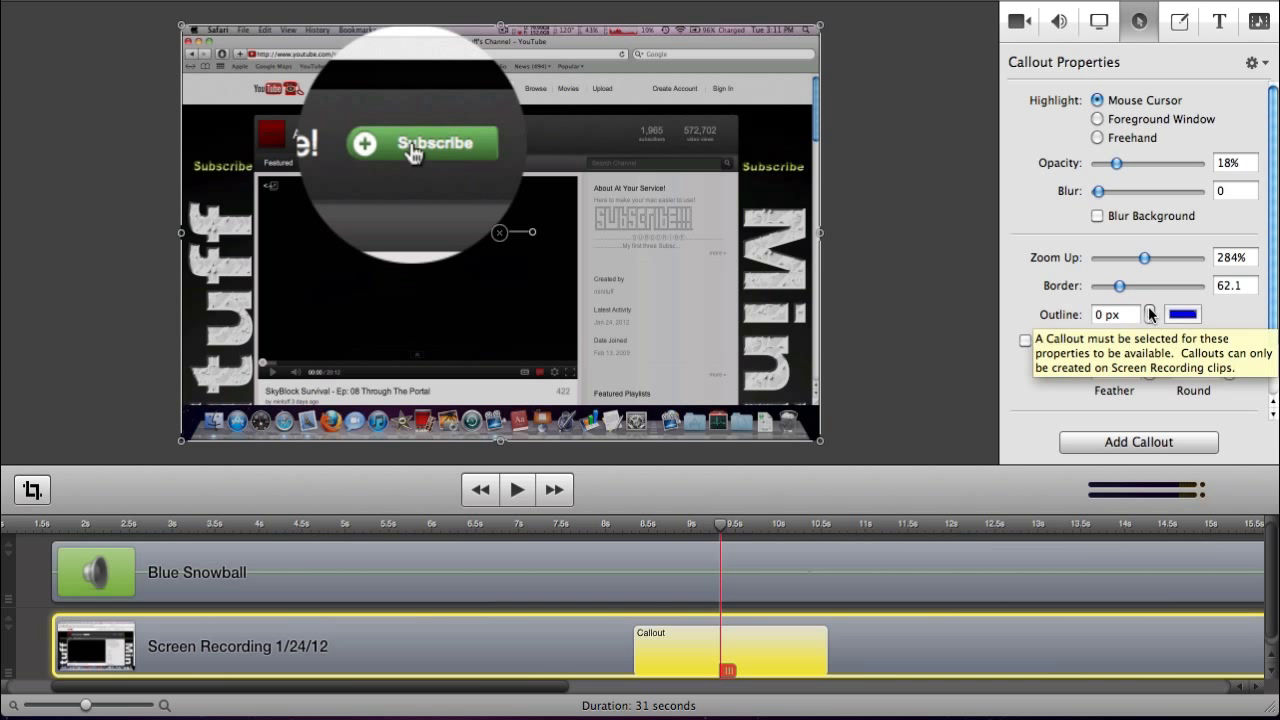
Step: Set the callout's outline width to 2.0 px
{"action": "left_click", "coordinate": [1149, 312]}
{"action": "left_click", "coordinate": [1149, 311]}
{"action": "left_click", "coordinate": [1147, 316]}
{"action": "left_click", "coordinate": [1147, 316]}
{"action": "left_click", "coordinate": [1101, 316]}
{"action": "key", "text": "BackSpace"}
{"action": "type", "text": "2"}
{"action": "key", "text": "Return"}
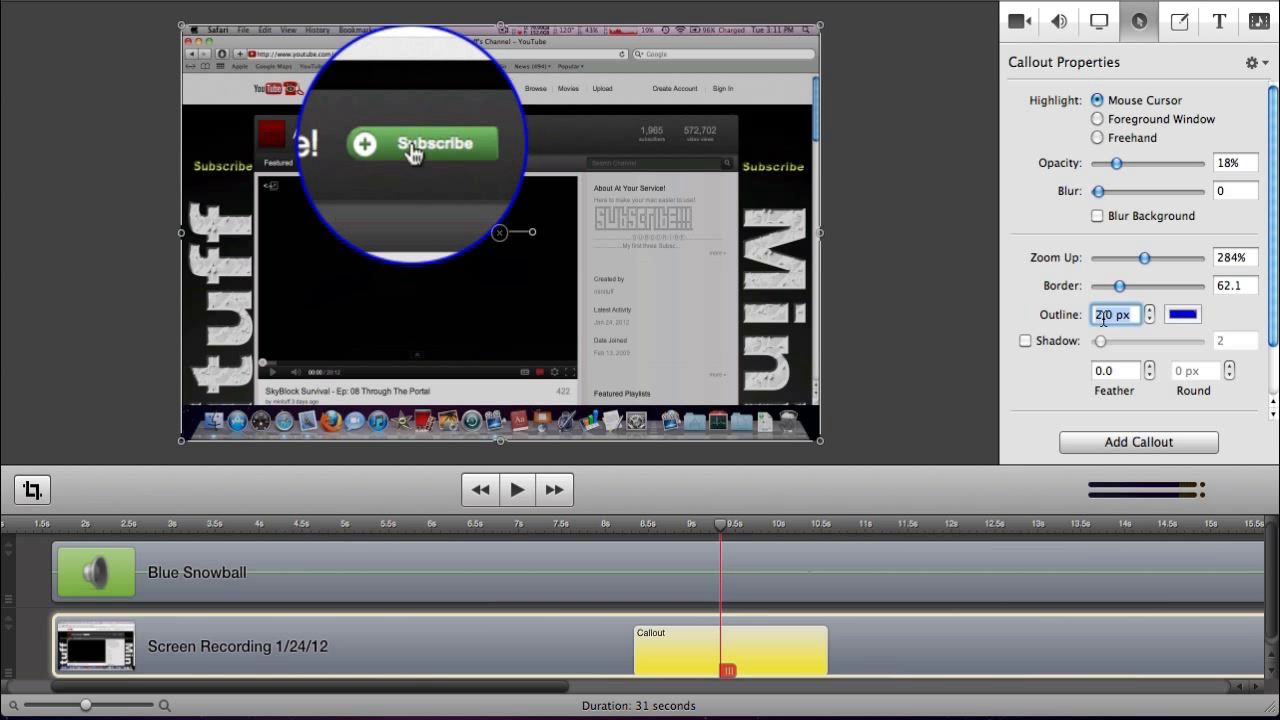
Step: Make the outline grey and add a shadow feathered at 2.5
{"action": "left_click", "coordinate": [1182, 314]}
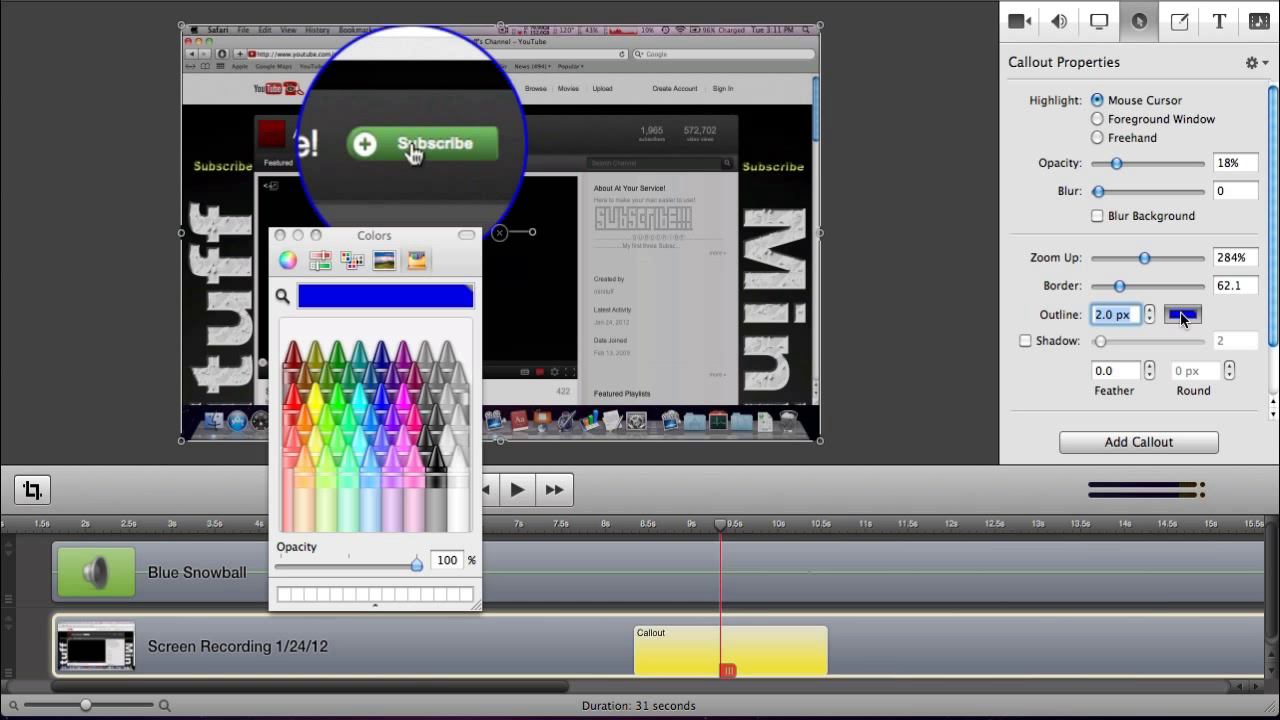
{"action": "left_click", "coordinate": [425, 403]}
{"action": "left_click", "coordinate": [280, 235]}
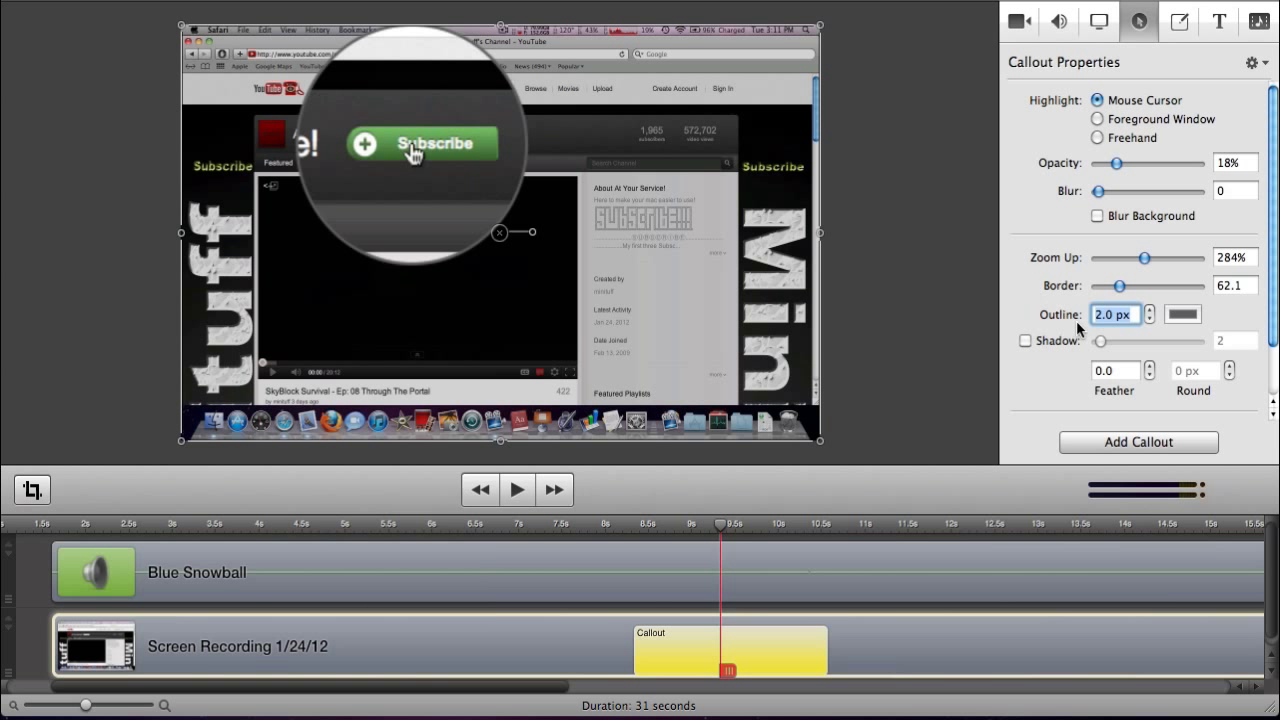
{"action": "scroll", "coordinate": [1056, 362], "scroll_direction": "down", "scroll_amount": 1}
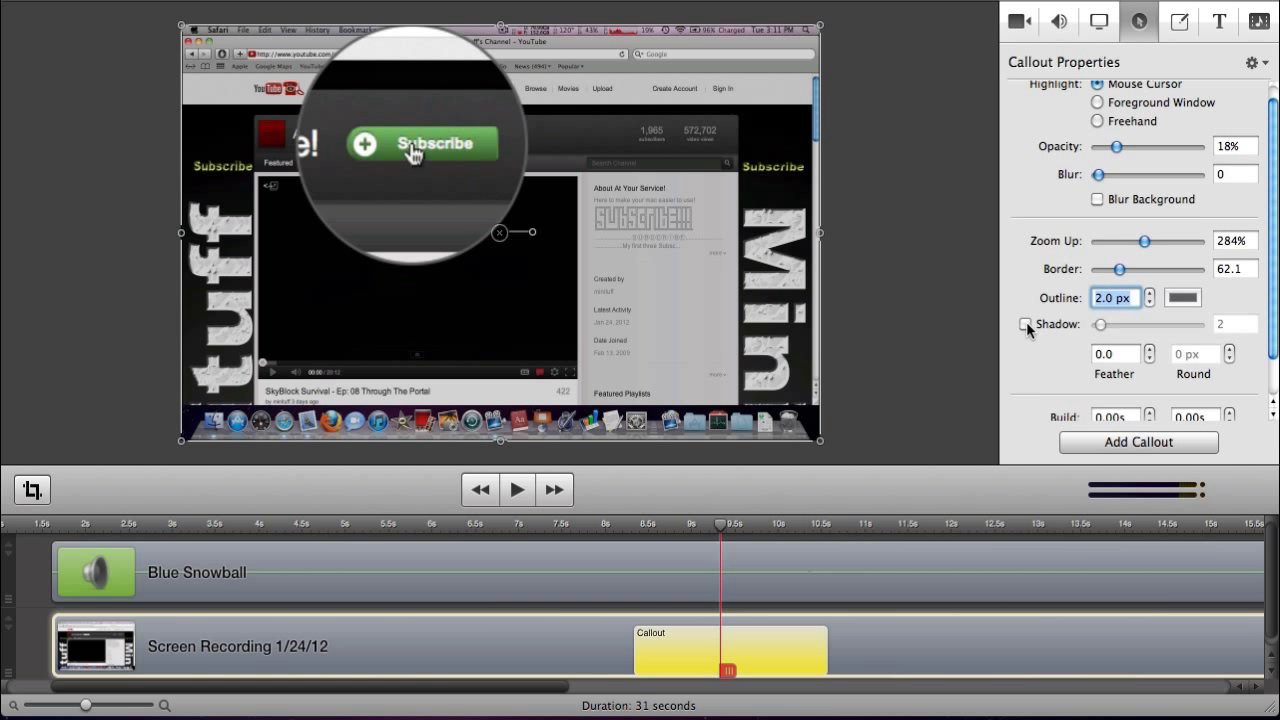
{"action": "left_click", "coordinate": [1025, 324]}
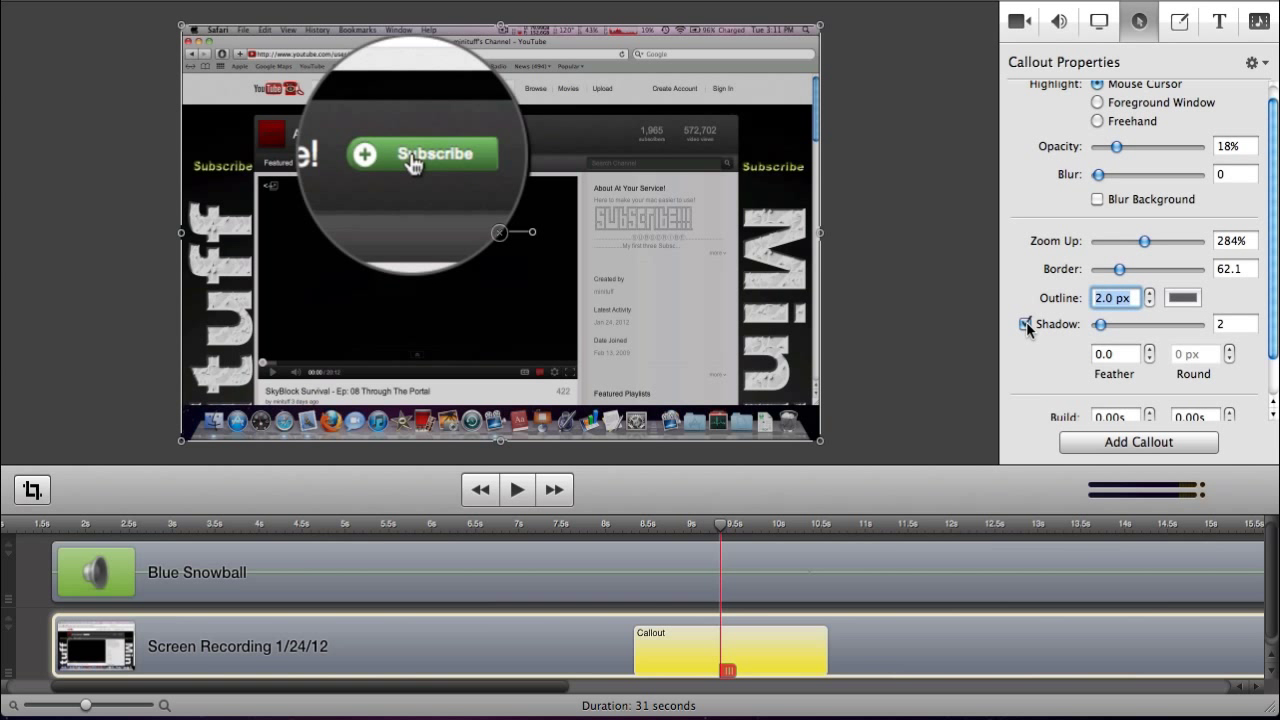
{"action": "left_click", "coordinate": [1150, 348]}
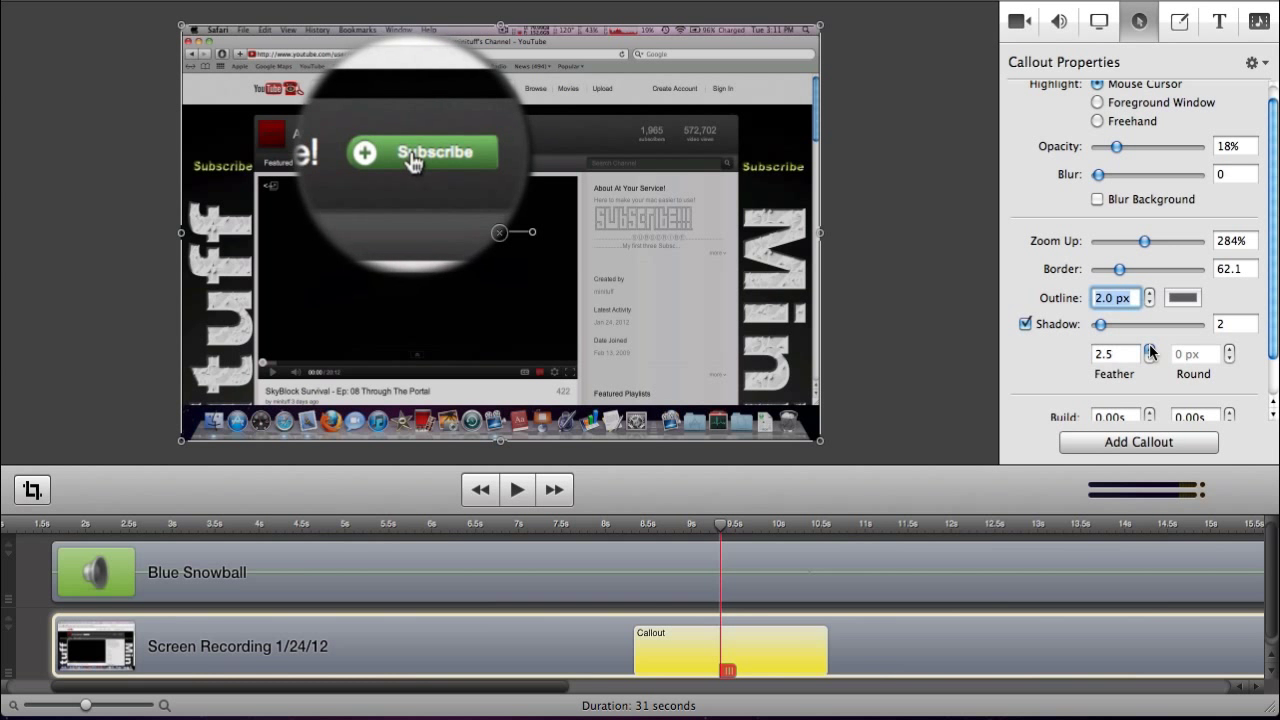
{"action": "left_click", "coordinate": [1150, 358]}
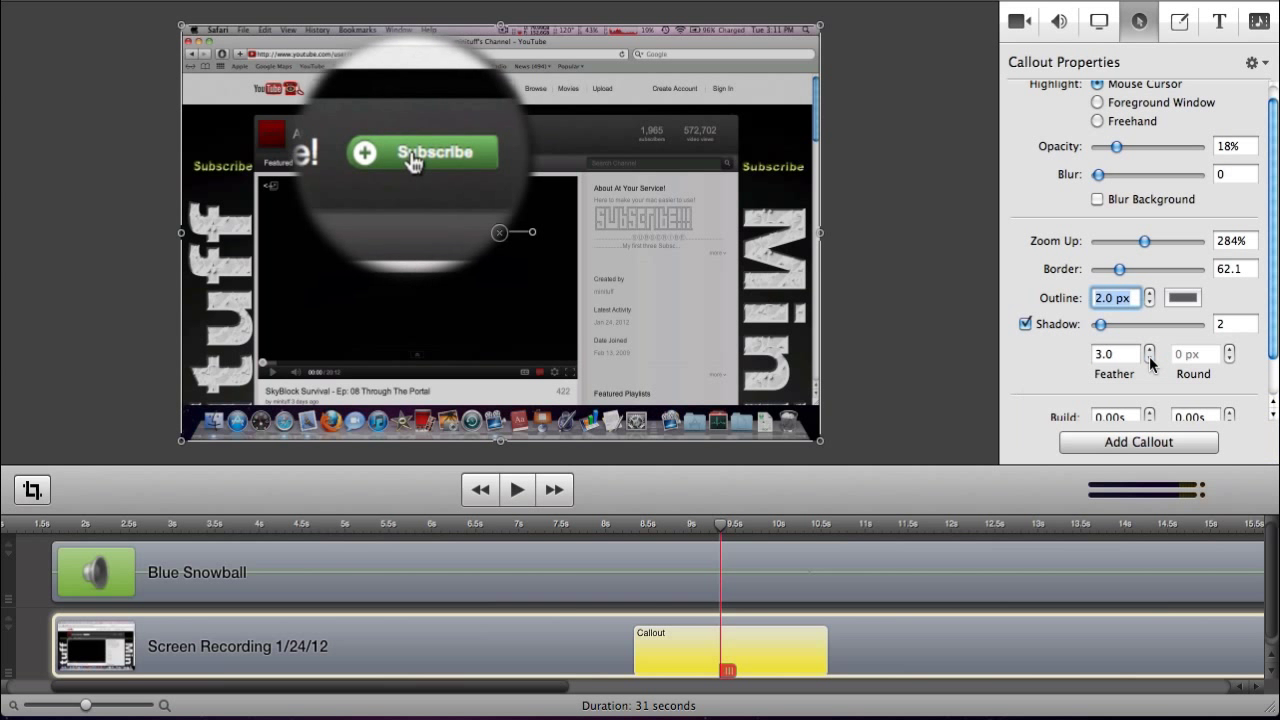
{"action": "scroll", "coordinate": [1148, 362], "scroll_direction": "down", "scroll_amount": 2}
{"action": "left_click", "coordinate": [610, 523]}
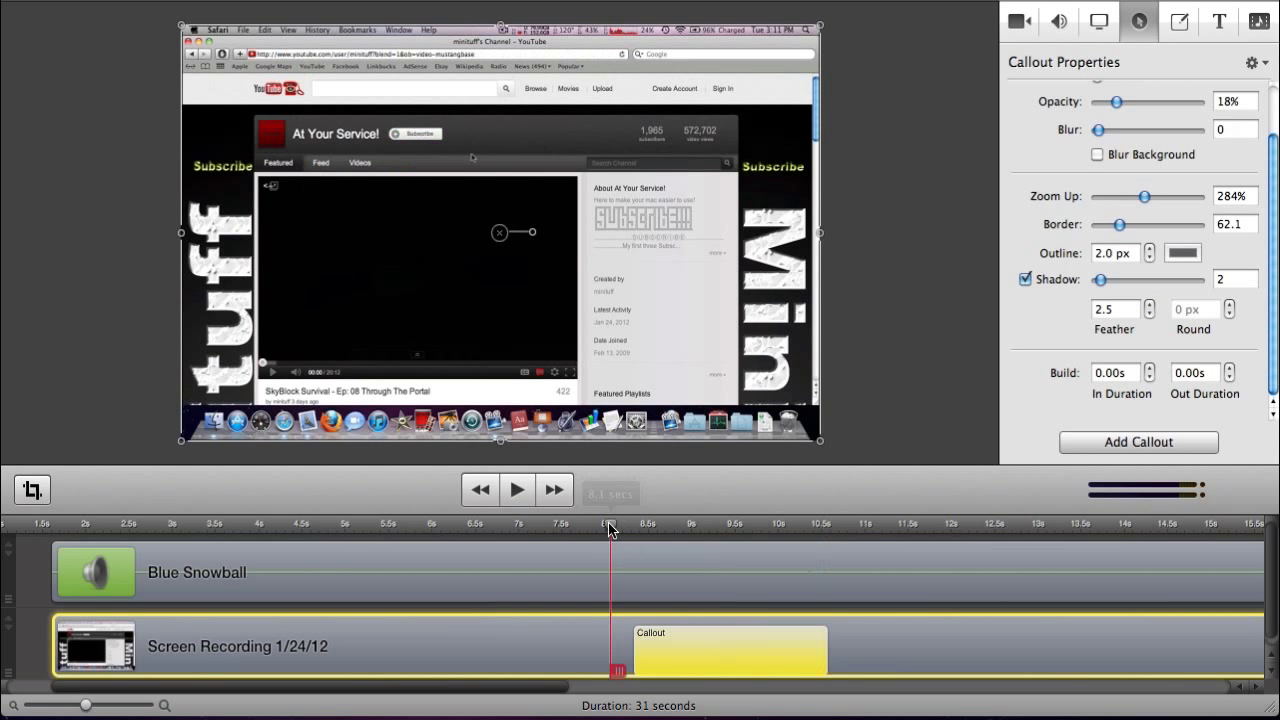
{"action": "key", "text": "space"}
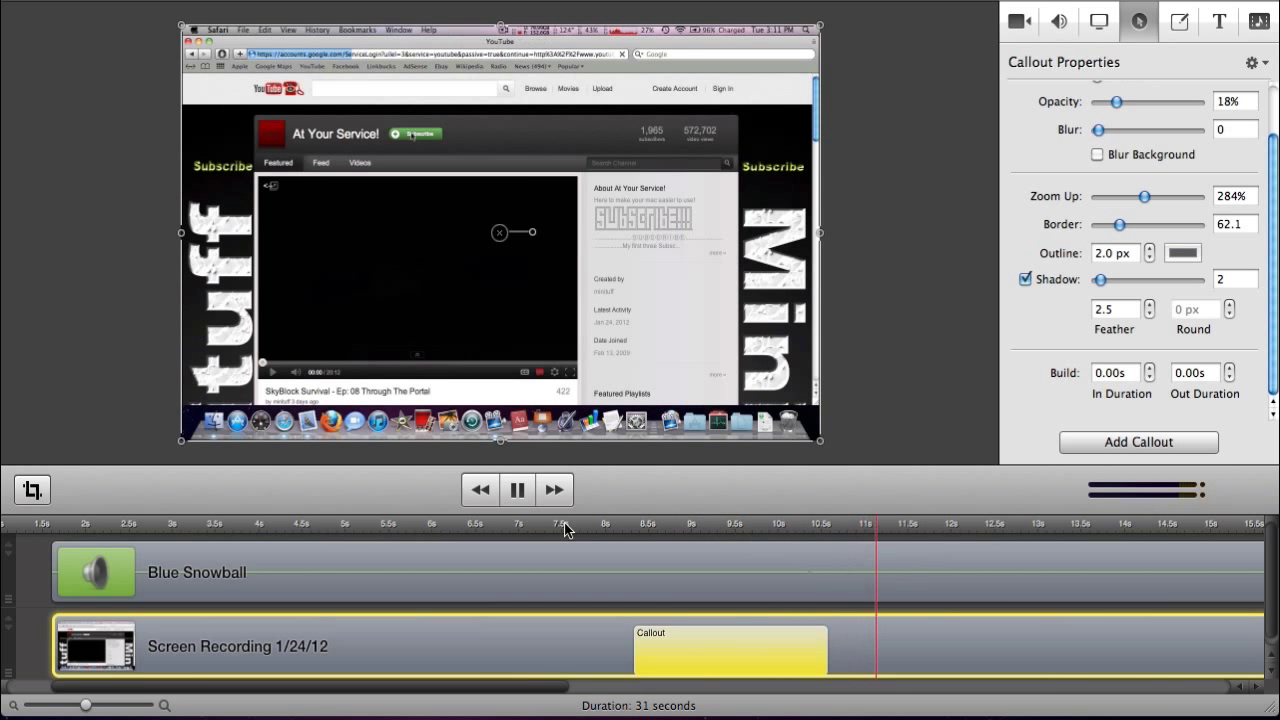
{"action": "key", "text": "space"}
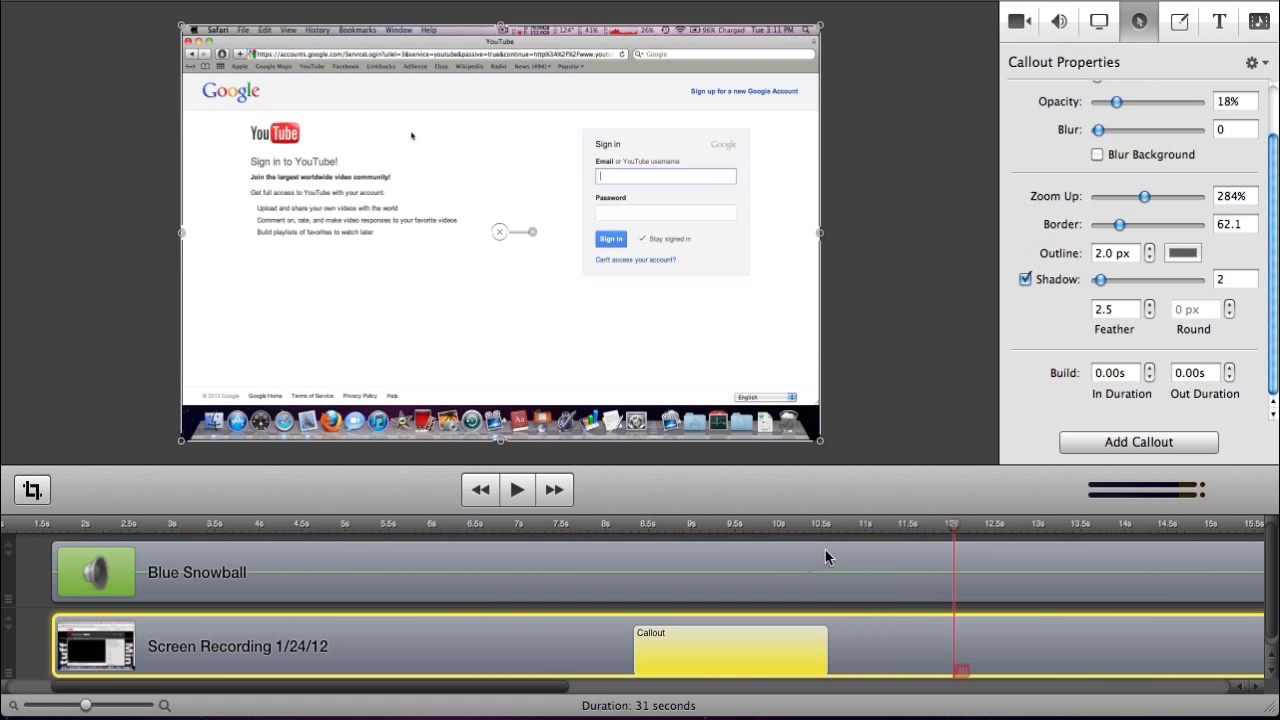
{"action": "left_click", "coordinate": [605, 528]}
{"action": "key", "text": "space"}
{"action": "key", "text": "space"}
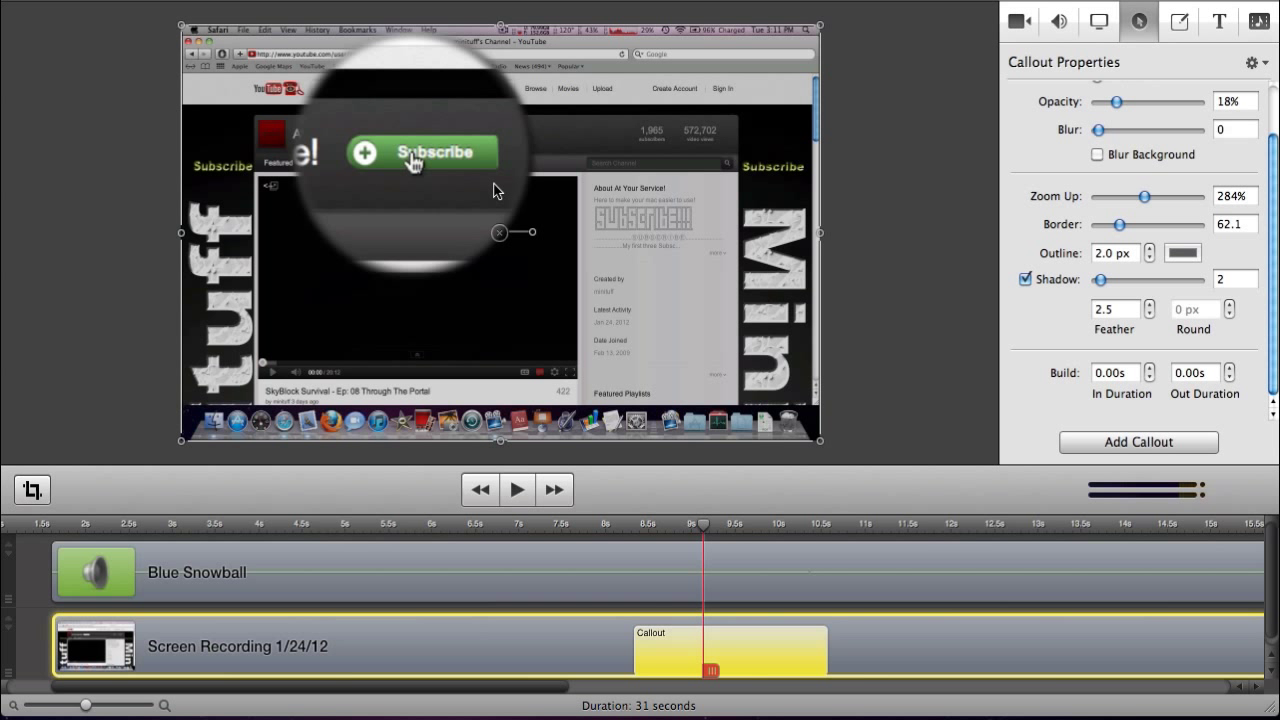
{"action": "key", "text": "space"}
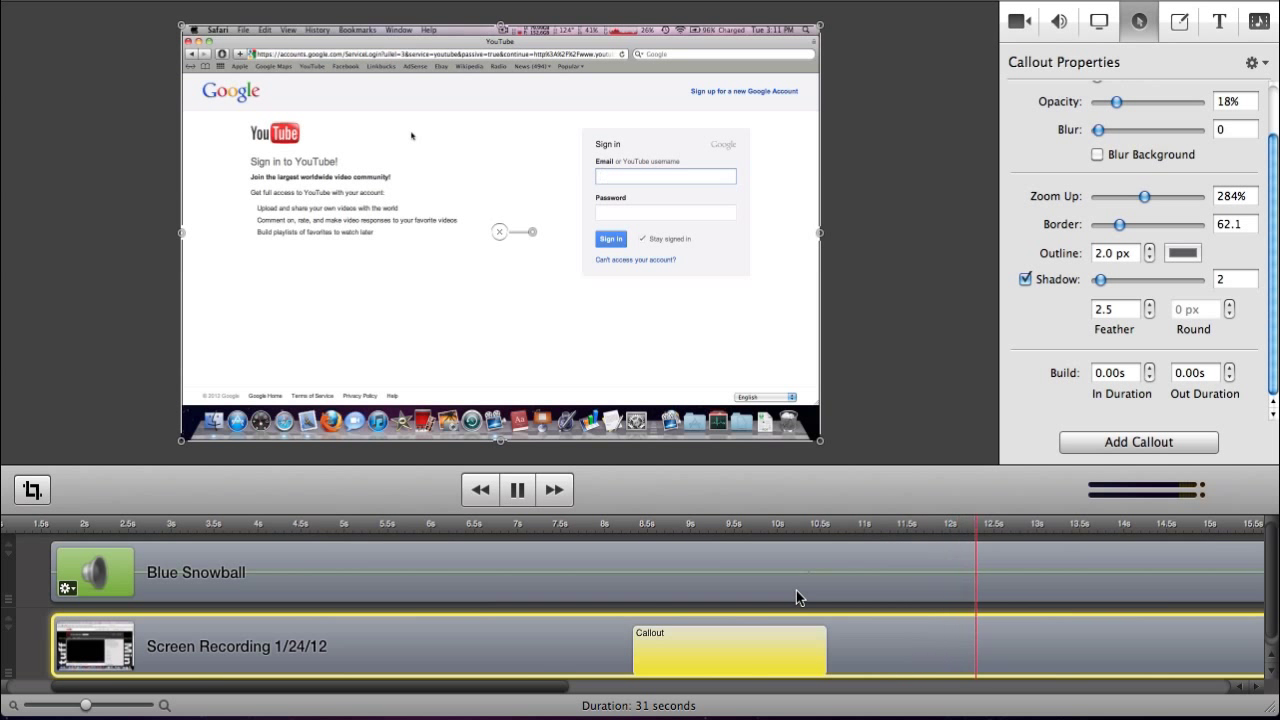
{"action": "key", "text": "space"}
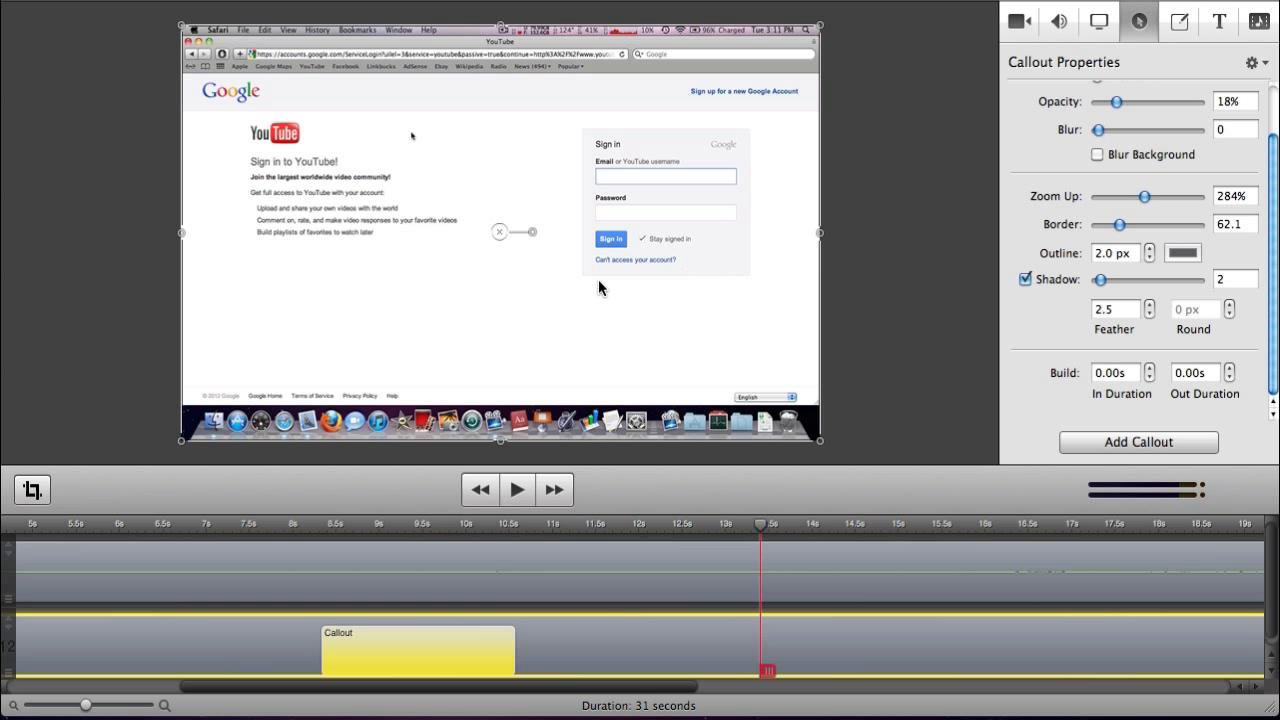
Step: In the clip's video properties, try a 204% scale with the playhead around 13 seconds
{"action": "left_click", "coordinate": [1019, 22]}
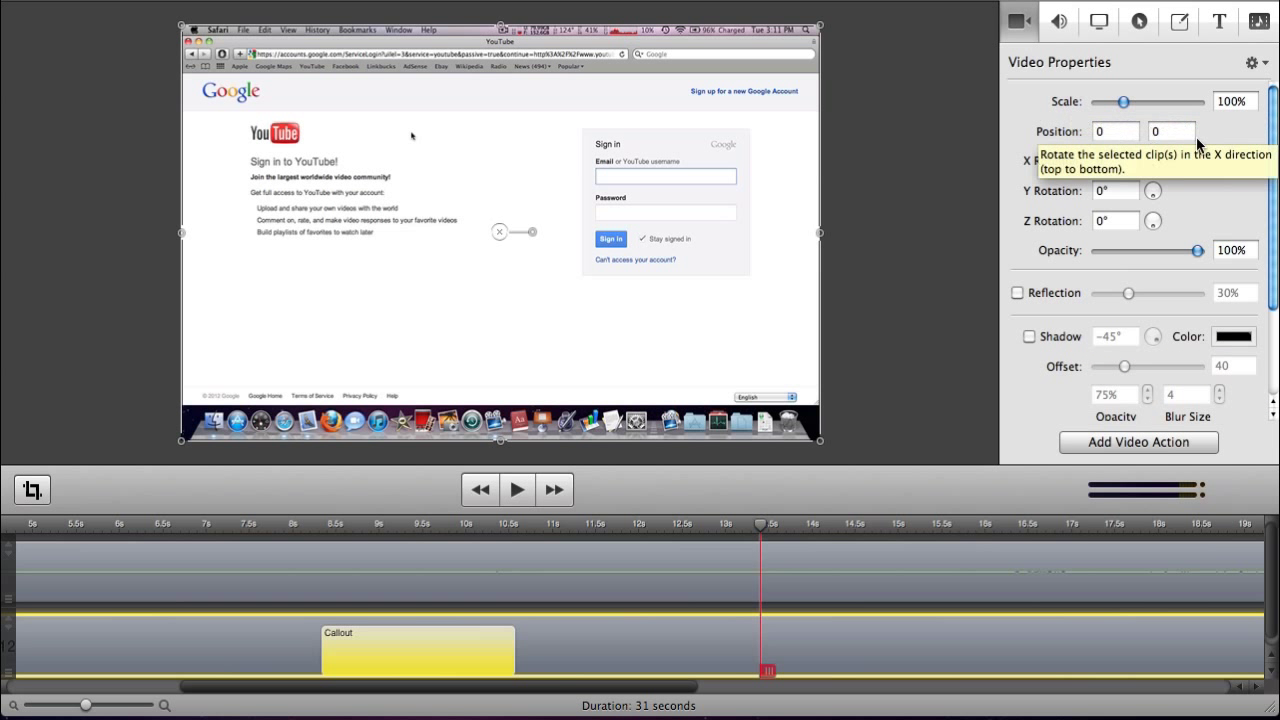
{"action": "left_click_drag", "start_coordinate": [1123, 102], "coordinate": [1149, 102]}
{"action": "scroll", "coordinate": [244, 601], "scroll_direction": "left", "scroll_amount": 5}
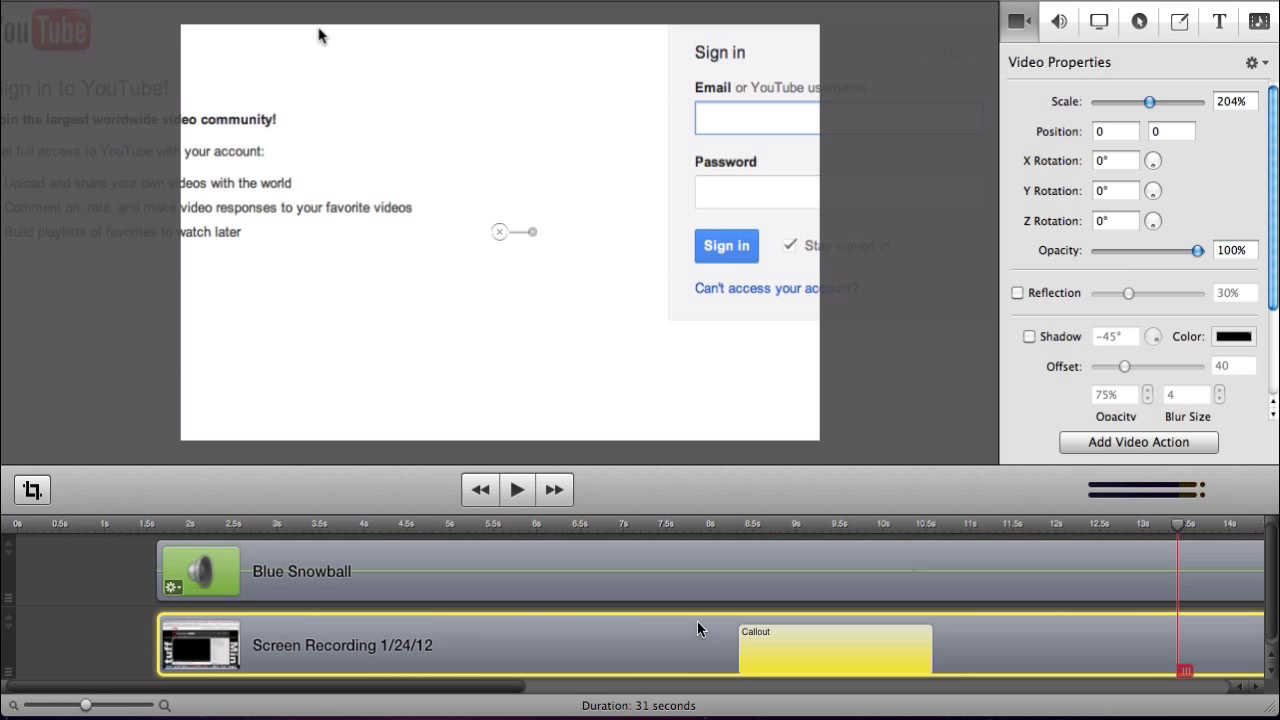
{"action": "left_click", "coordinate": [457, 523]}
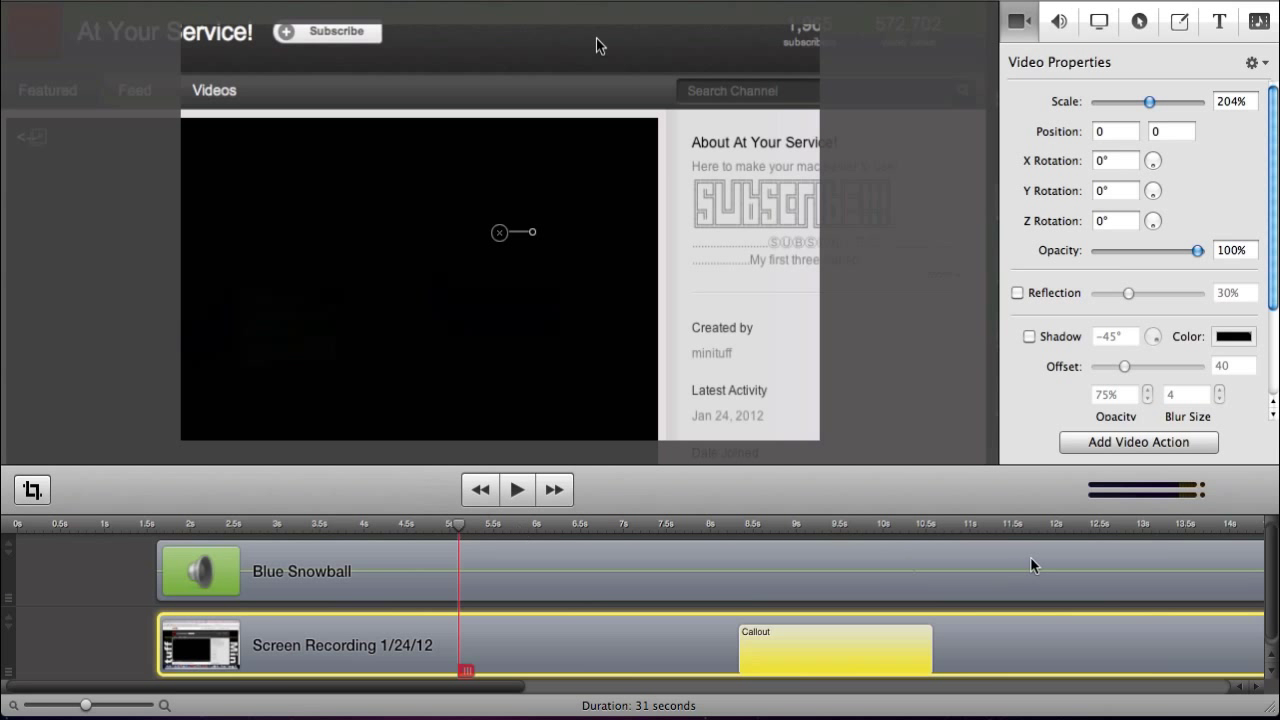
{"action": "scroll", "coordinate": [1030, 560], "scroll_direction": "right", "scroll_amount": 2}
{"action": "left_click", "coordinate": [1090, 525]}
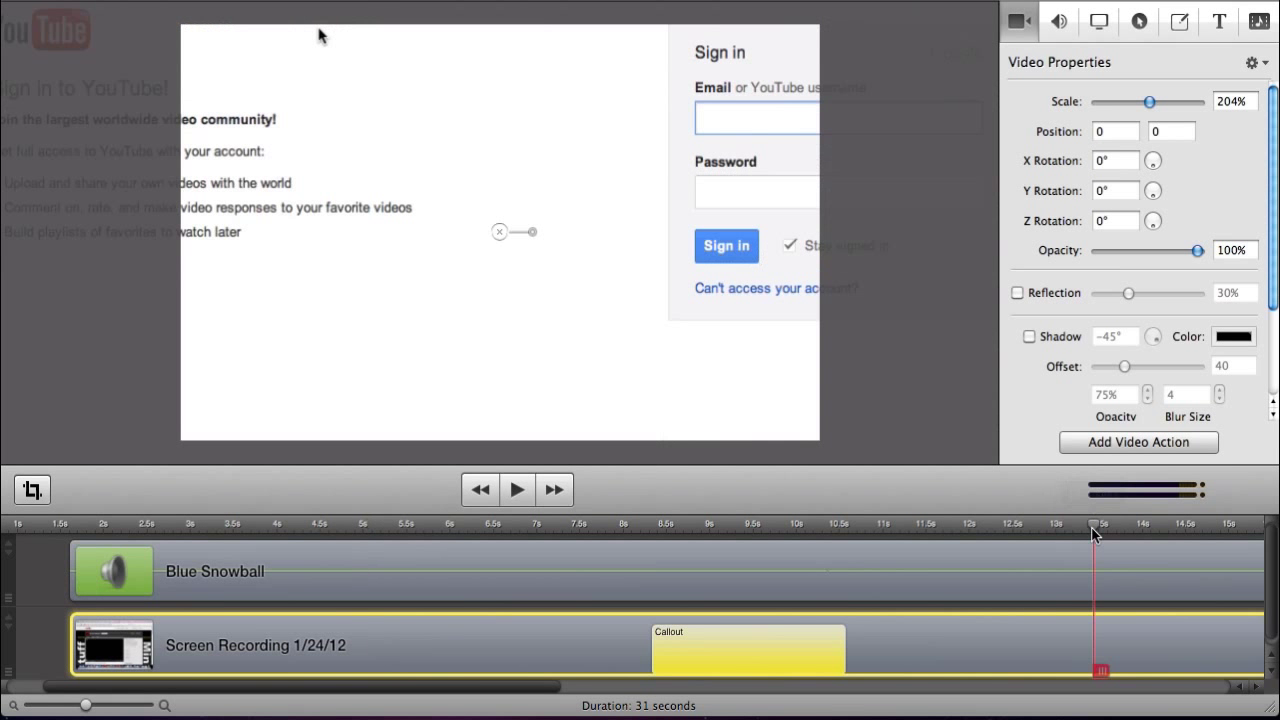
{"action": "scroll", "coordinate": [1090, 530], "scroll_direction": "right", "scroll_amount": 3}
{"action": "left_click", "coordinate": [938, 522]}
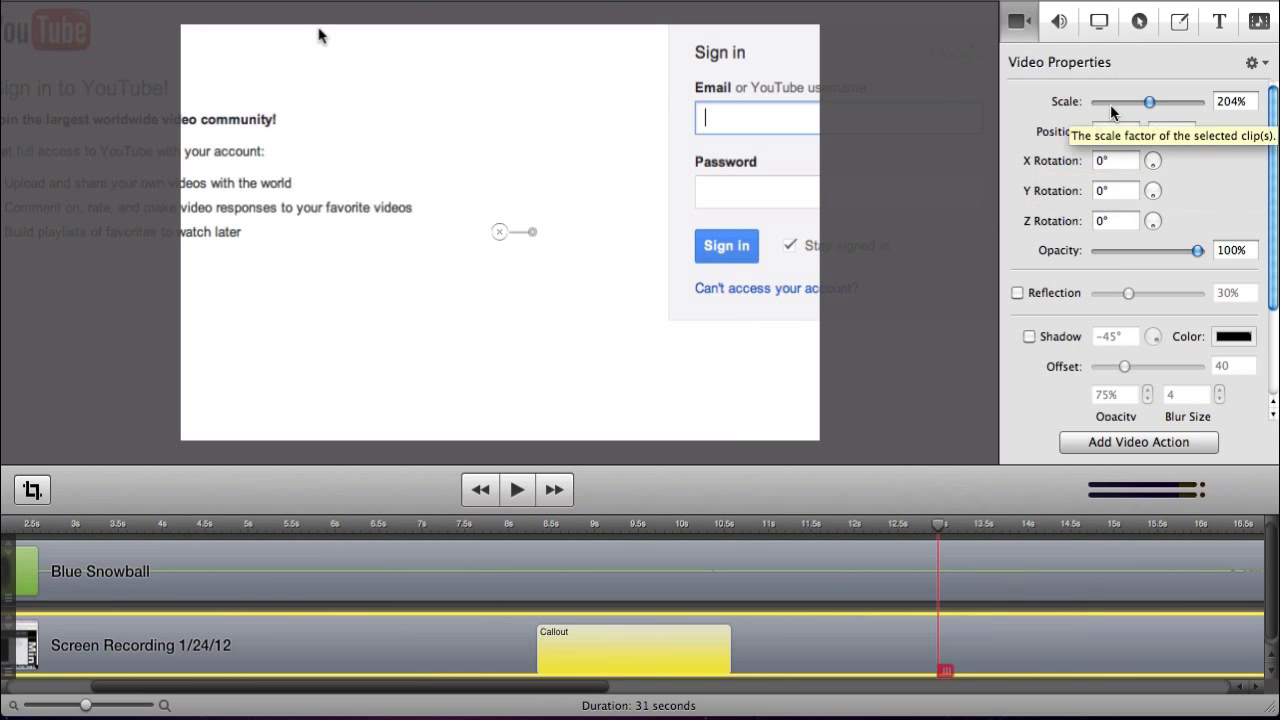
Step: Set the recording's Scale back to 100% and nudge the playhead to about 13.7 seconds
{"action": "left_click", "coordinate": [1236, 103]}
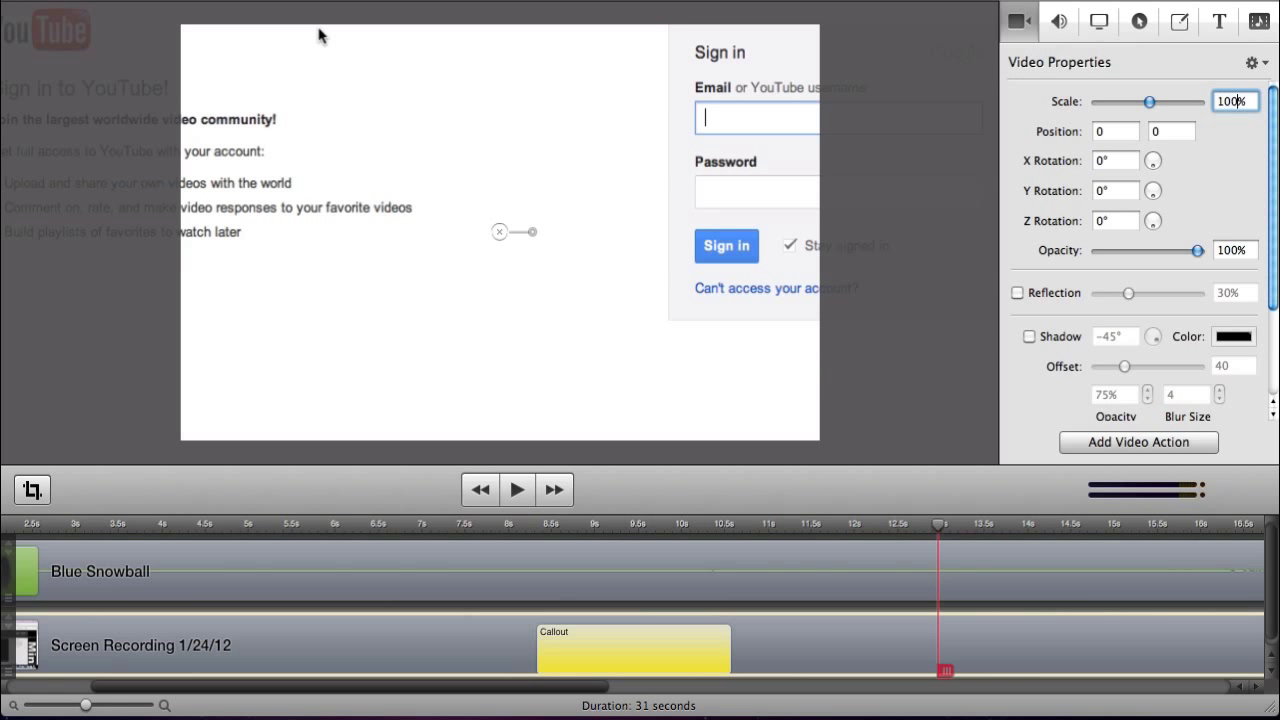
{"action": "type", "text": "100"}
{"action": "key", "text": "Return"}
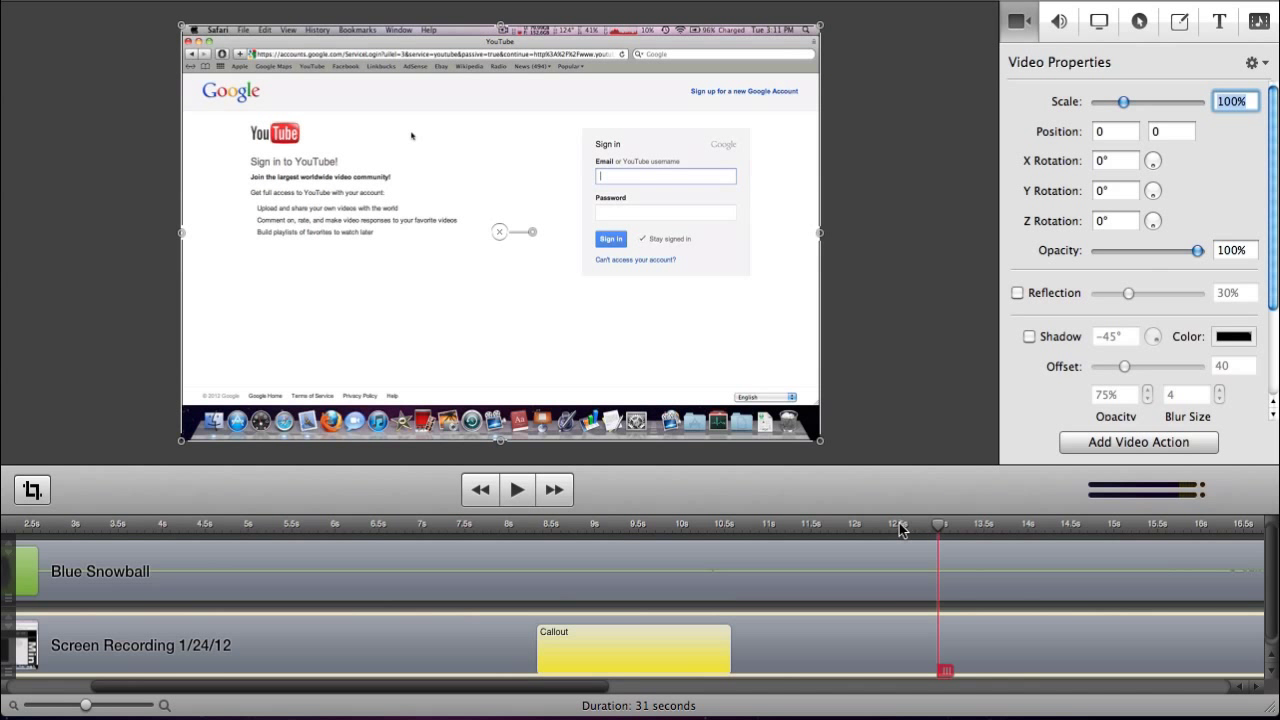
{"action": "left_click_drag", "start_coordinate": [898, 530], "coordinate": [1108, 530]}
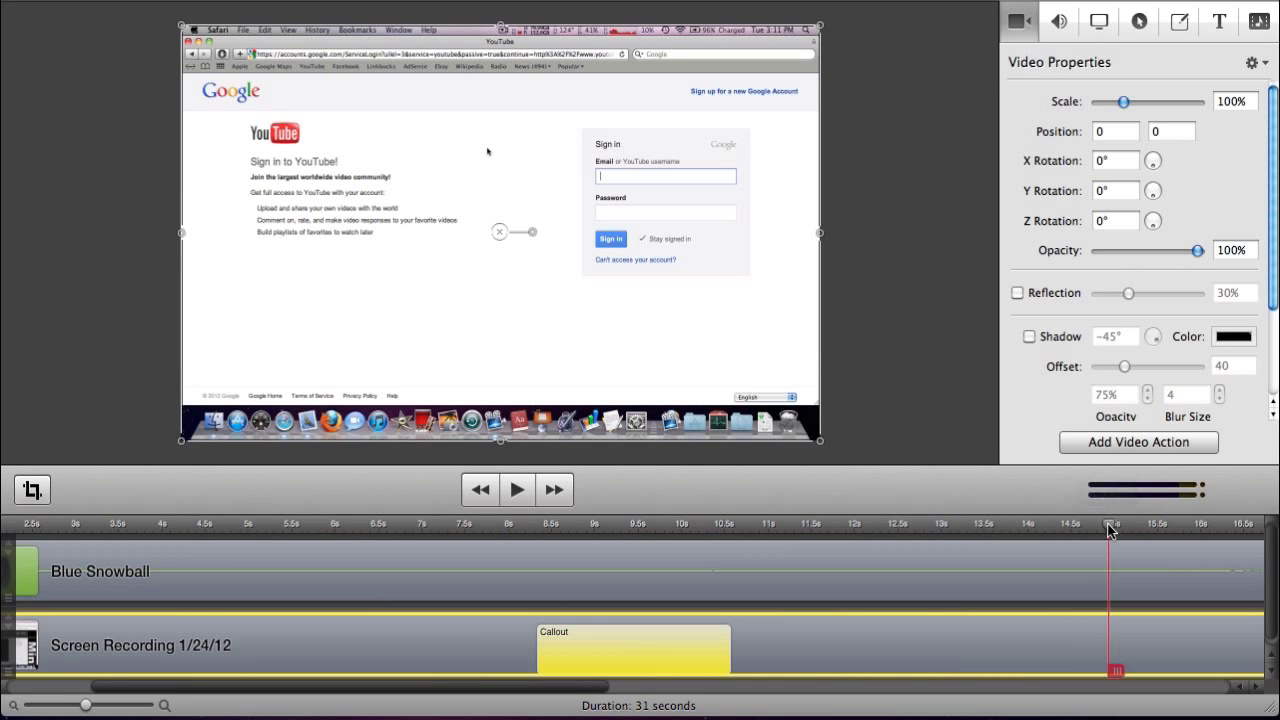
Step: Add a video action at the playhead and select it on the recording track
{"action": "left_click", "coordinate": [1094, 444]}
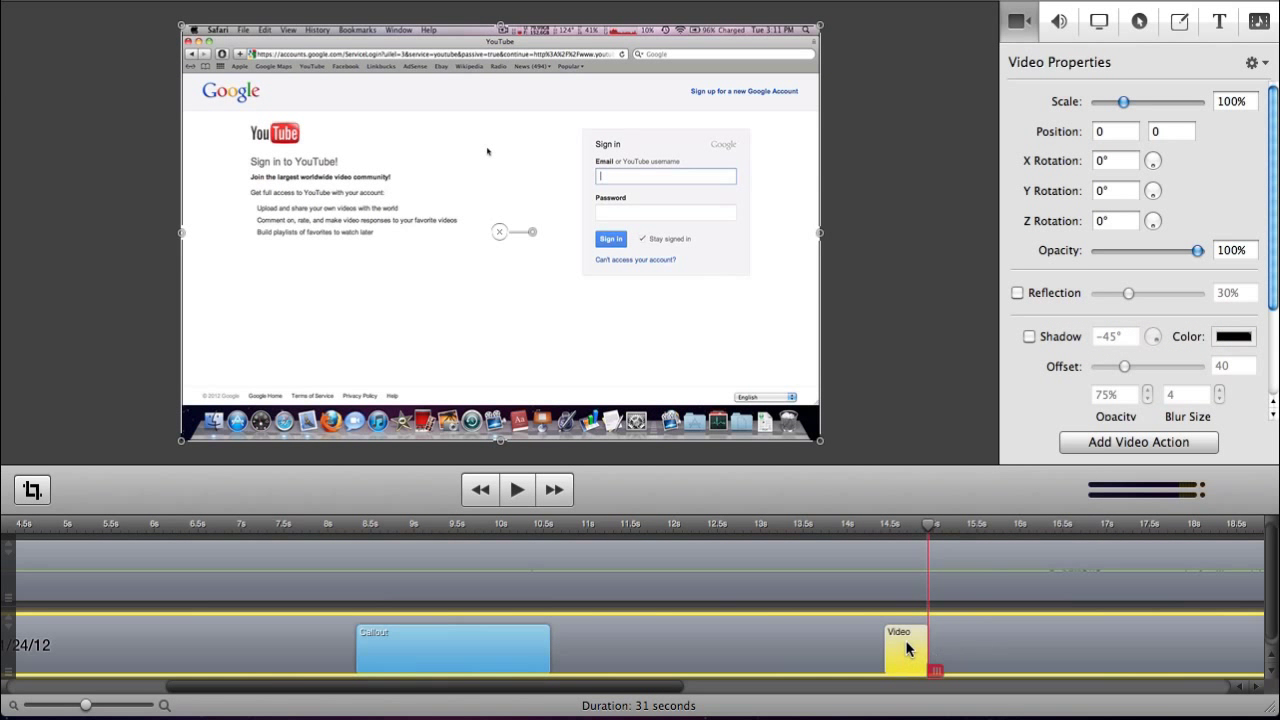
{"action": "left_click", "coordinate": [899, 579]}
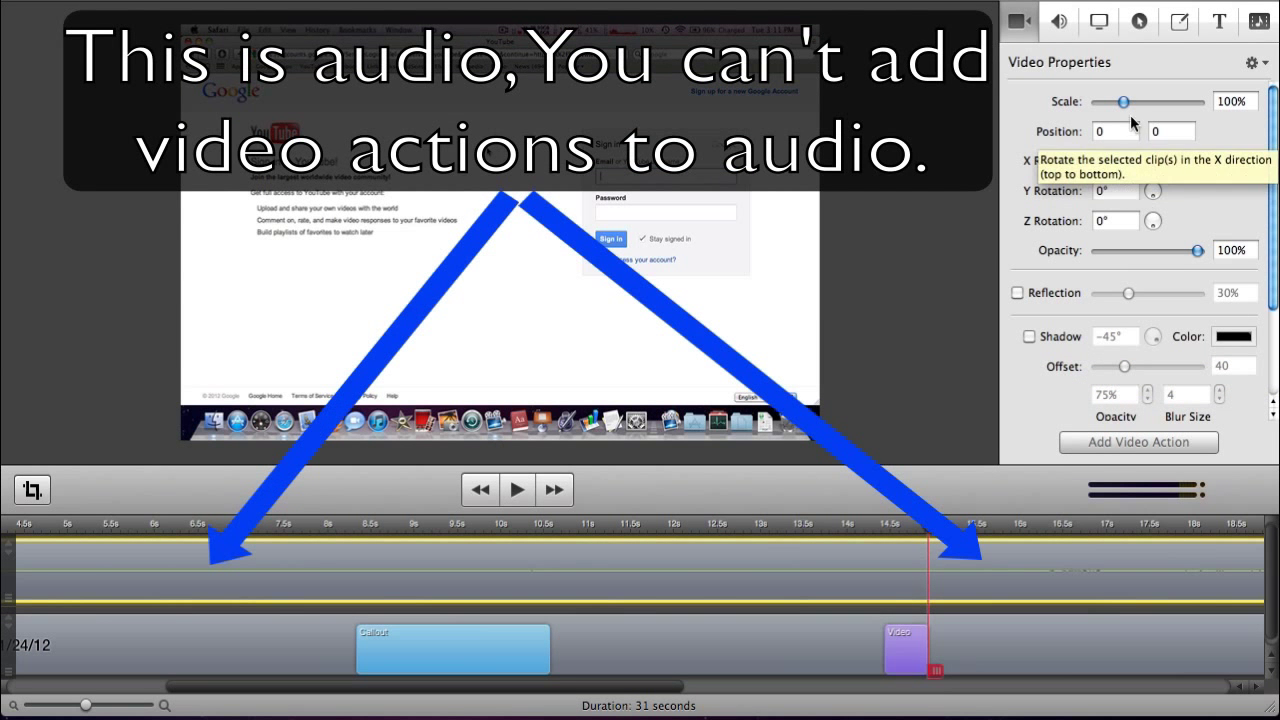
{"action": "left_click_drag", "start_coordinate": [1123, 102], "coordinate": [1165, 105]}
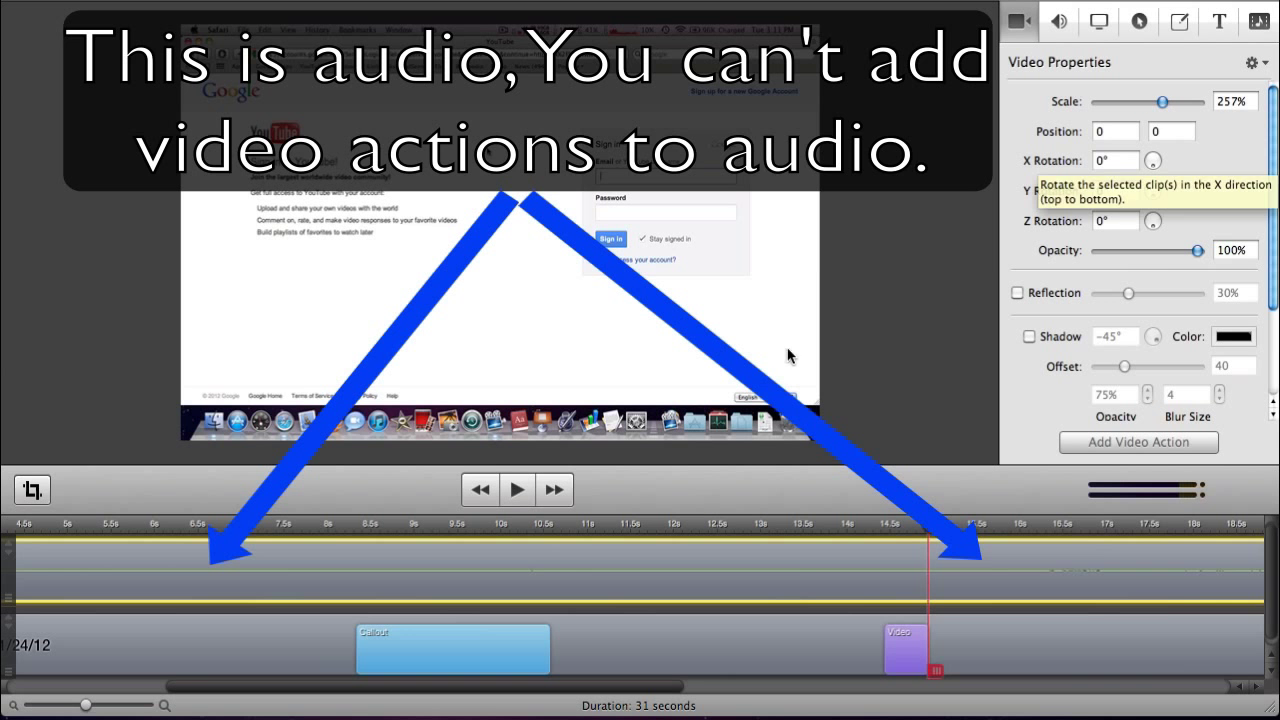
{"action": "left_click", "coordinate": [820, 640]}
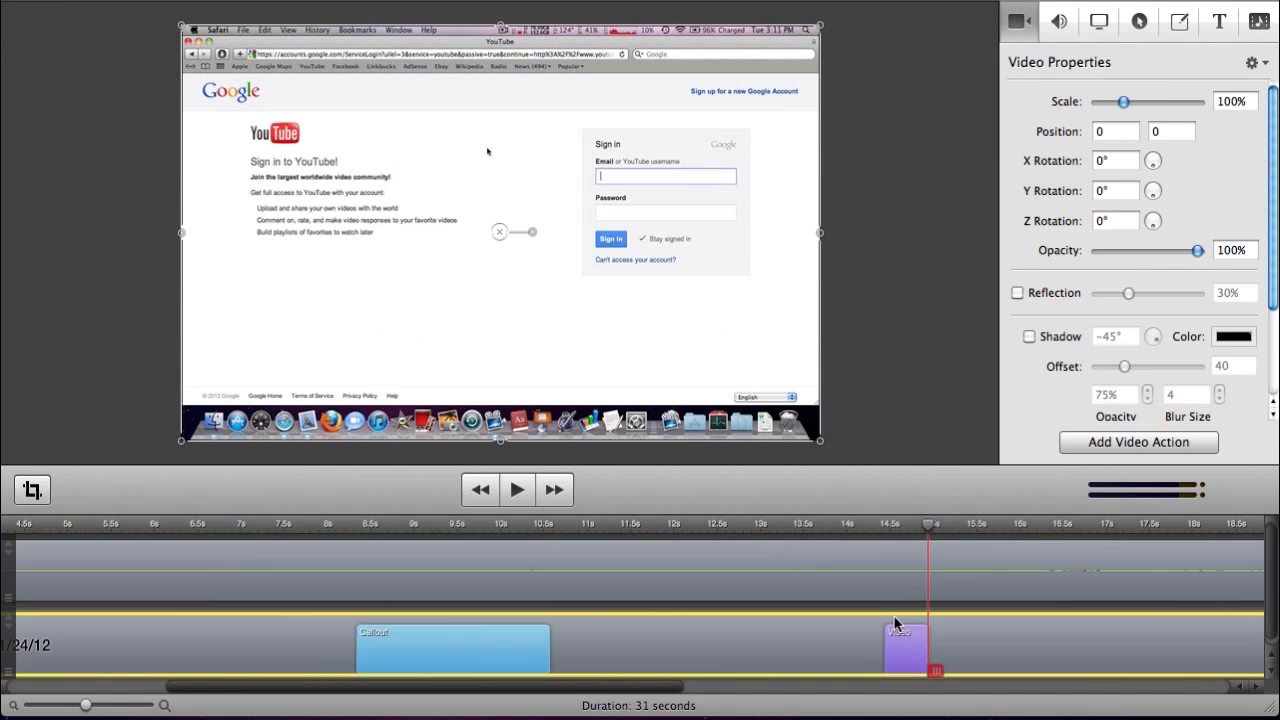
{"action": "left_click", "coordinate": [905, 648]}
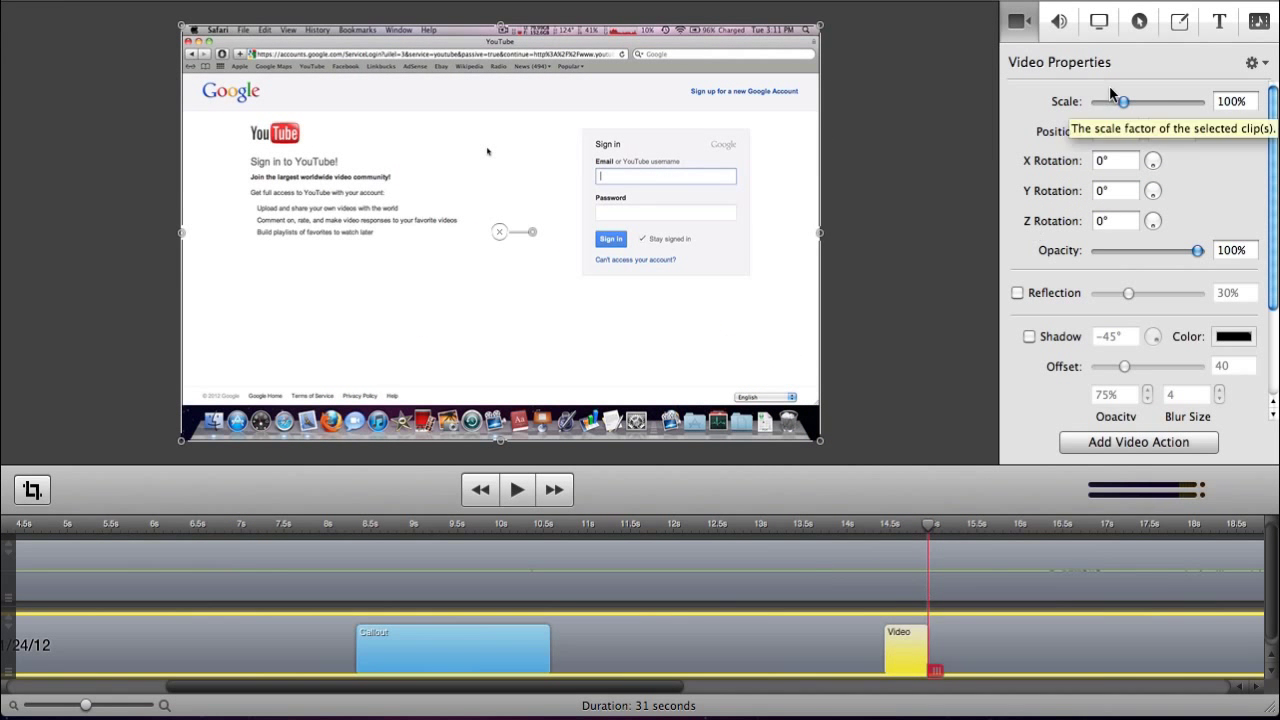
Step: Zoom the action's recording to 147% and preview the zoom
{"action": "mouse_move", "coordinate": [1124, 104]}
{"action": "left_mouse_down"}
{"action": "mouse_move", "coordinate": [1151, 102]}
{"action": "mouse_move", "coordinate": [1136, 104]}
{"action": "left_mouse_up"}
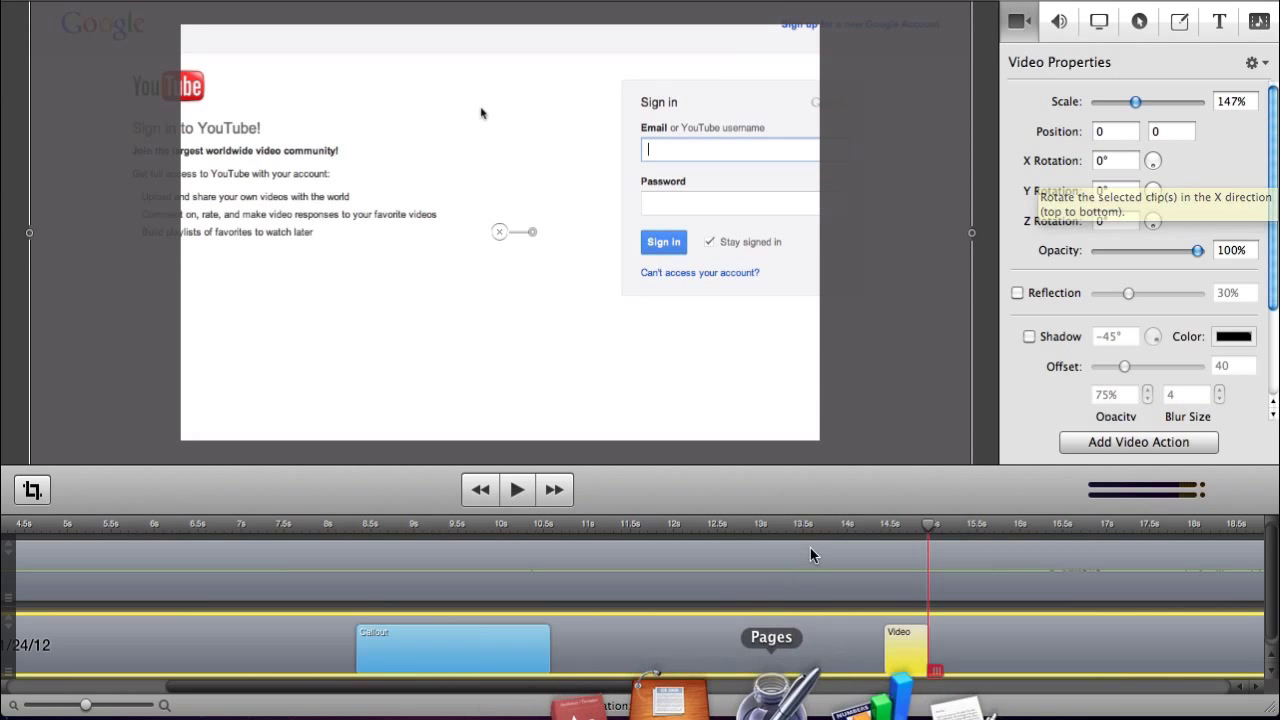
{"action": "left_click", "coordinate": [888, 528]}
{"action": "key", "text": "space"}
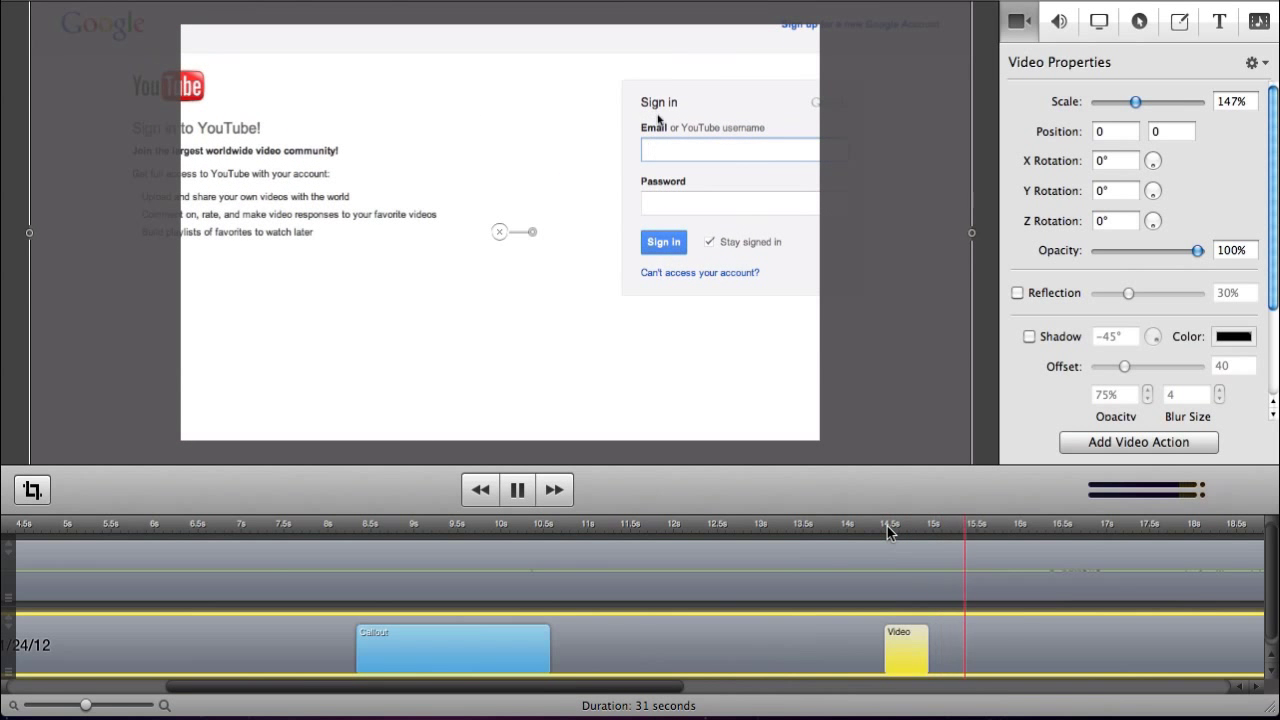
{"action": "key", "text": "space"}
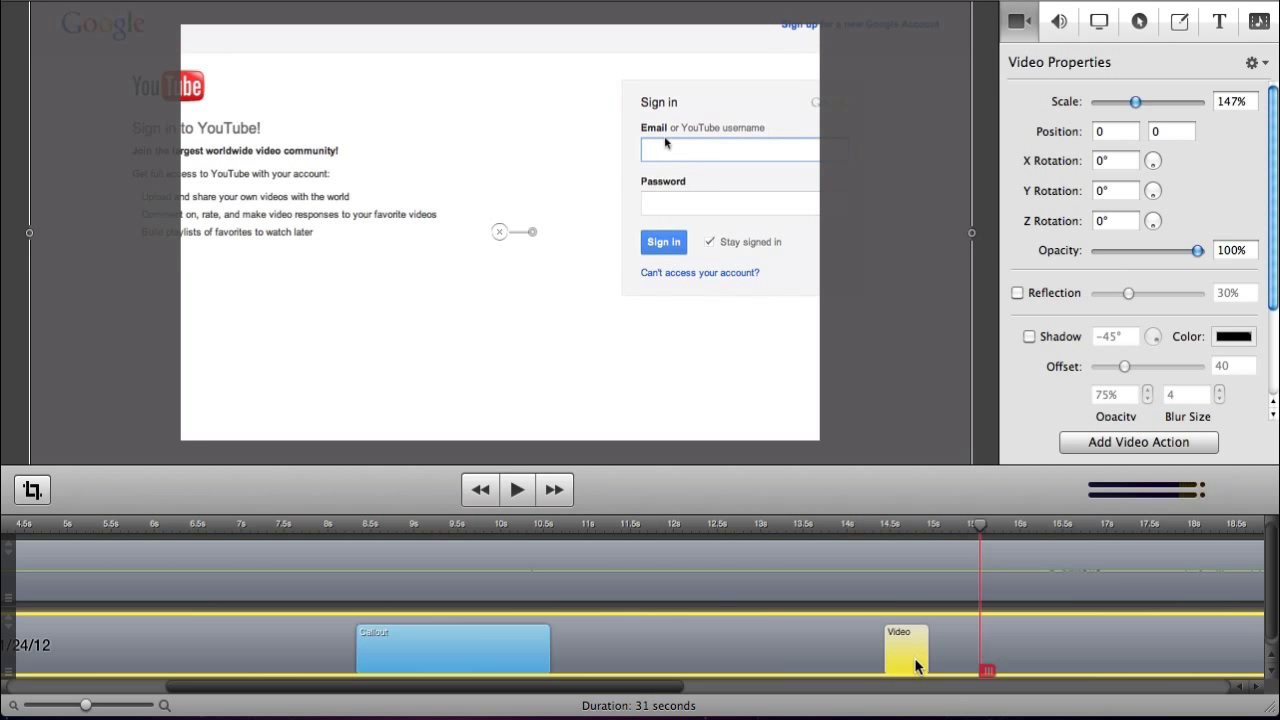
Step: Frame the Sign in box at 266% scale, position -898, -160
{"action": "left_click_drag", "start_coordinate": [724, 368], "coordinate": [577, 366]}
{"action": "scroll", "coordinate": [577, 366], "scroll_direction": "up", "scroll_amount": 5}
{"action": "scroll", "coordinate": [577, 366], "scroll_direction": "up", "scroll_amount": 4}
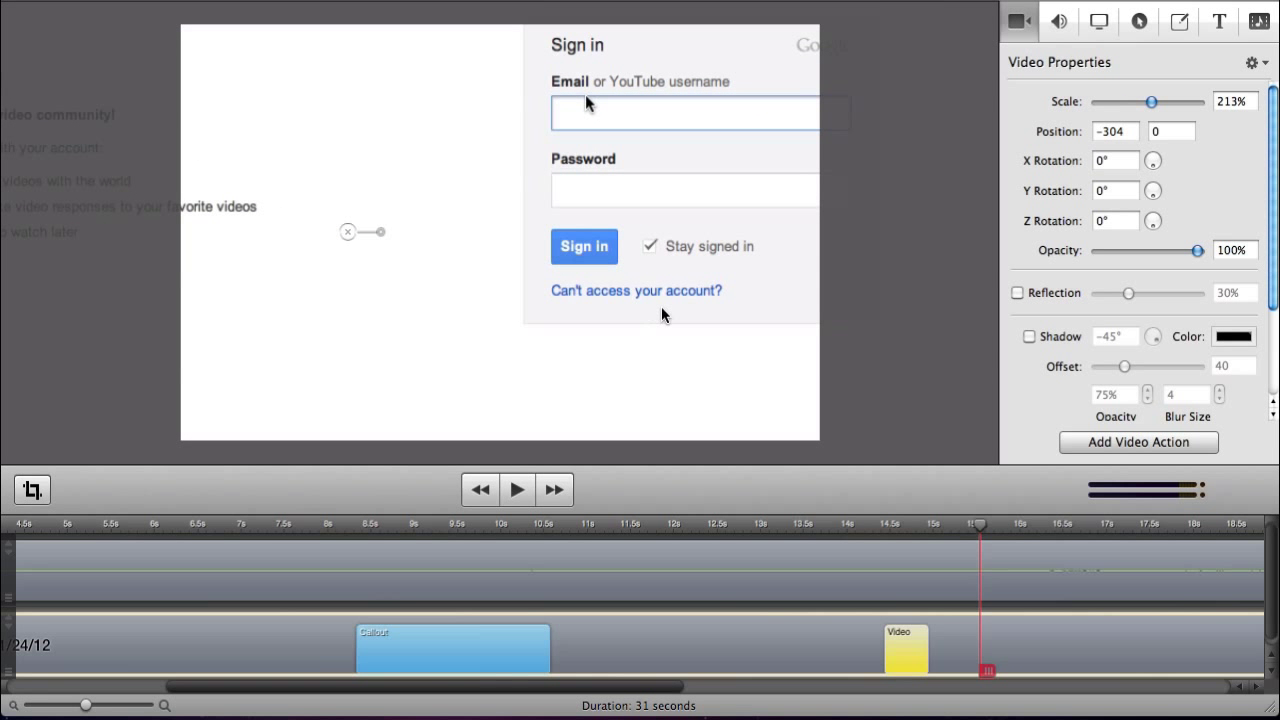
{"action": "left_click_drag", "start_coordinate": [760, 334], "coordinate": [594, 412]}
{"action": "scroll", "coordinate": [637, 381], "scroll_direction": "up", "scroll_amount": 2}
{"action": "scroll", "coordinate": [636, 375], "scroll_direction": "up", "scroll_amount": 3}
{"action": "scroll", "coordinate": [582, 397], "scroll_direction": "up", "scroll_amount": 3}
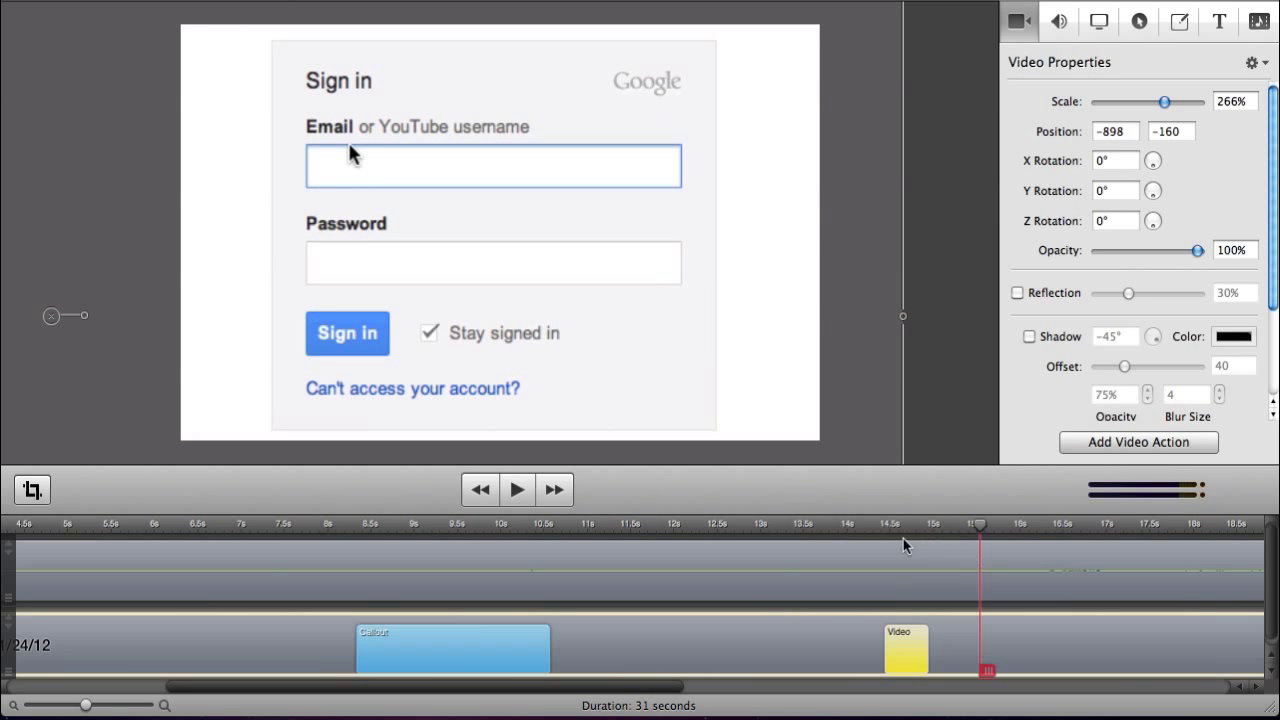
Step: Preview the zoom and extend the action to about 1.5 seconds long
{"action": "left_click", "coordinate": [857, 523]}
{"action": "key", "text": "space"}
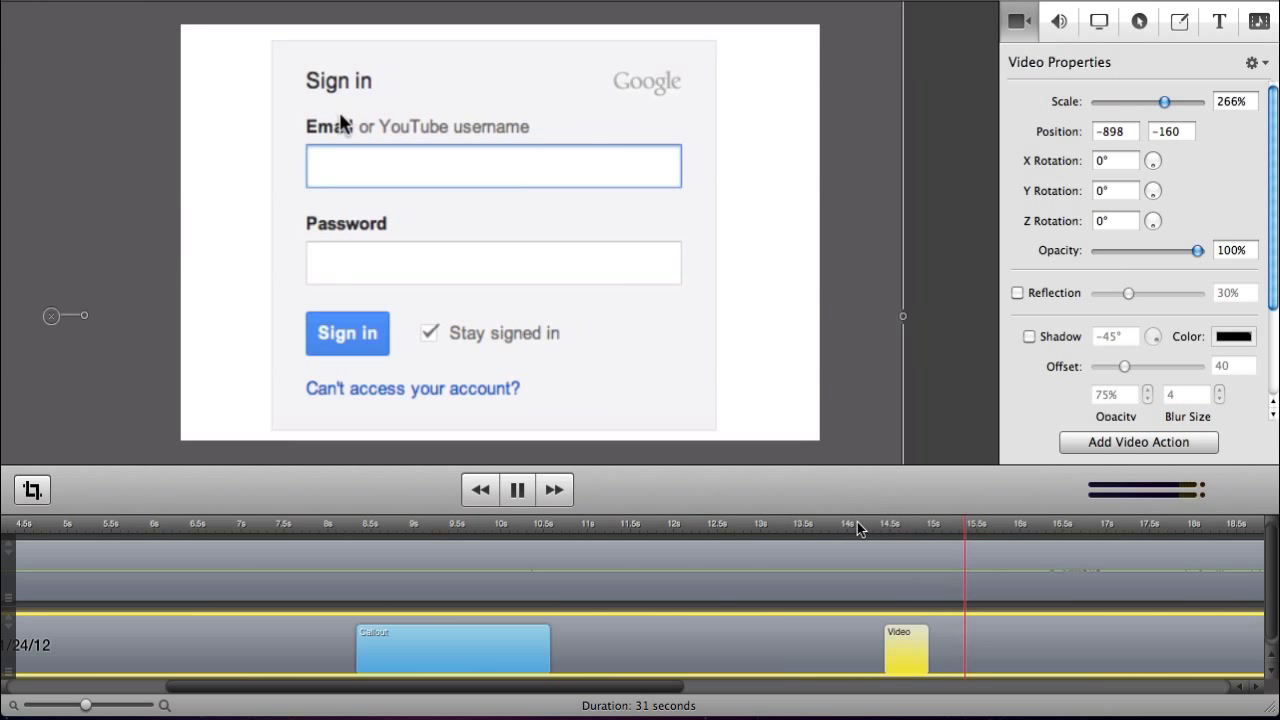
{"action": "key", "text": "space"}
{"action": "left_click_drag", "start_coordinate": [925, 638], "coordinate": [983, 636]}
{"action": "left_click", "coordinate": [868, 525]}
{"action": "key", "text": "space"}
{"action": "key", "text": "space"}
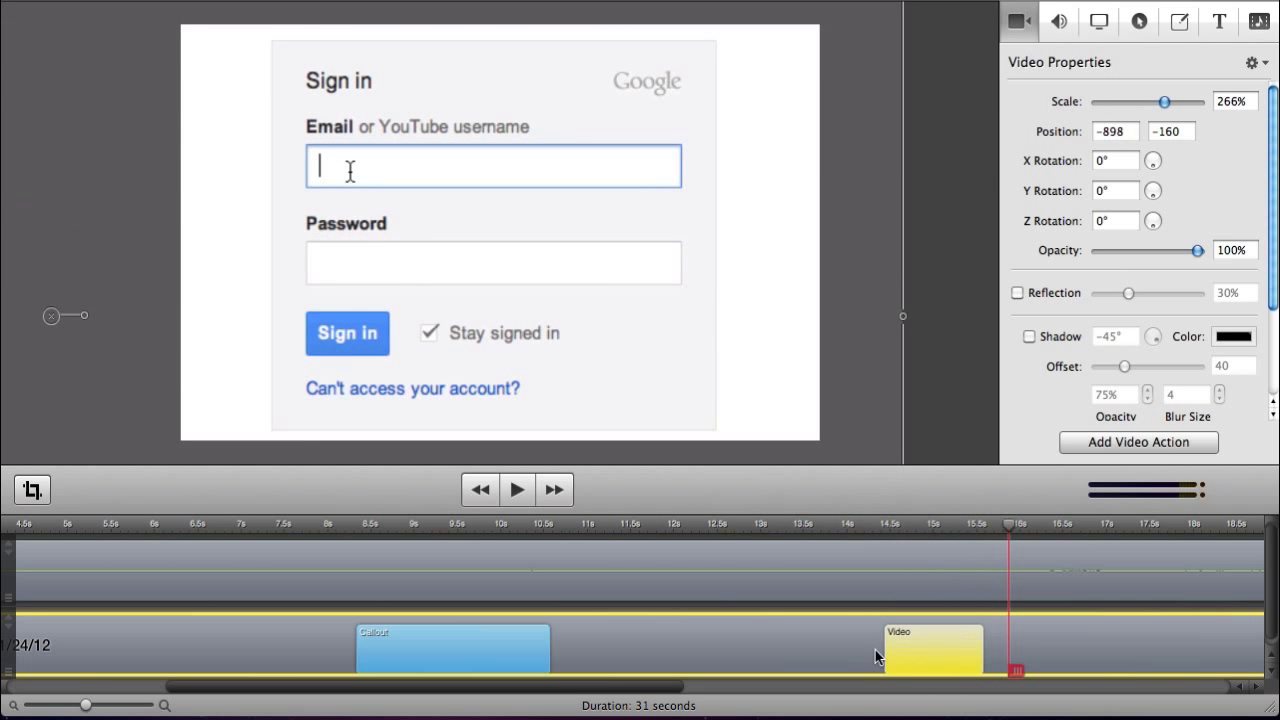
Step: Retime the action's start to about 14 seconds so it spans roughly 14–15.6 s
{"action": "left_click_drag", "start_coordinate": [887, 646], "coordinate": [729, 640]}
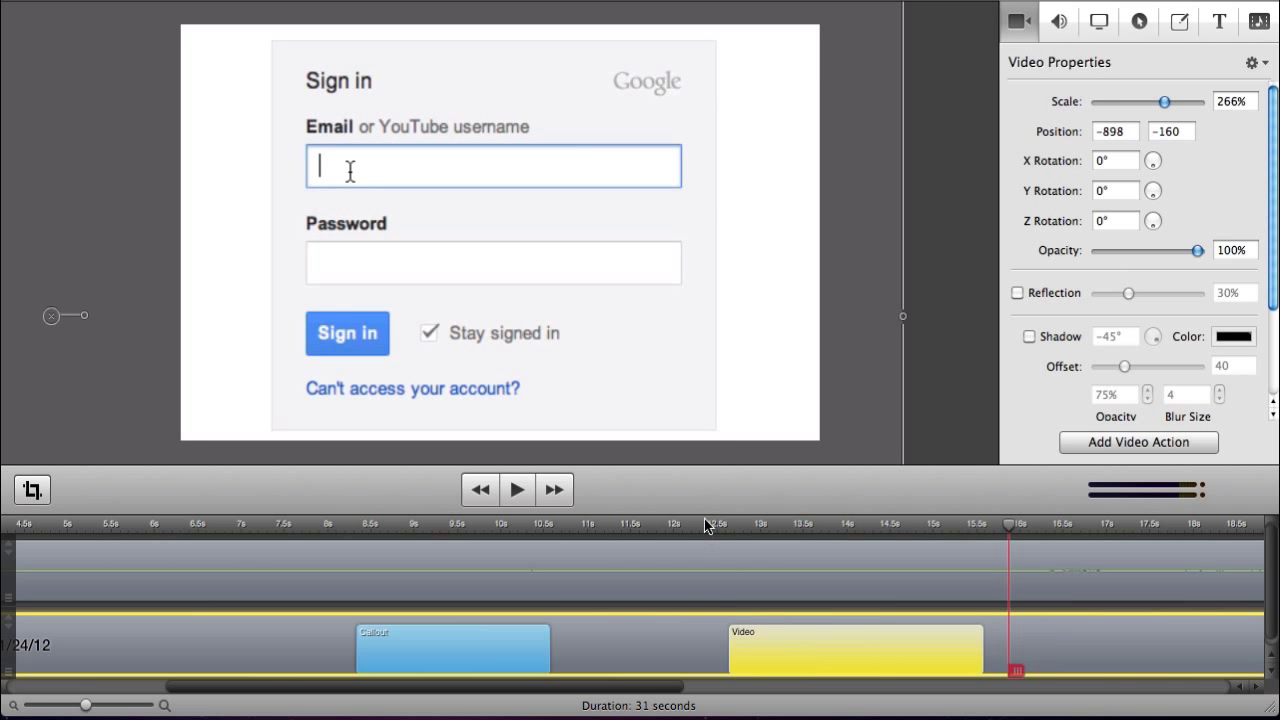
{"action": "left_click", "coordinate": [709, 523]}
{"action": "key", "text": "space"}
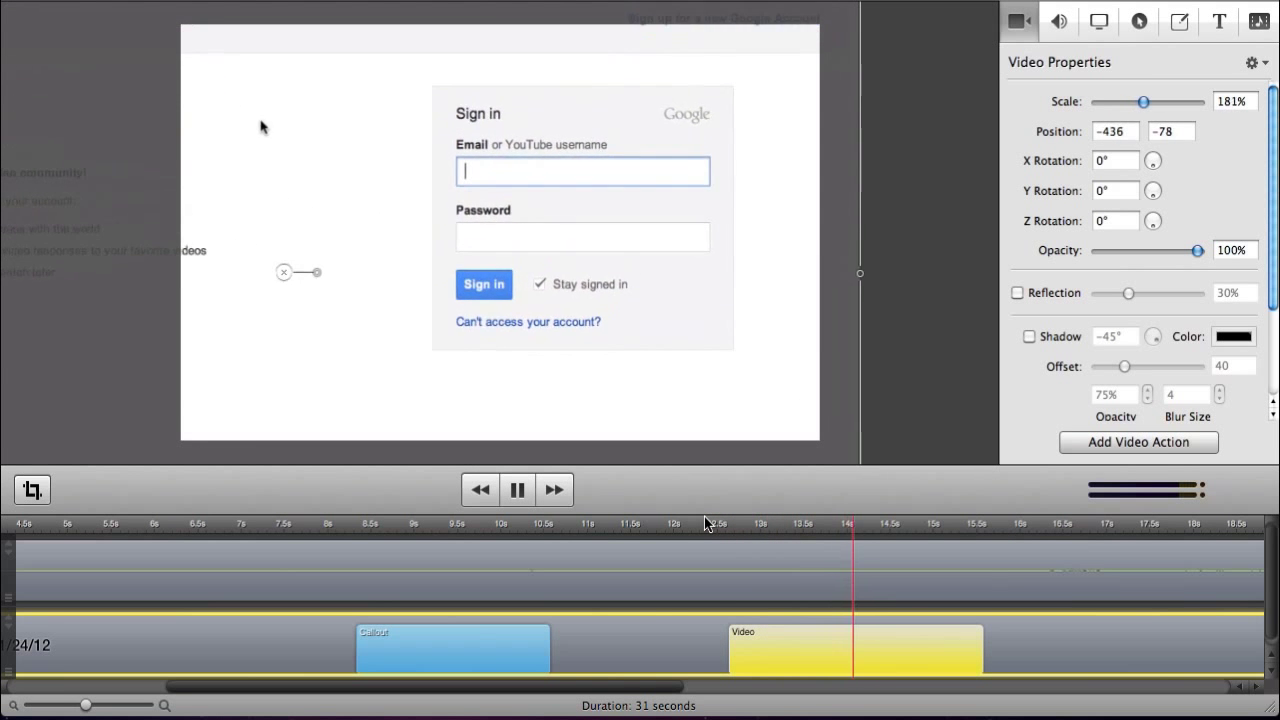
{"action": "key", "text": "space"}
{"action": "left_click_drag", "start_coordinate": [733, 642], "coordinate": [848, 646]}
{"action": "left_click", "coordinate": [820, 524]}
{"action": "key", "text": "space"}
{"action": "key", "text": "space"}
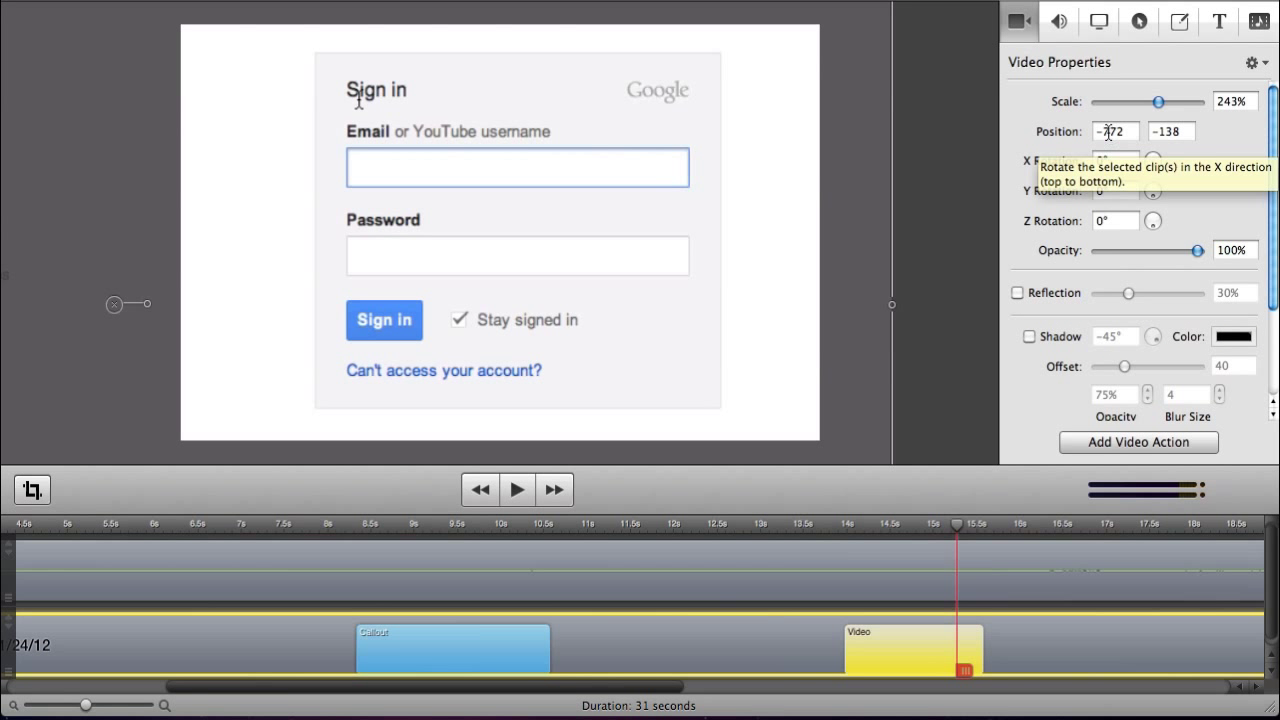
Step: Move the zoomed clip left over the sign-in box, toward position -686, -116
{"action": "left_click", "coordinate": [1105, 131]}
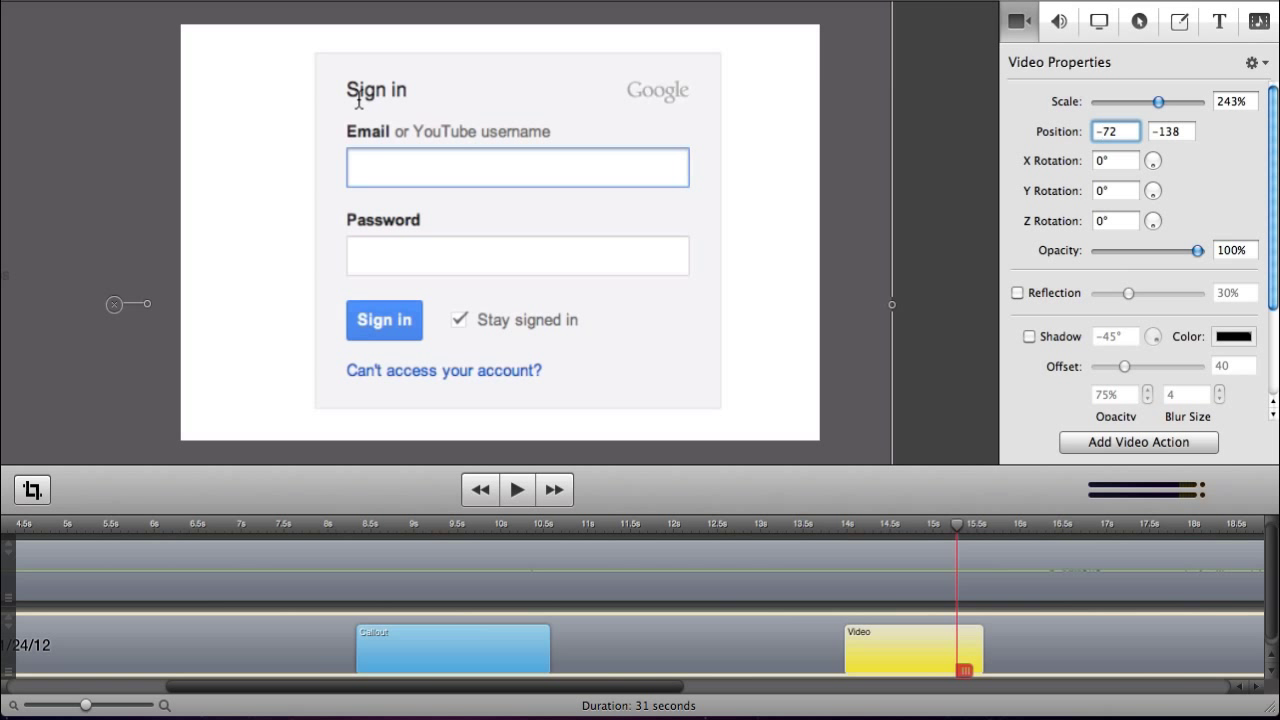
{"action": "key", "text": "Return"}
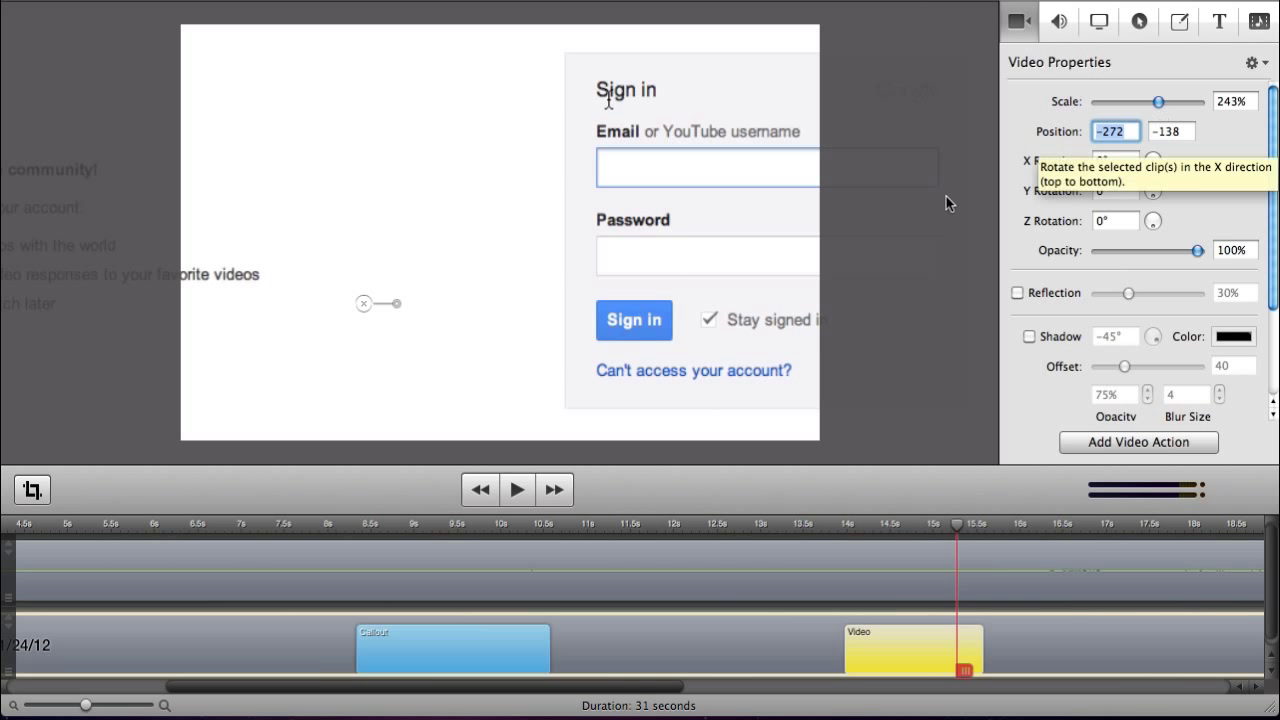
{"action": "left_click_drag", "start_coordinate": [689, 213], "coordinate": [482, 201]}
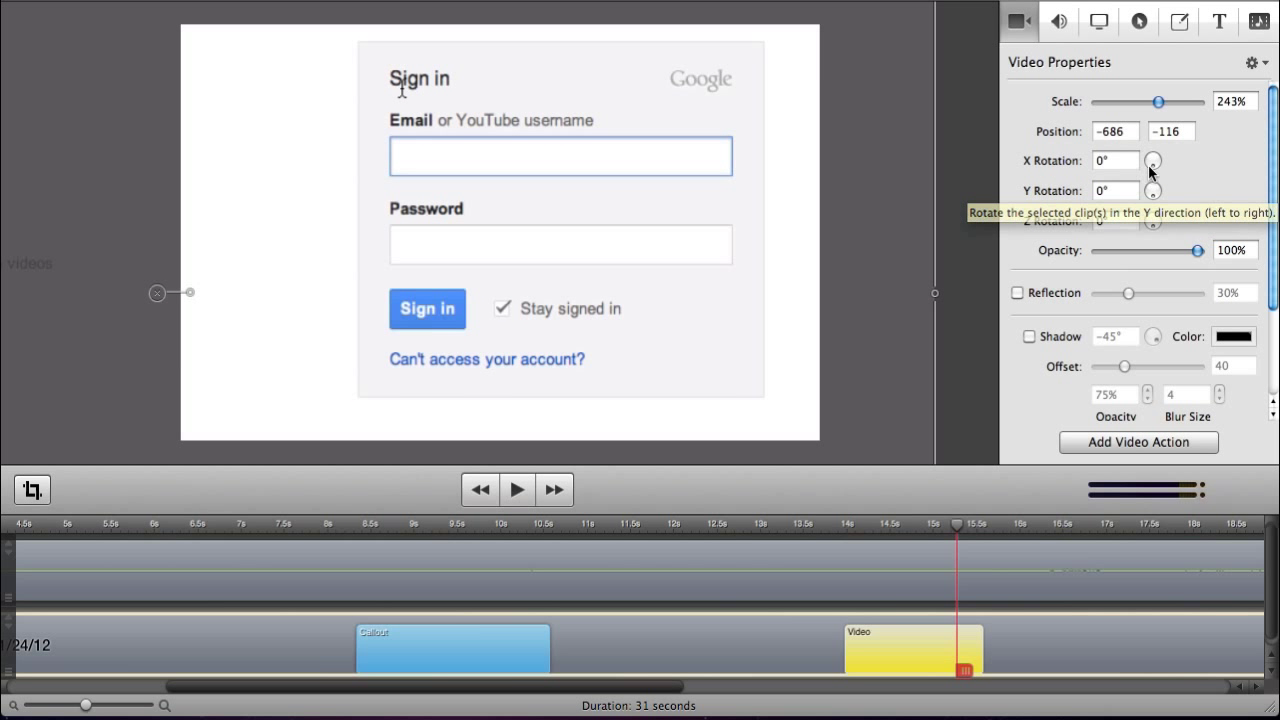
Step: Try X and Y rotation, reset both to 0°, and rotate around Z toward 117°
{"action": "mouse_move", "coordinate": [1148, 165]}
{"action": "left_mouse_down"}
{"action": "mouse_move", "coordinate": [1184, 161]}
{"action": "mouse_move", "coordinate": [1154, 162]}
{"action": "left_mouse_up"}
{"action": "left_click", "coordinate": [1116, 162]}
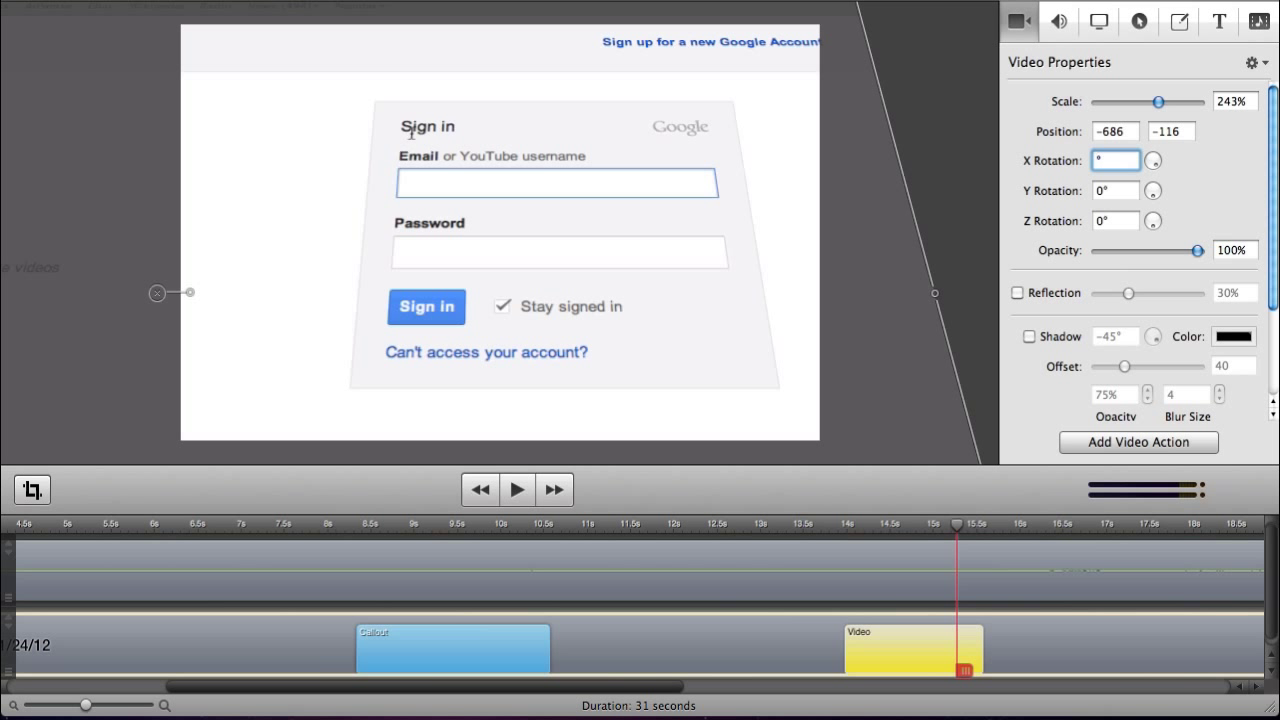
{"action": "key", "text": "Return"}
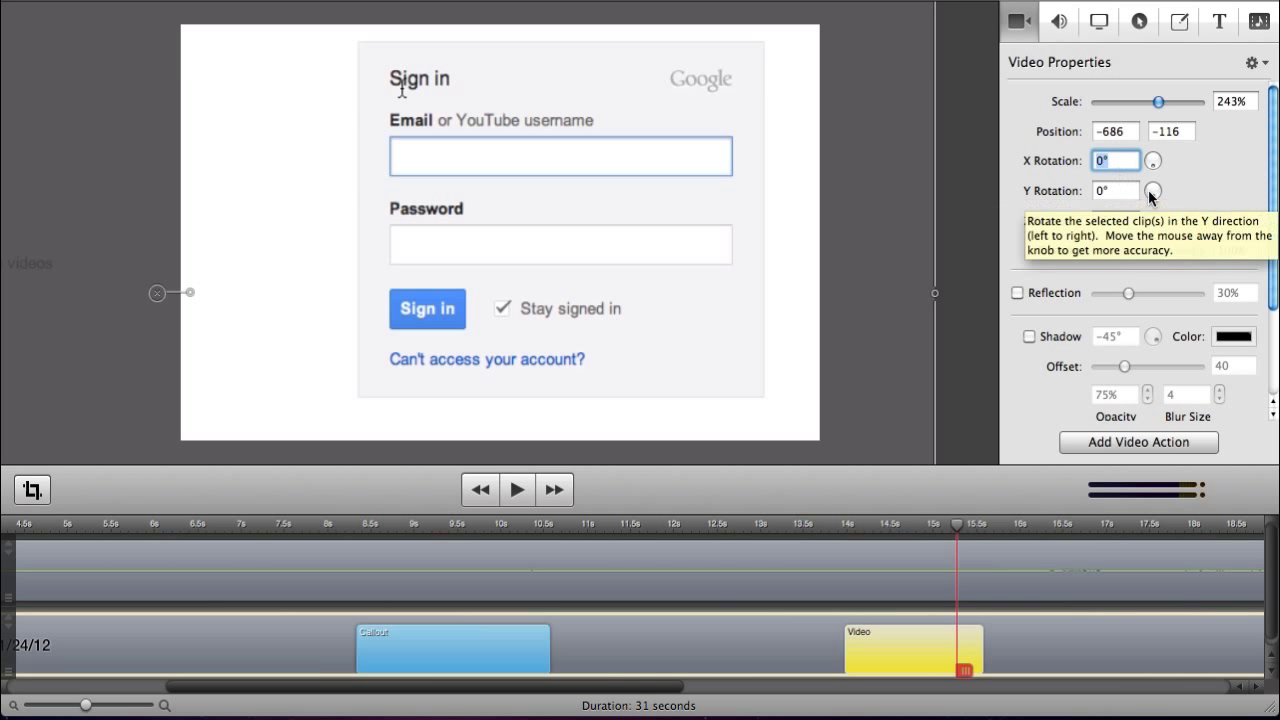
{"action": "mouse_move", "coordinate": [1155, 189]}
{"action": "left_mouse_down"}
{"action": "mouse_move", "coordinate": [1128, 194]}
{"action": "mouse_move", "coordinate": [1151, 200]}
{"action": "mouse_move", "coordinate": [1140, 194]}
{"action": "left_mouse_up"}
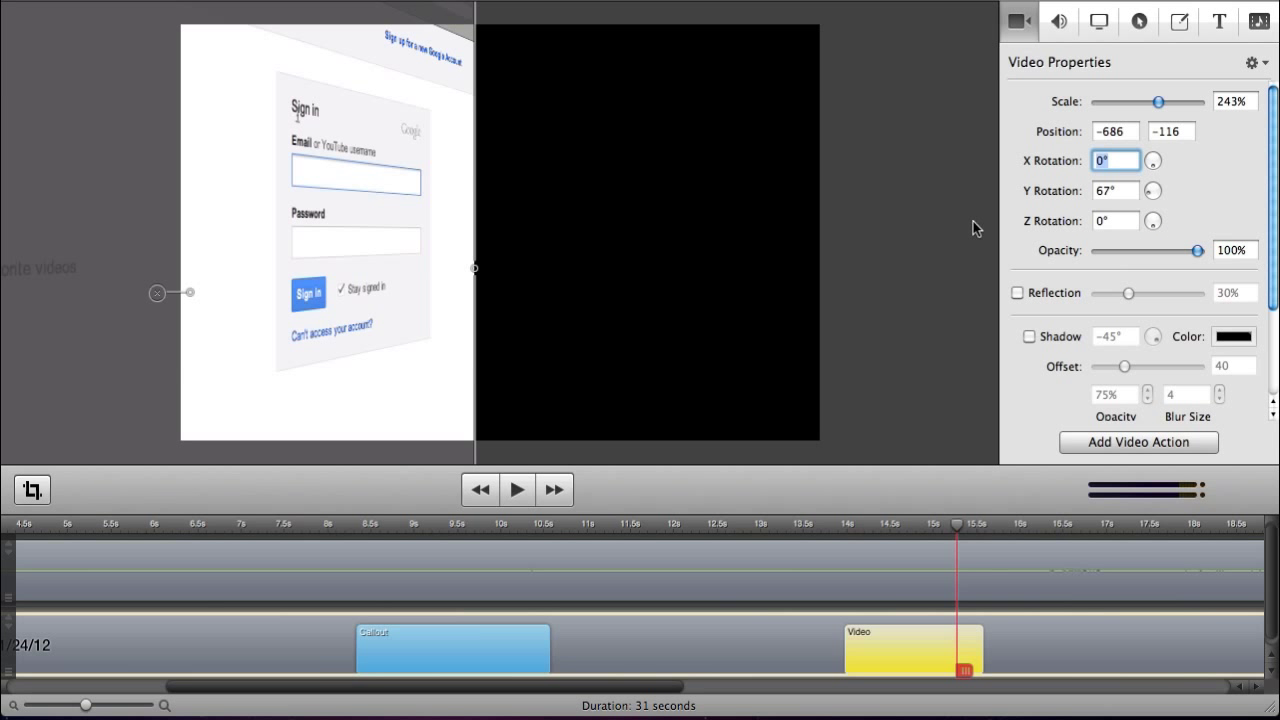
{"action": "left_click_drag", "start_coordinate": [1153, 192], "coordinate": [1150, 190]}
{"action": "left_click", "coordinate": [1107, 192]}
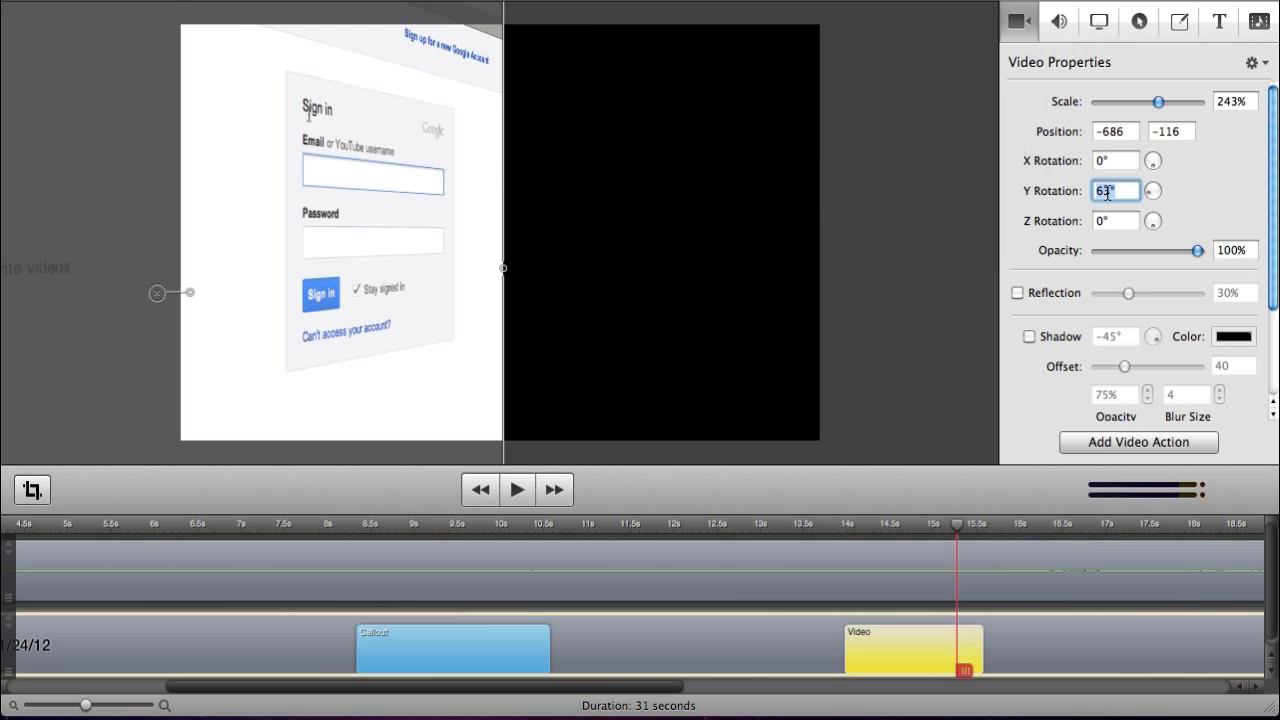
{"action": "type", "text": "0"}
{"action": "key", "text": "Return"}
{"action": "mouse_move", "coordinate": [1150, 221]}
{"action": "left_mouse_down"}
{"action": "mouse_move", "coordinate": [1116, 217]}
{"action": "mouse_move", "coordinate": [1183, 222]}
{"action": "mouse_move", "coordinate": [1153, 216]}
{"action": "left_mouse_up"}
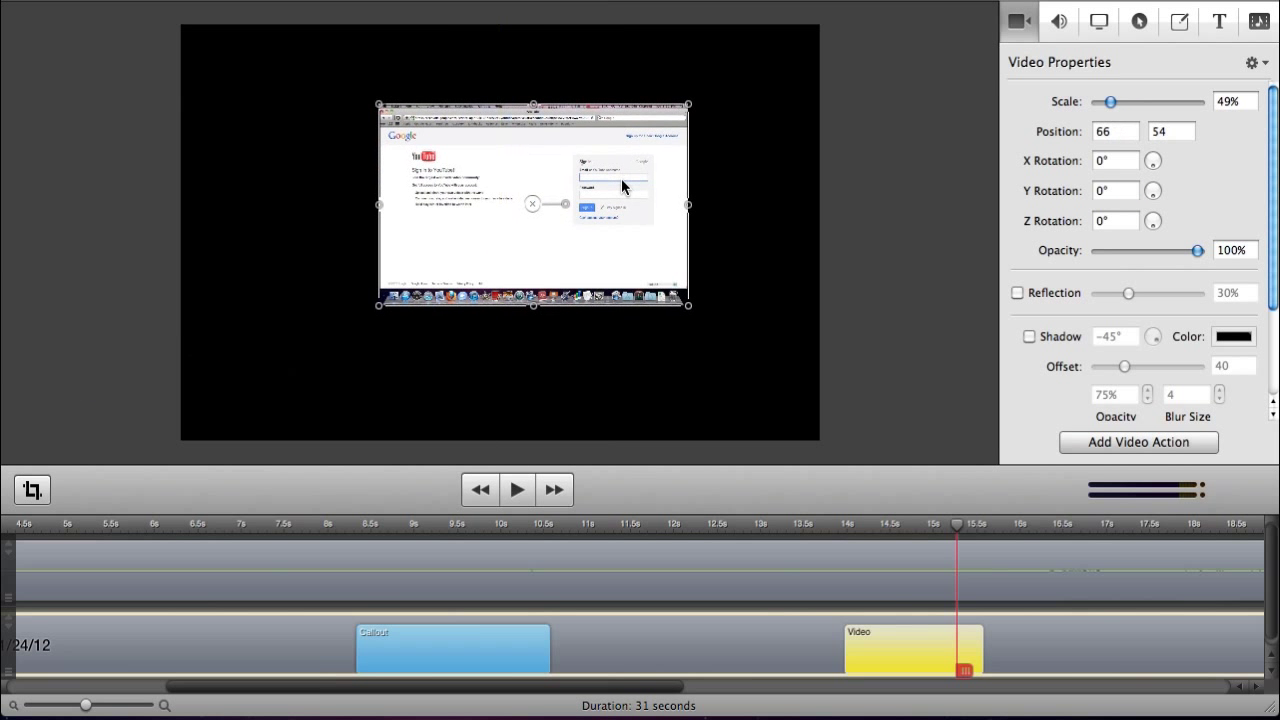
Step: Add a 46% reflection and a Lemon-yellow drop shadow with offset 64.39
{"action": "left_click", "coordinate": [1016, 292]}
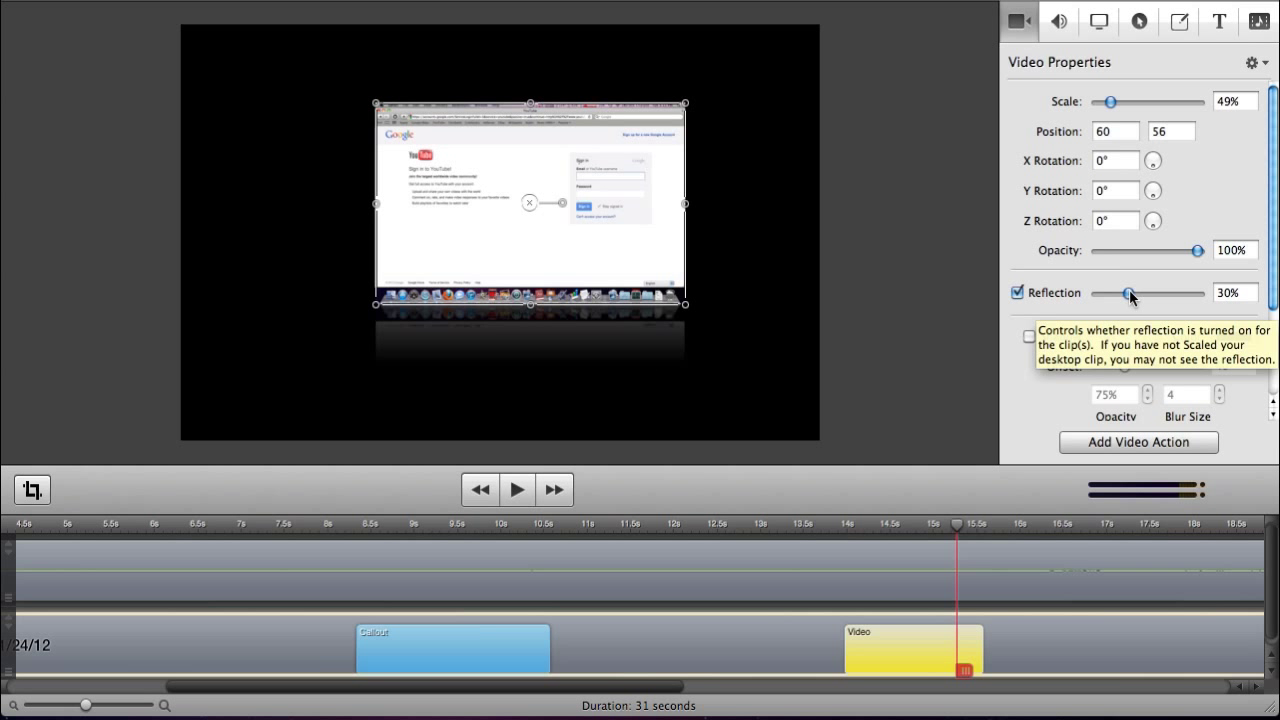
{"action": "mouse_move", "coordinate": [1128, 294]}
{"action": "left_mouse_down"}
{"action": "mouse_move", "coordinate": [1199, 293]}
{"action": "mouse_move", "coordinate": [1109, 293]}
{"action": "mouse_move", "coordinate": [1154, 293]}
{"action": "mouse_move", "coordinate": [1143, 285]}
{"action": "left_mouse_up"}
{"action": "left_click", "coordinate": [1030, 336]}
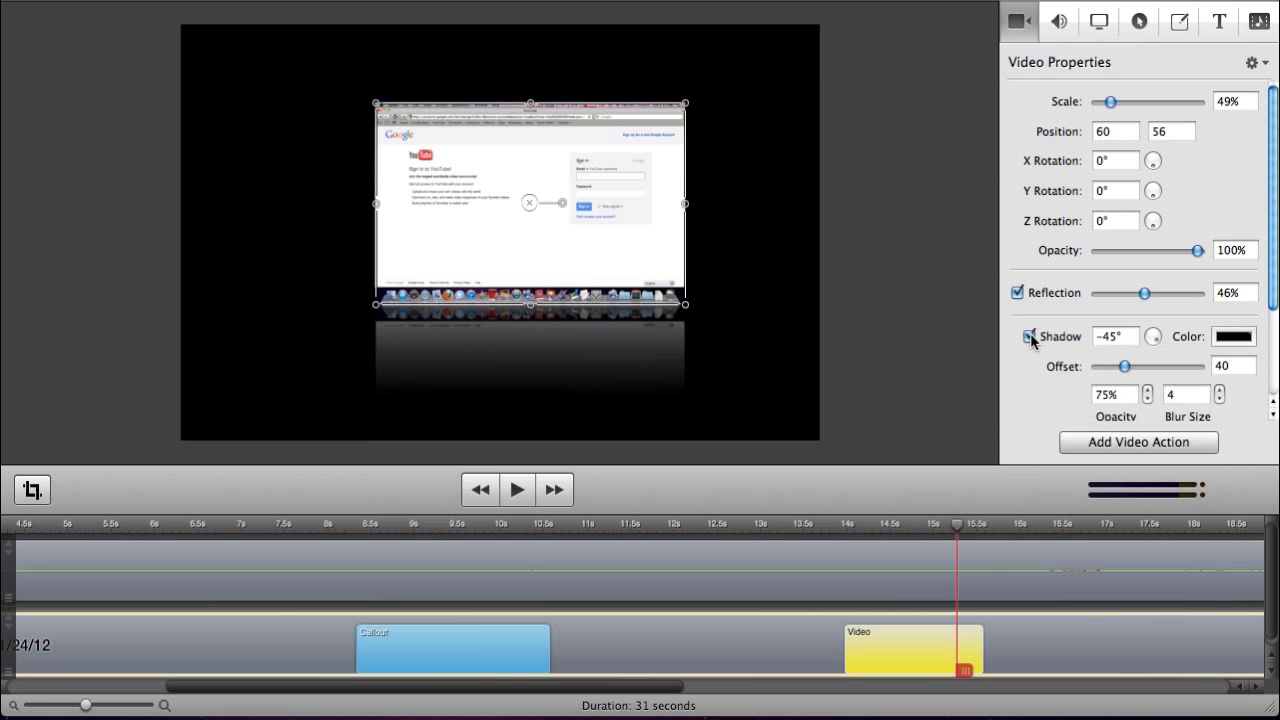
{"action": "left_click", "coordinate": [1222, 339]}
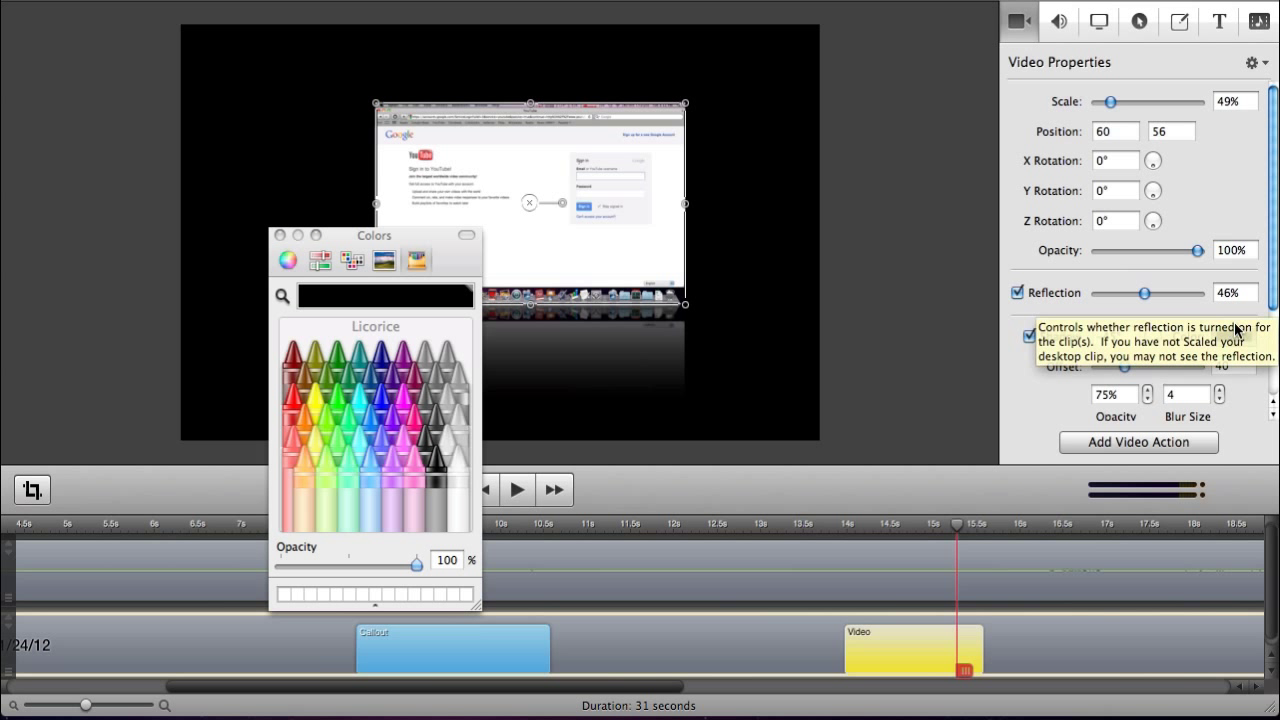
{"action": "left_click", "coordinate": [312, 398]}
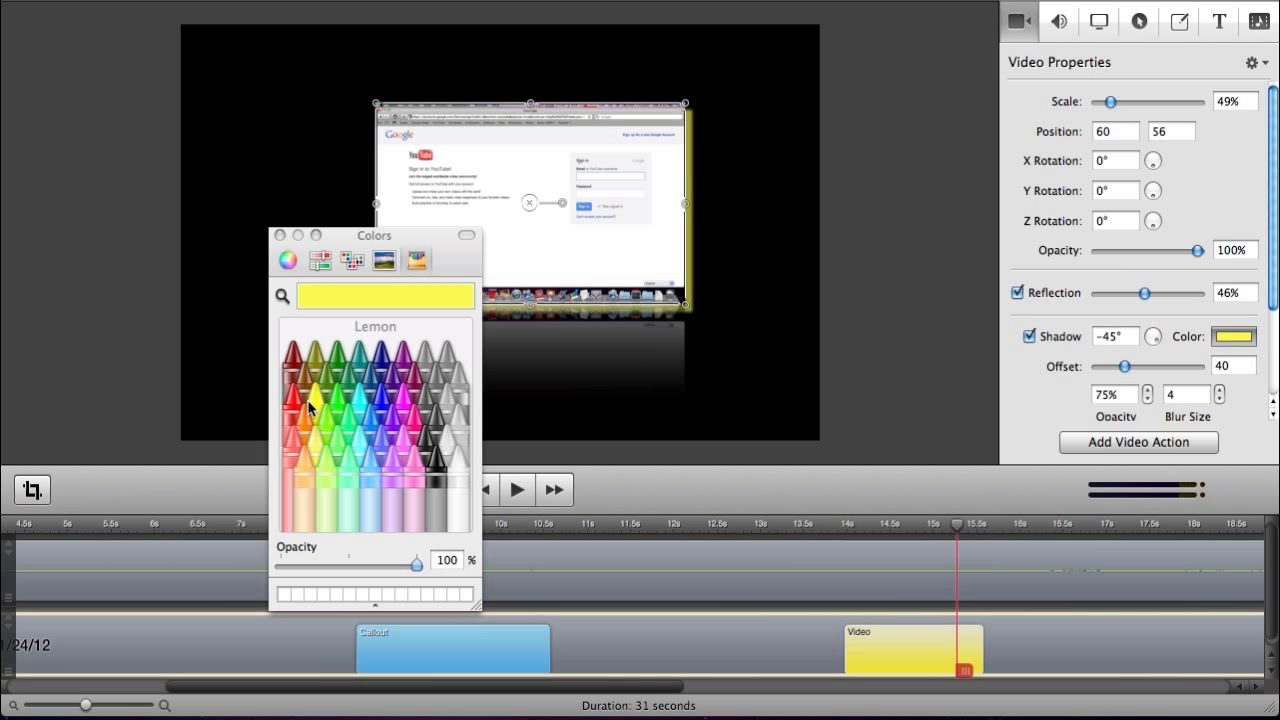
{"action": "left_click", "coordinate": [280, 235]}
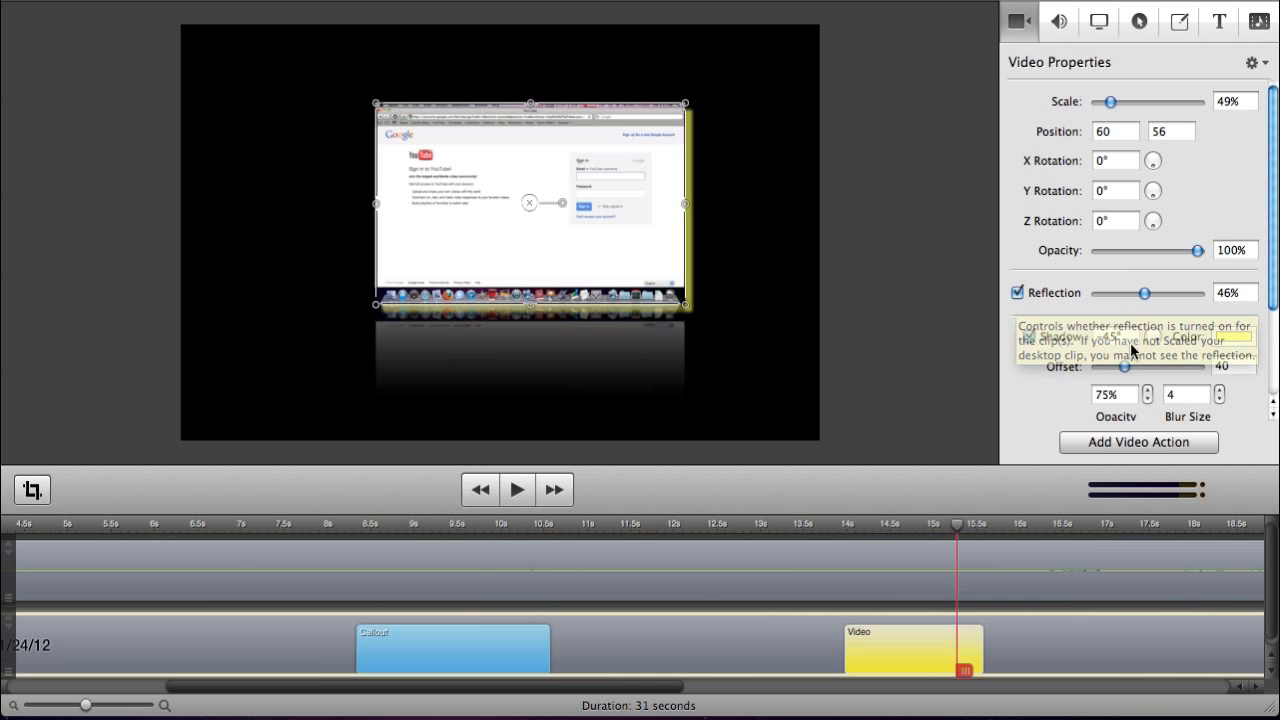
{"action": "left_click_drag", "start_coordinate": [1122, 366], "coordinate": [929, 372]}
{"action": "left_click_drag", "start_coordinate": [1140, 366], "coordinate": [1143, 397]}
{"action": "scroll", "coordinate": [1145, 395], "scroll_direction": "down", "scroll_amount": 1}
{"action": "scroll", "coordinate": [1145, 395], "scroll_direction": "down", "scroll_amount": 5}
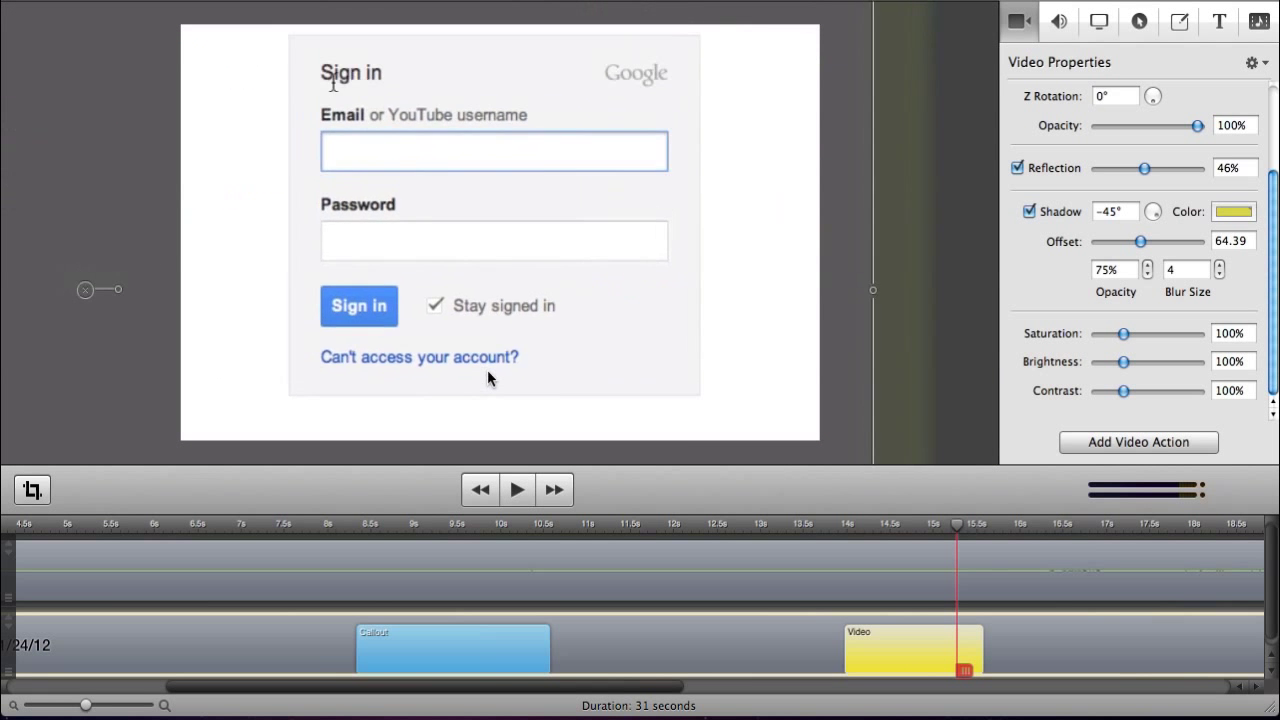
Step: At about 13.8 seconds, nudge the zoomed frame left and resize it from its bottom-left corner
{"action": "left_click_drag", "start_coordinate": [847, 525], "coordinate": [812, 524]}
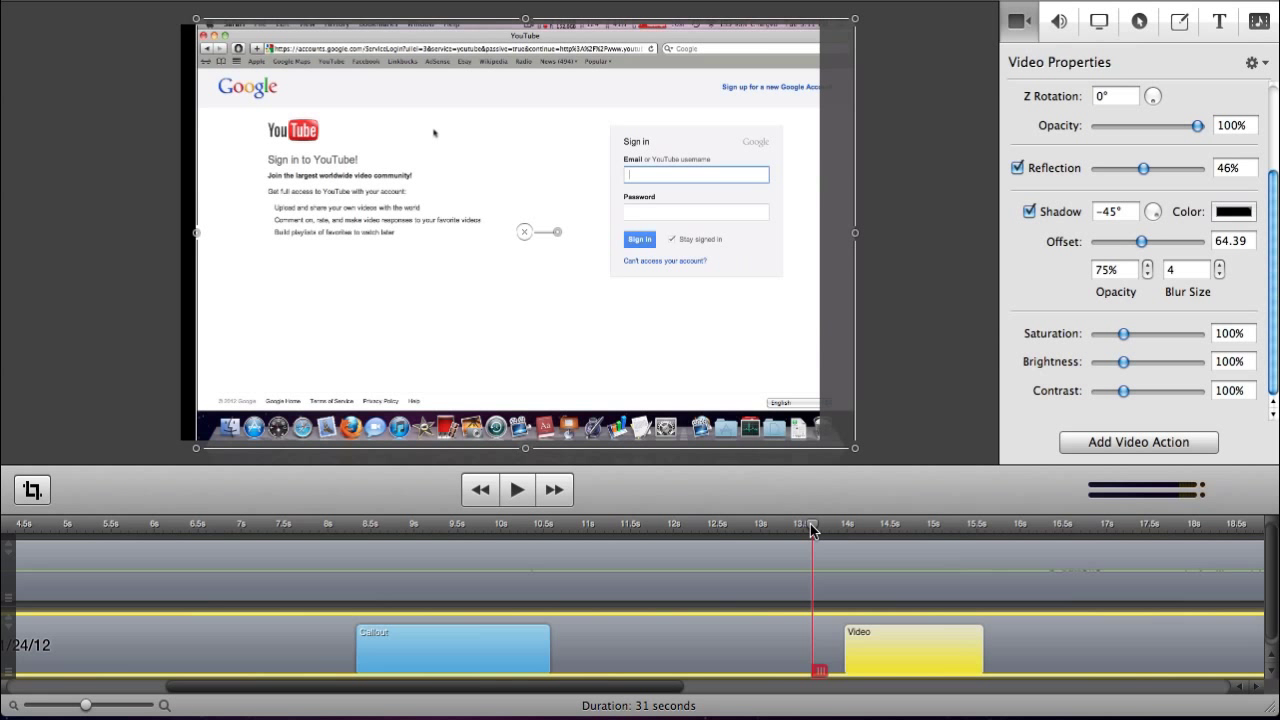
{"action": "left_click_drag", "start_coordinate": [731, 258], "coordinate": [696, 264]}
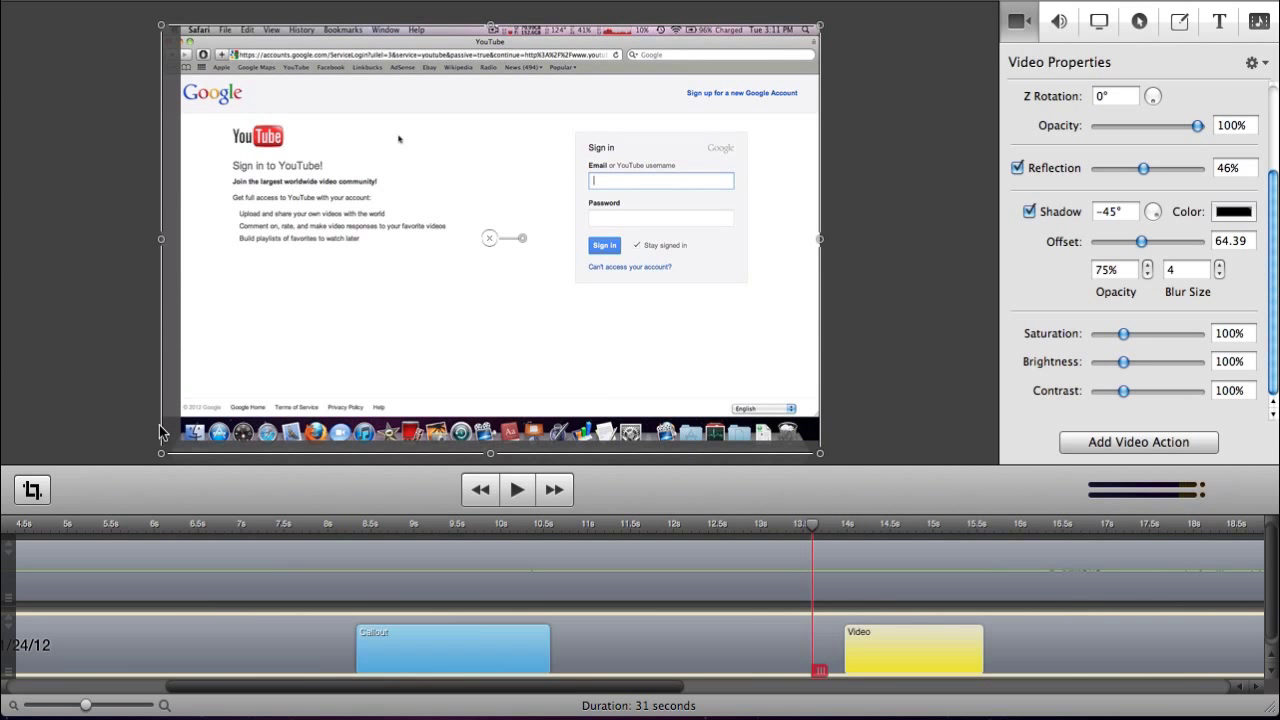
{"action": "left_click_drag", "start_coordinate": [160, 456], "coordinate": [182, 441]}
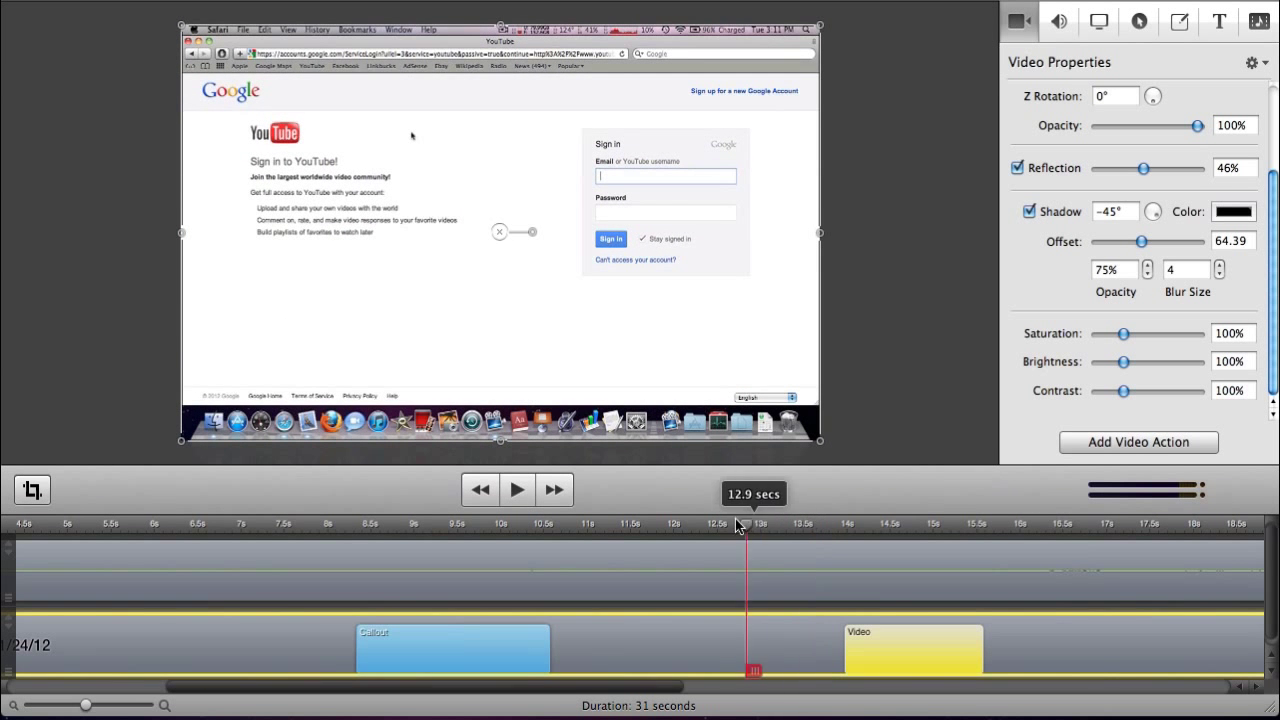
Step: Play back the zoom action, then return to the unzoomed frame at 13.9 seconds
{"action": "key", "text": "space"}
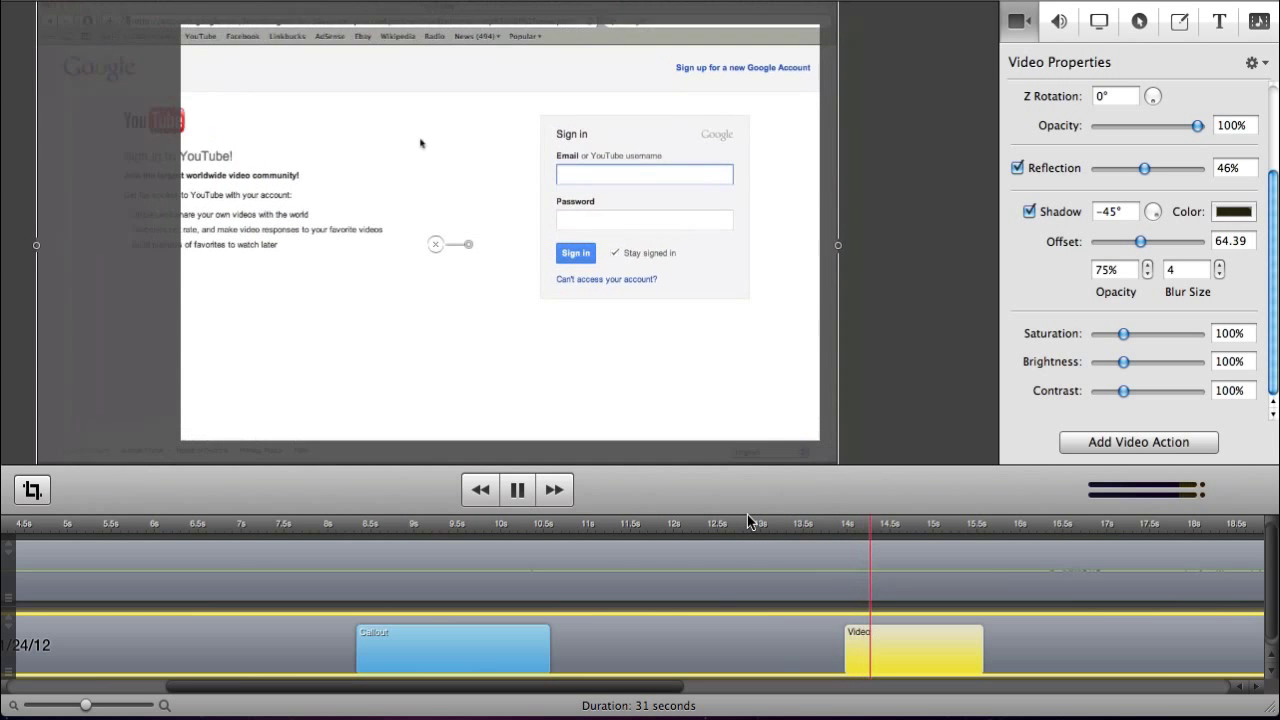
{"action": "key", "text": "space"}
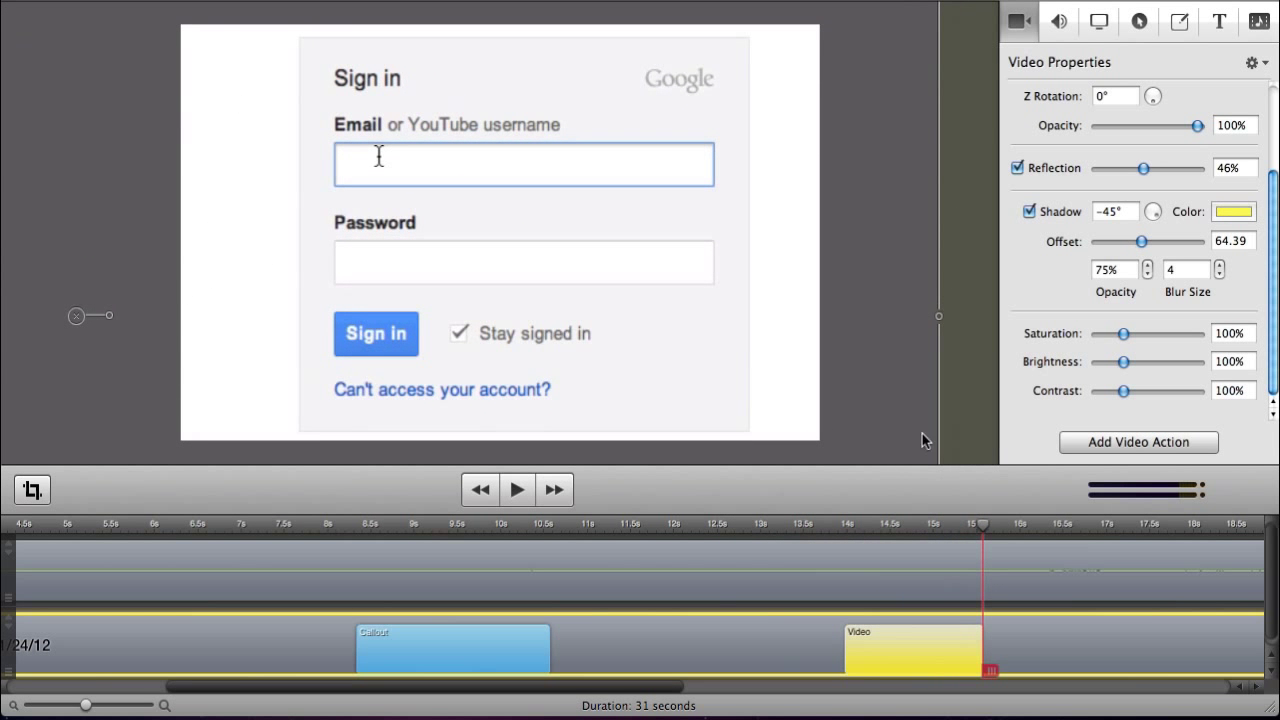
{"action": "left_click", "coordinate": [910, 528]}
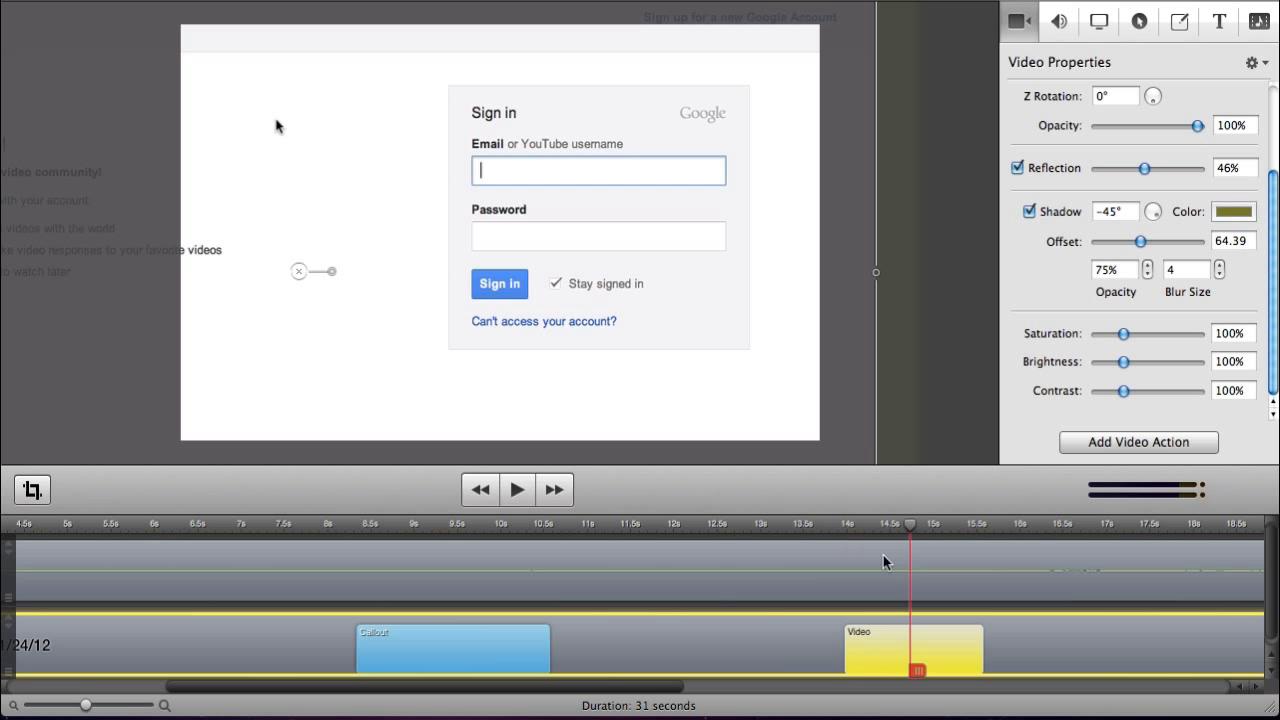
{"action": "left_click", "coordinate": [833, 525]}
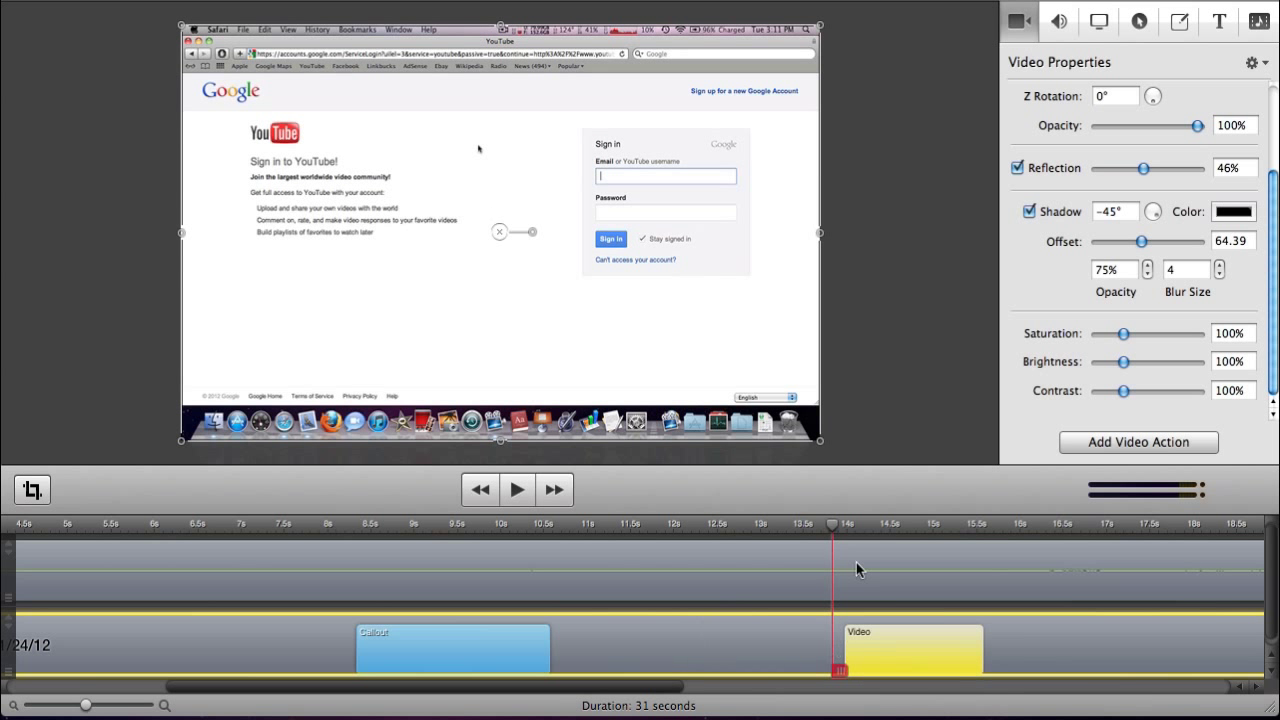
Step: Deselect the action and test the recording's colour, leaving saturation at 100% and brightness at 103%
{"action": "left_click", "coordinate": [718, 589]}
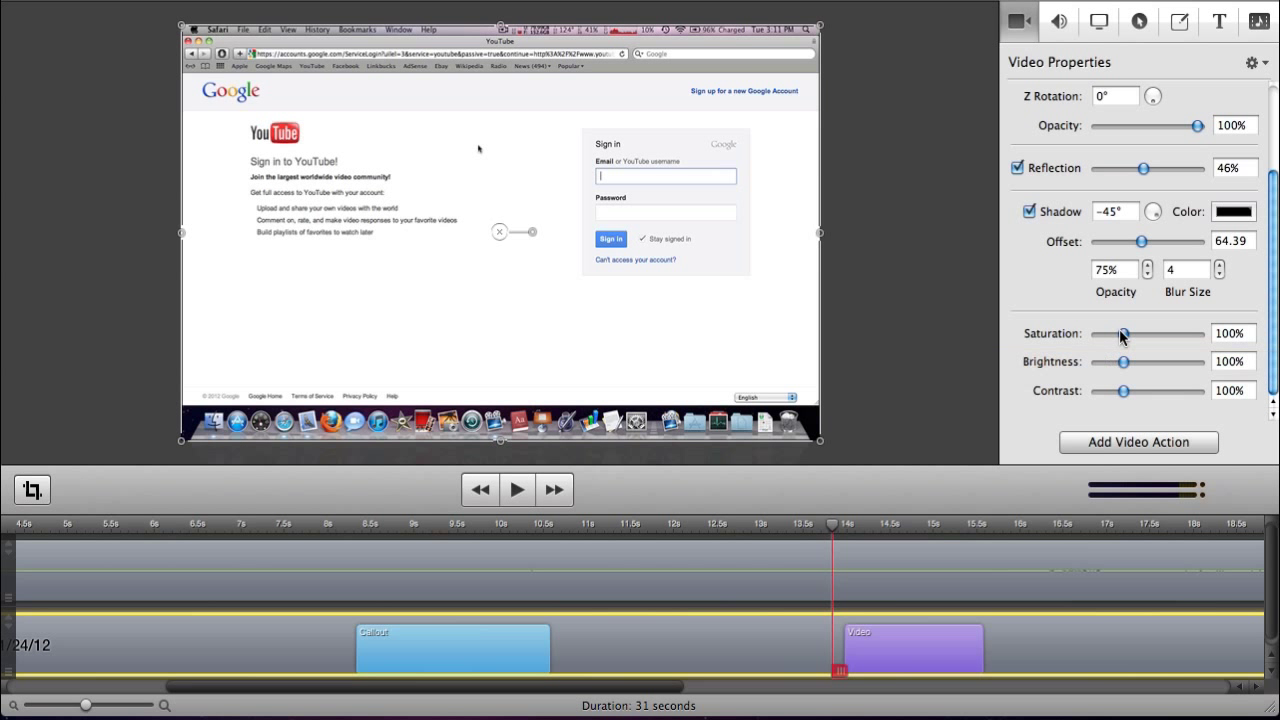
{"action": "left_click_drag", "start_coordinate": [1123, 334], "coordinate": [1190, 334]}
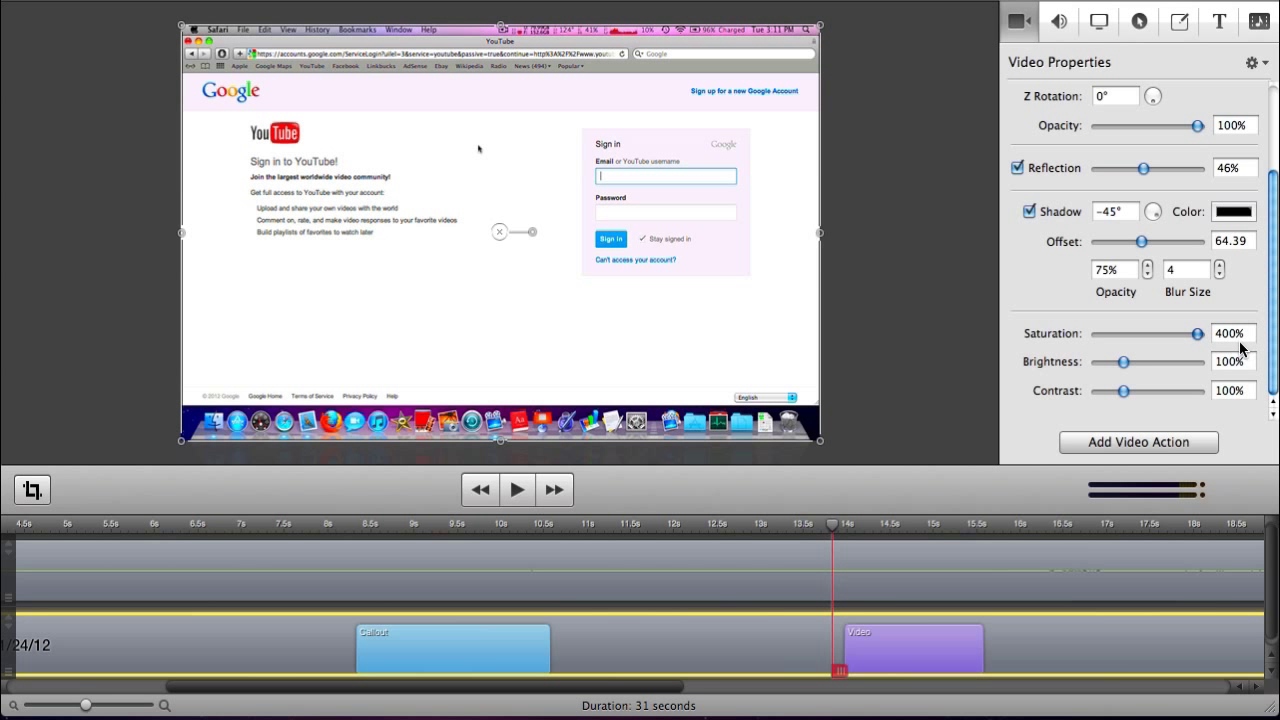
{"action": "left_click_drag", "start_coordinate": [1197, 334], "coordinate": [1003, 337]}
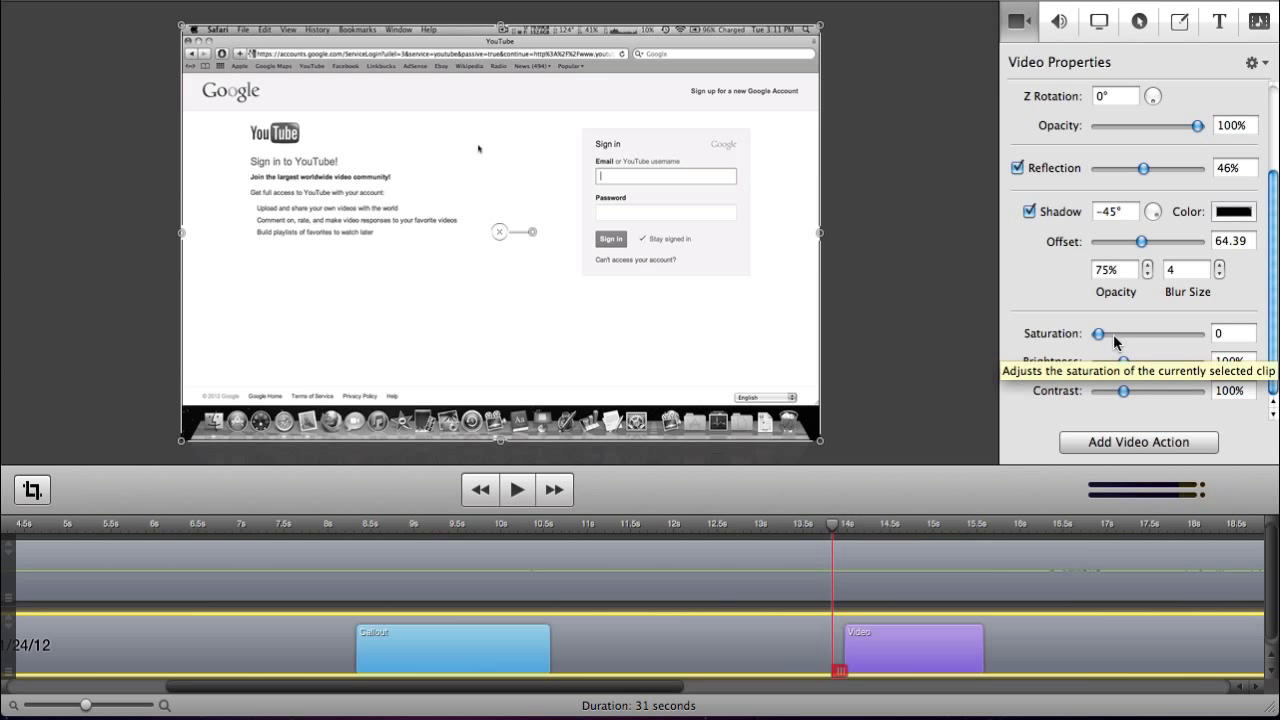
{"action": "left_click_drag", "start_coordinate": [1098, 334], "coordinate": [1128, 343]}
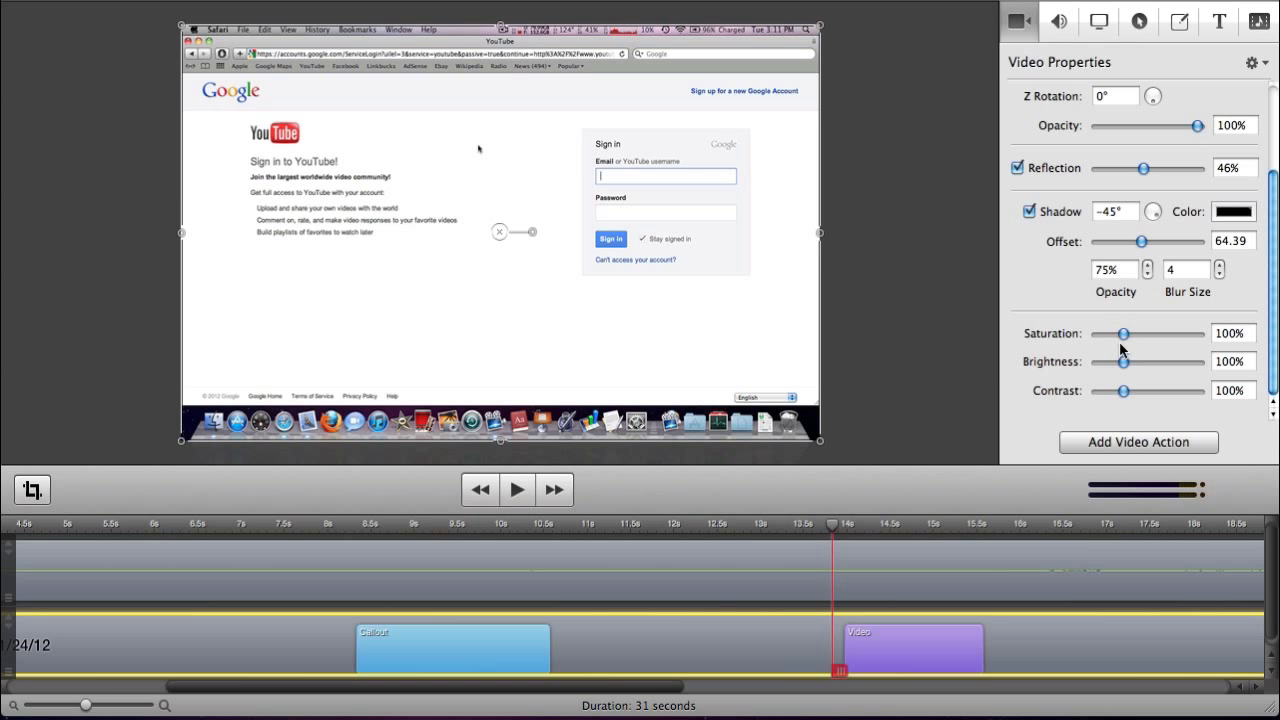
{"action": "mouse_move", "coordinate": [1119, 360]}
{"action": "left_mouse_down"}
{"action": "mouse_move", "coordinate": [1228, 362]}
{"action": "mouse_move", "coordinate": [1097, 362]}
{"action": "mouse_move", "coordinate": [1162, 391]}
{"action": "mouse_move", "coordinate": [1097, 391]}
{"action": "mouse_move", "coordinate": [1139, 384]}
{"action": "mouse_move", "coordinate": [1127, 384]}
{"action": "left_mouse_up"}
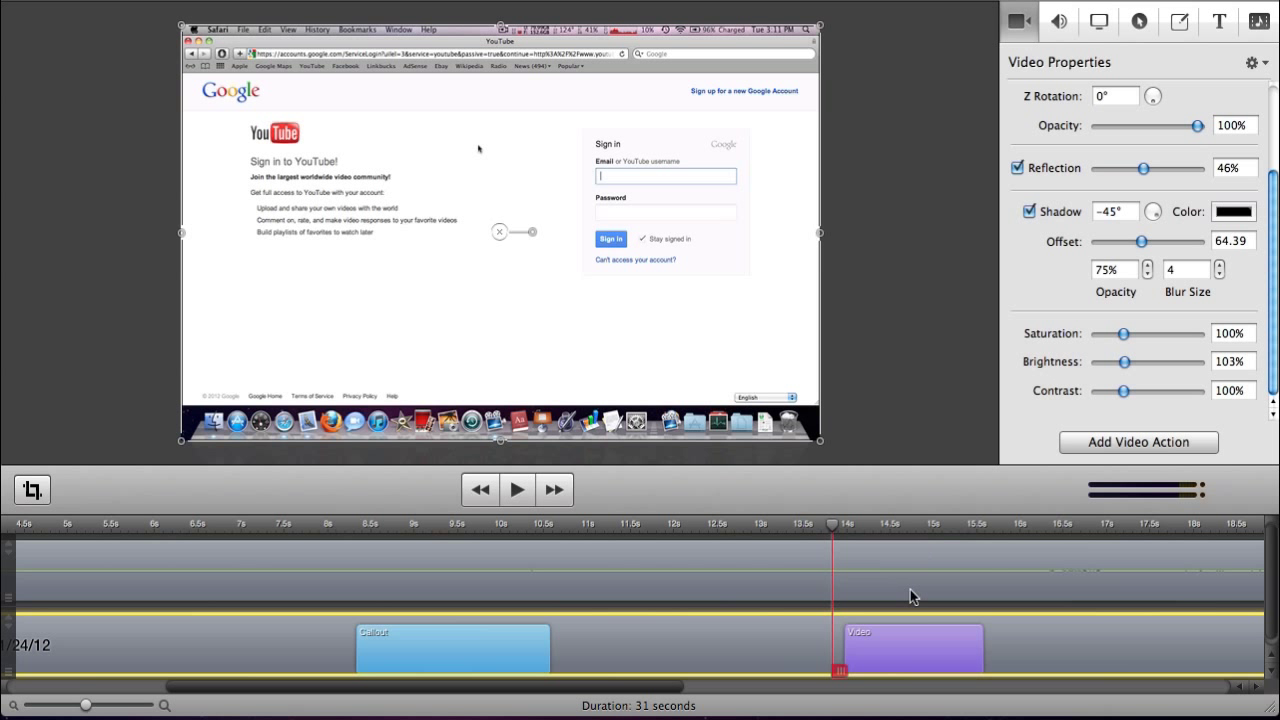
Step: Play the recording from just before the zoom into the sign-in form
{"action": "scroll", "coordinate": [1130, 285], "scroll_direction": "up", "scroll_amount": 3}
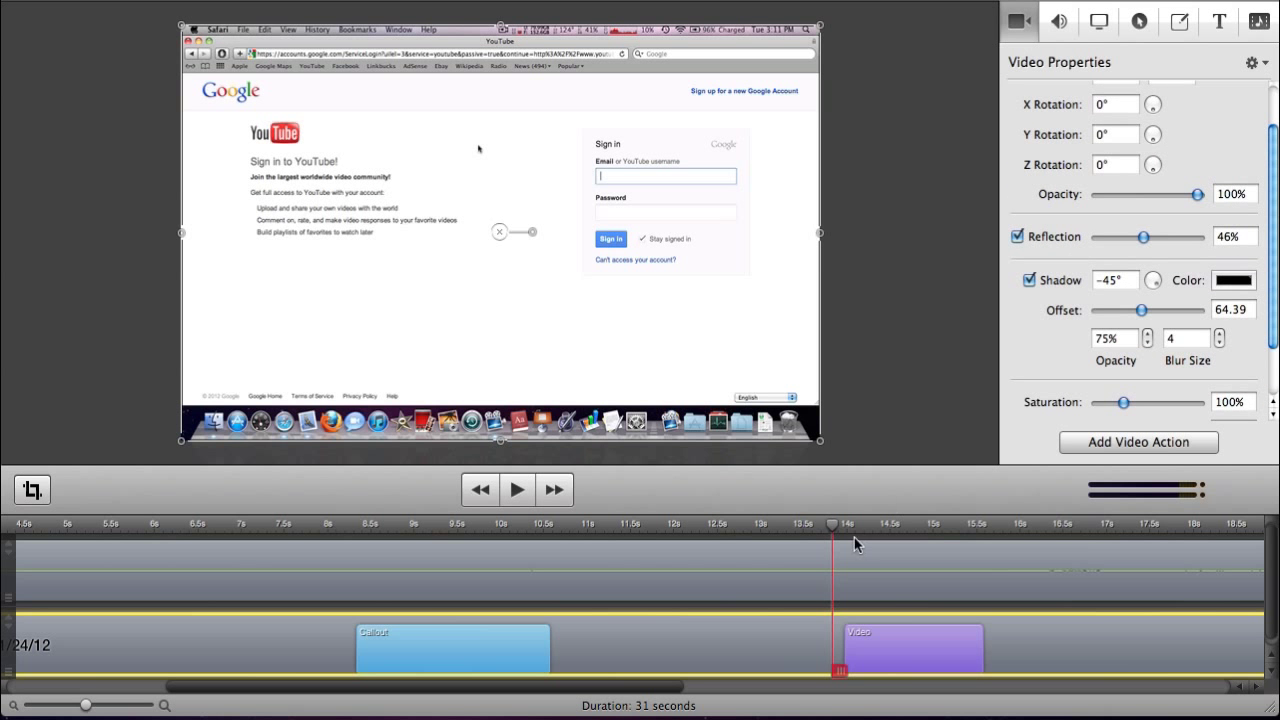
{"action": "left_click", "coordinate": [791, 527]}
{"action": "key", "text": "space"}
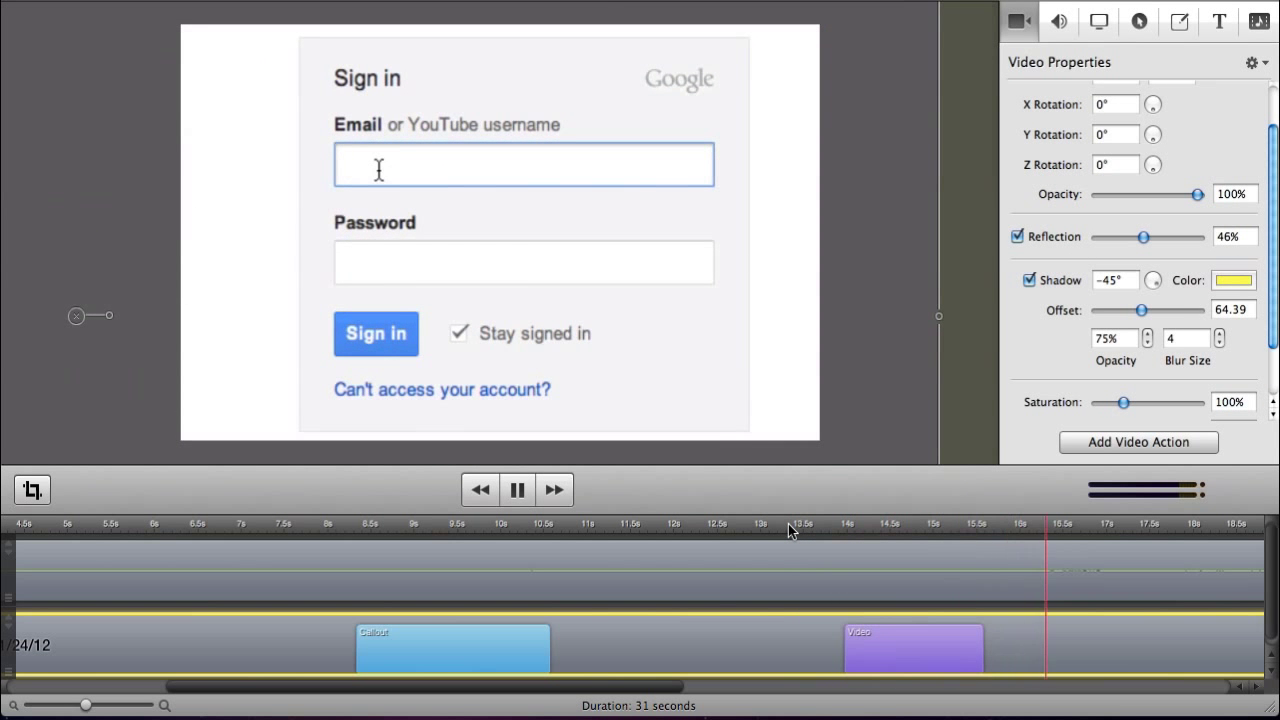
Step: Pause playback and scrub to about 20.6 seconds, just before the password is typed
{"action": "scroll", "coordinate": [789, 576], "scroll_direction": "right", "scroll_amount": 2}
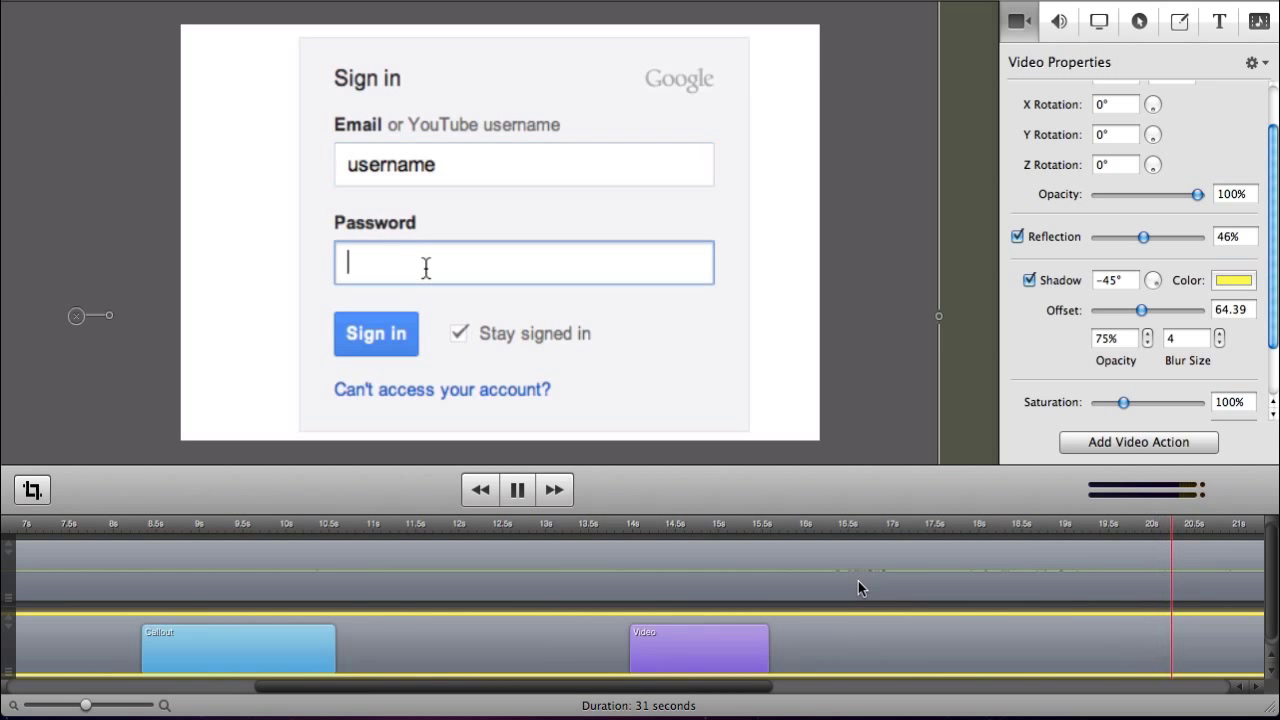
{"action": "key", "text": "space"}
{"action": "scroll", "coordinate": [1037, 590], "scroll_direction": "right", "scroll_amount": 3}
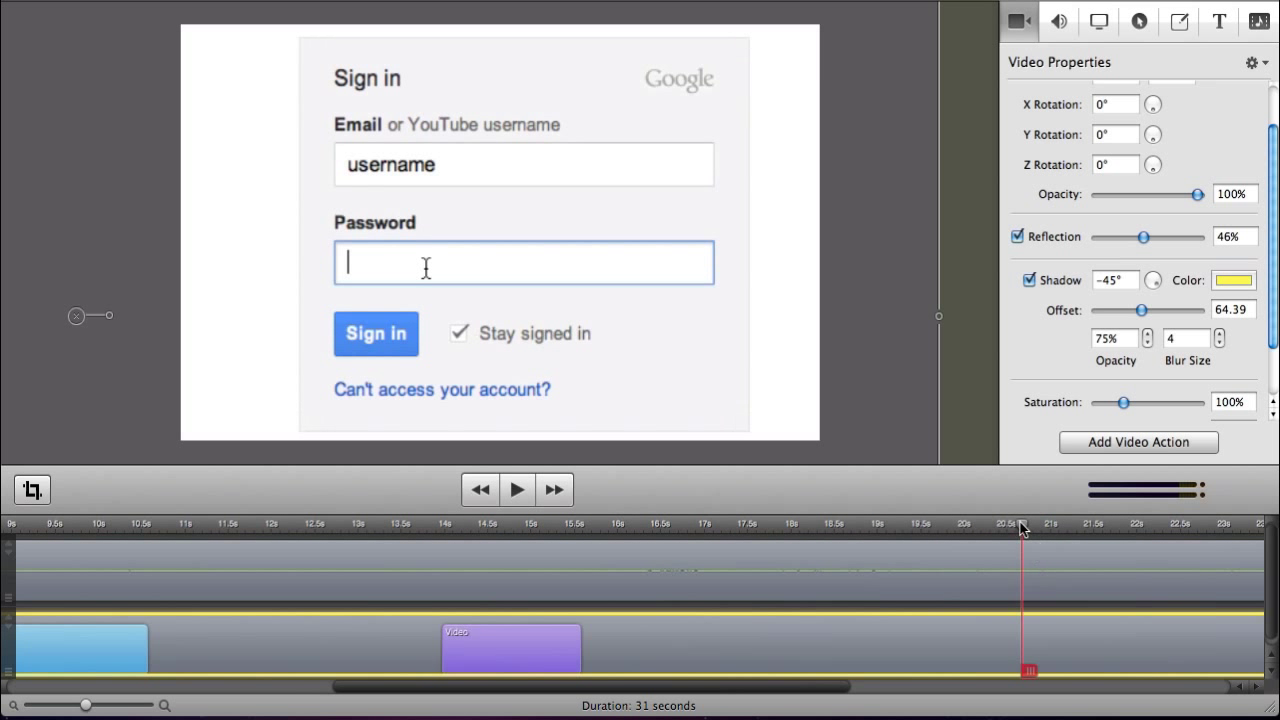
{"action": "mouse_move", "coordinate": [1020, 528]}
{"action": "left_mouse_down"}
{"action": "mouse_move", "coordinate": [1153, 530]}
{"action": "mouse_move", "coordinate": [1018, 548]}
{"action": "left_mouse_up"}
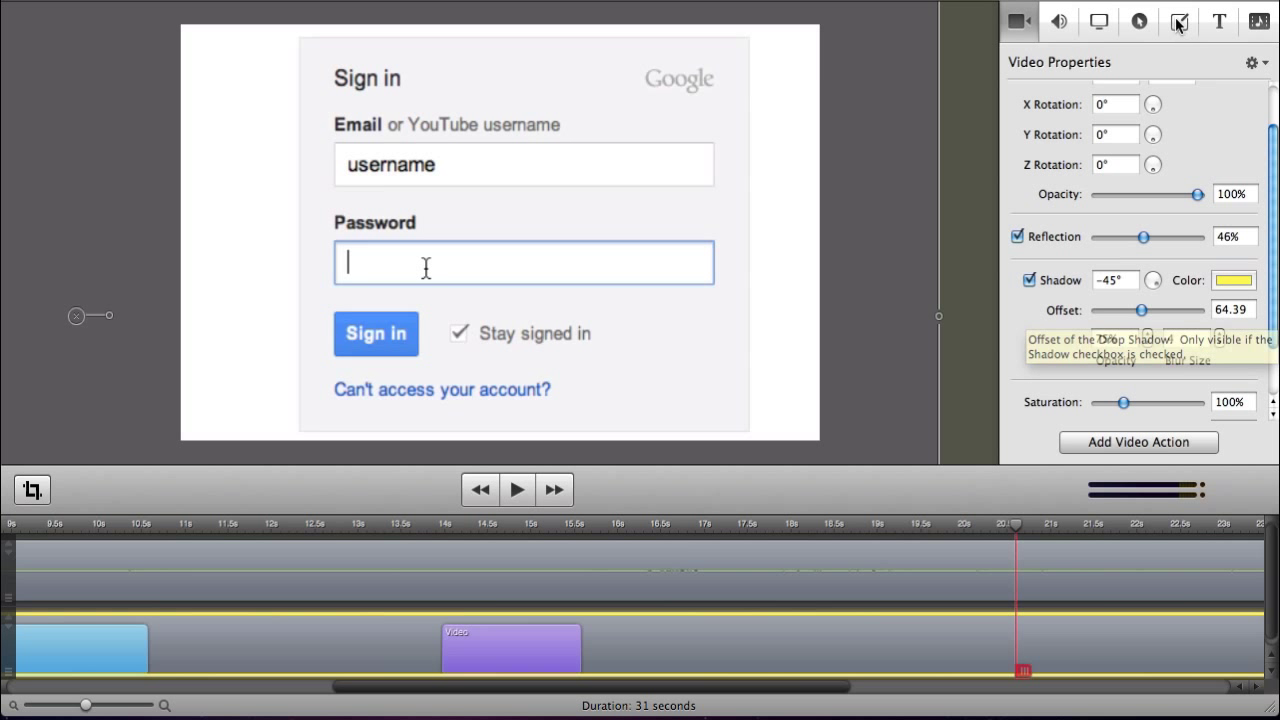
Step: Add a callout at about 20.6 seconds with its shadow off and Freehand highlighting
{"action": "left_click", "coordinate": [1139, 21]}
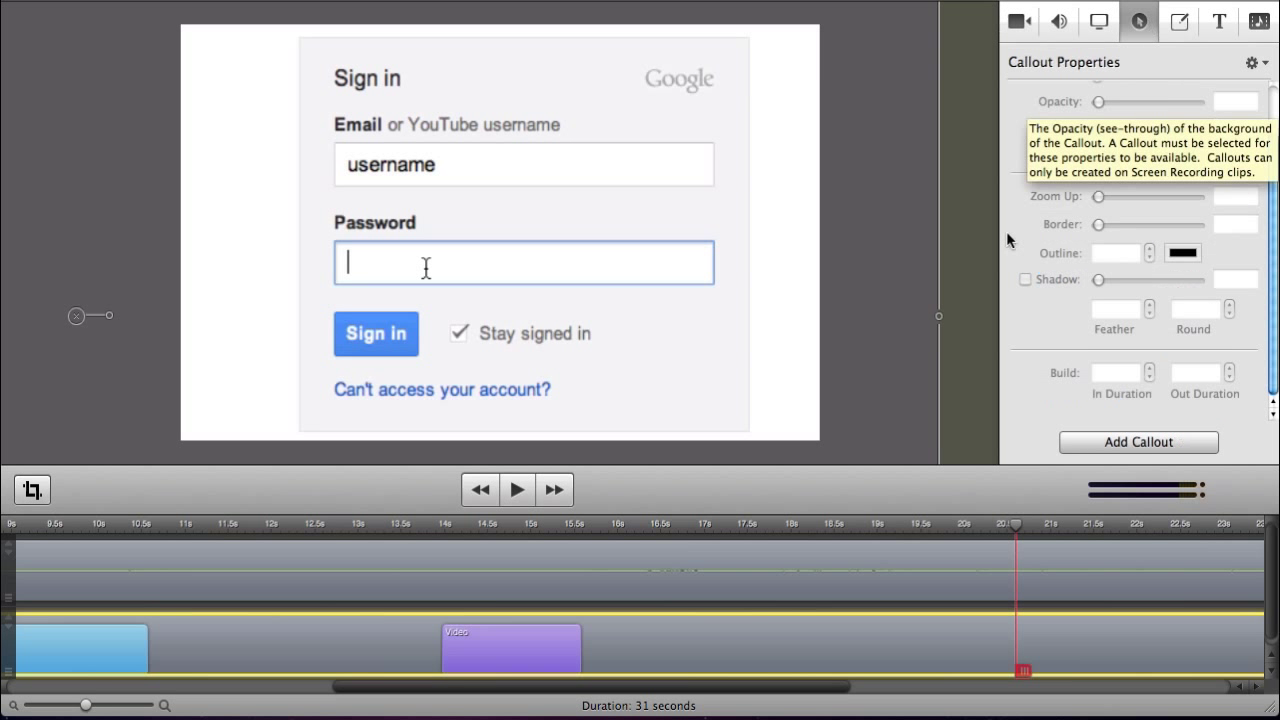
{"action": "left_click", "coordinate": [1179, 21]}
{"action": "left_click", "coordinate": [1139, 21]}
{"action": "scroll", "coordinate": [1052, 347], "scroll_direction": "up", "scroll_amount": 3}
{"action": "scroll", "coordinate": [1054, 347], "scroll_direction": "down", "scroll_amount": 3}
{"action": "scroll", "coordinate": [1054, 347], "scroll_direction": "up", "scroll_amount": 2}
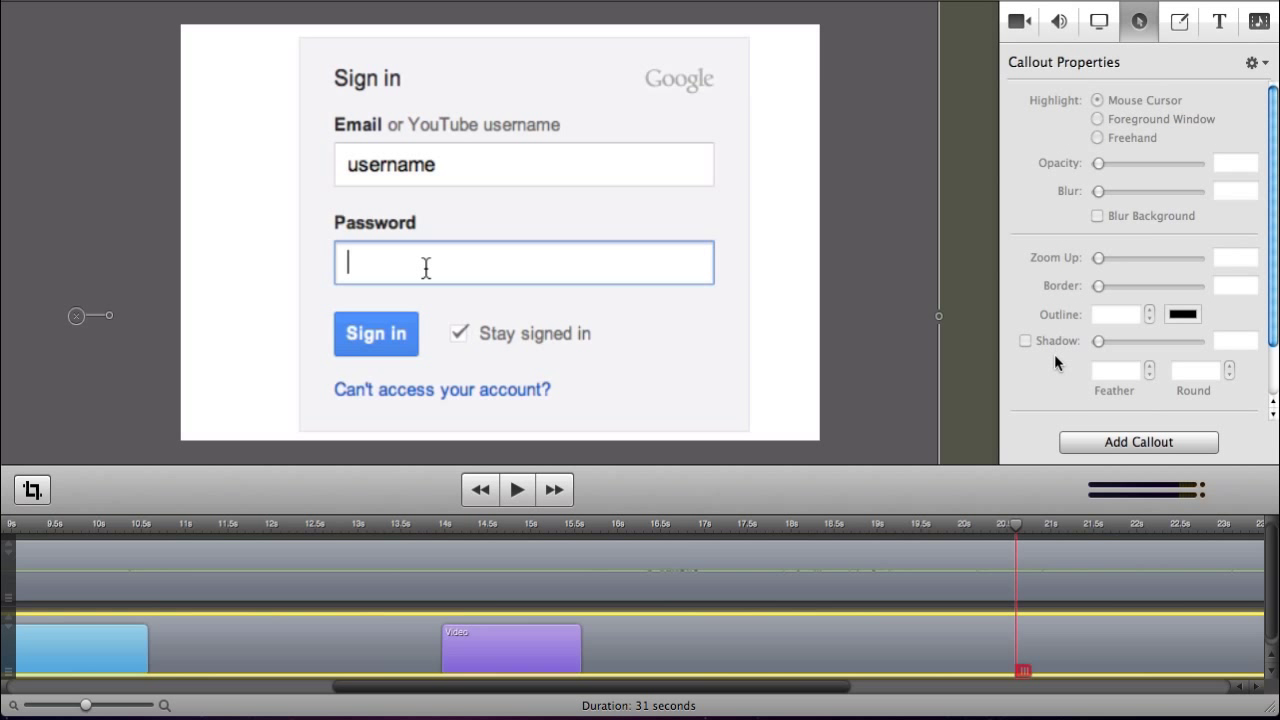
{"action": "left_click", "coordinate": [1112, 442]}
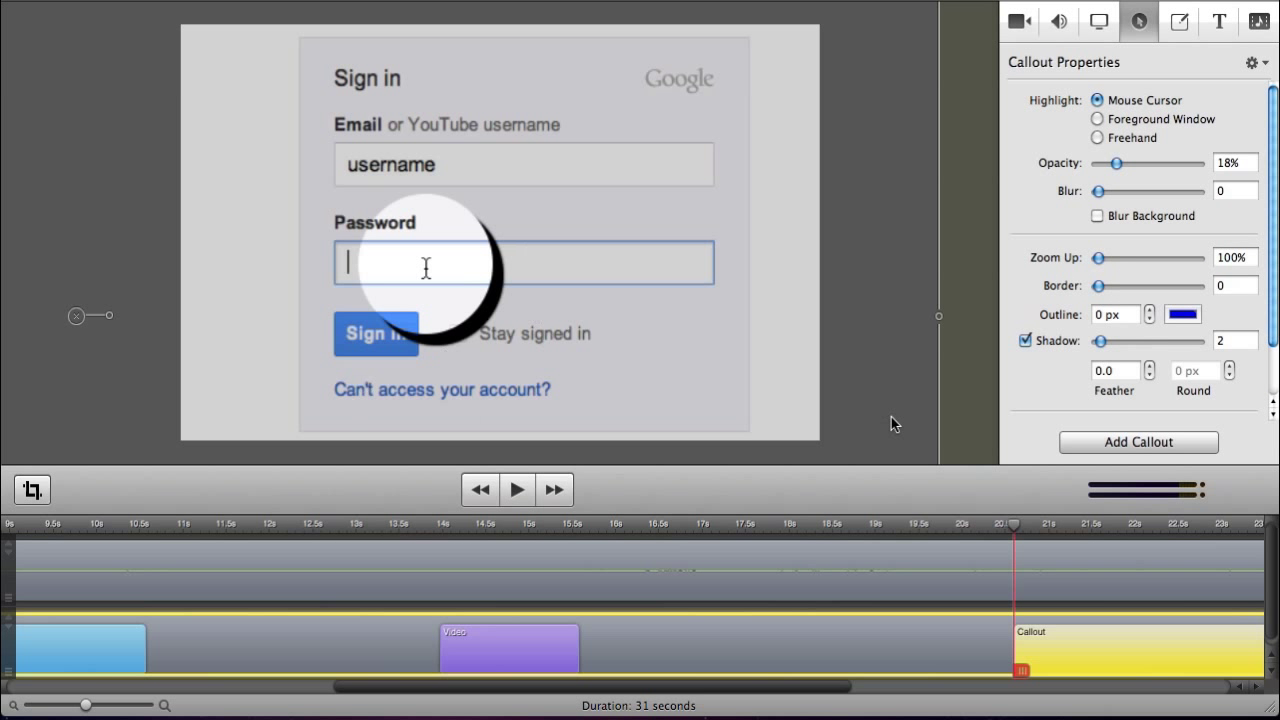
{"action": "left_click", "coordinate": [1025, 340]}
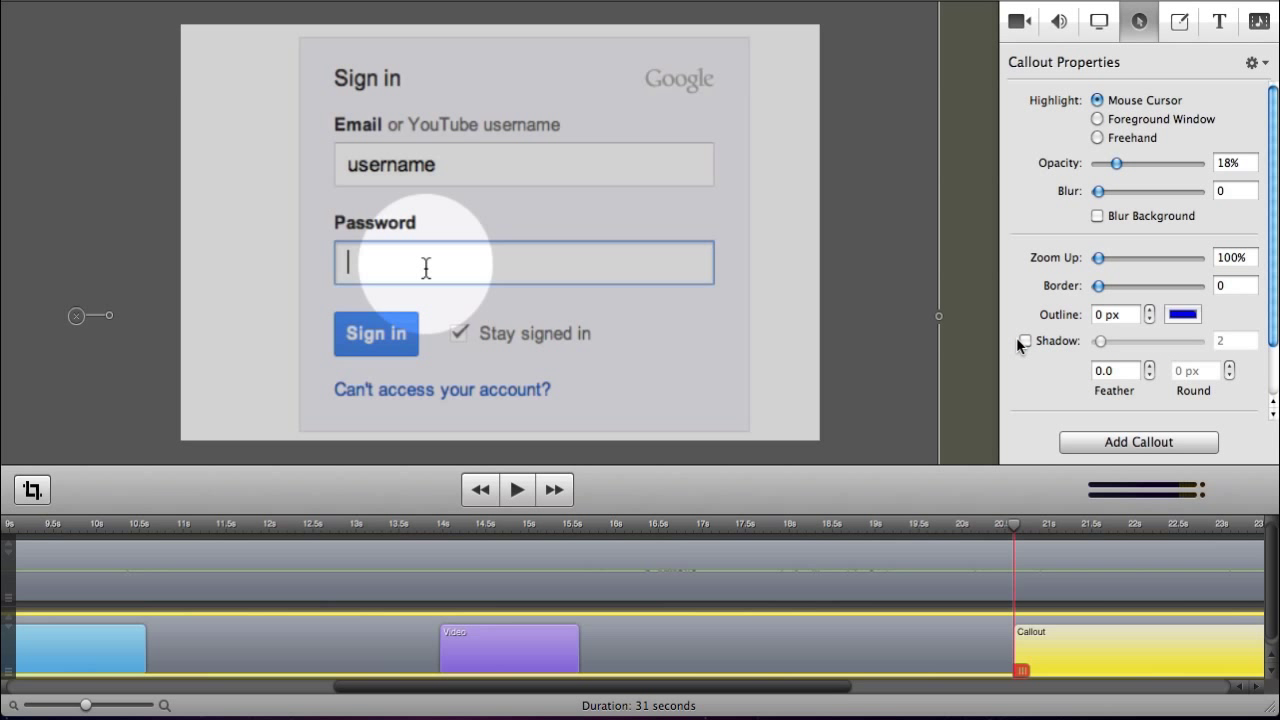
{"action": "left_click", "coordinate": [1097, 136]}
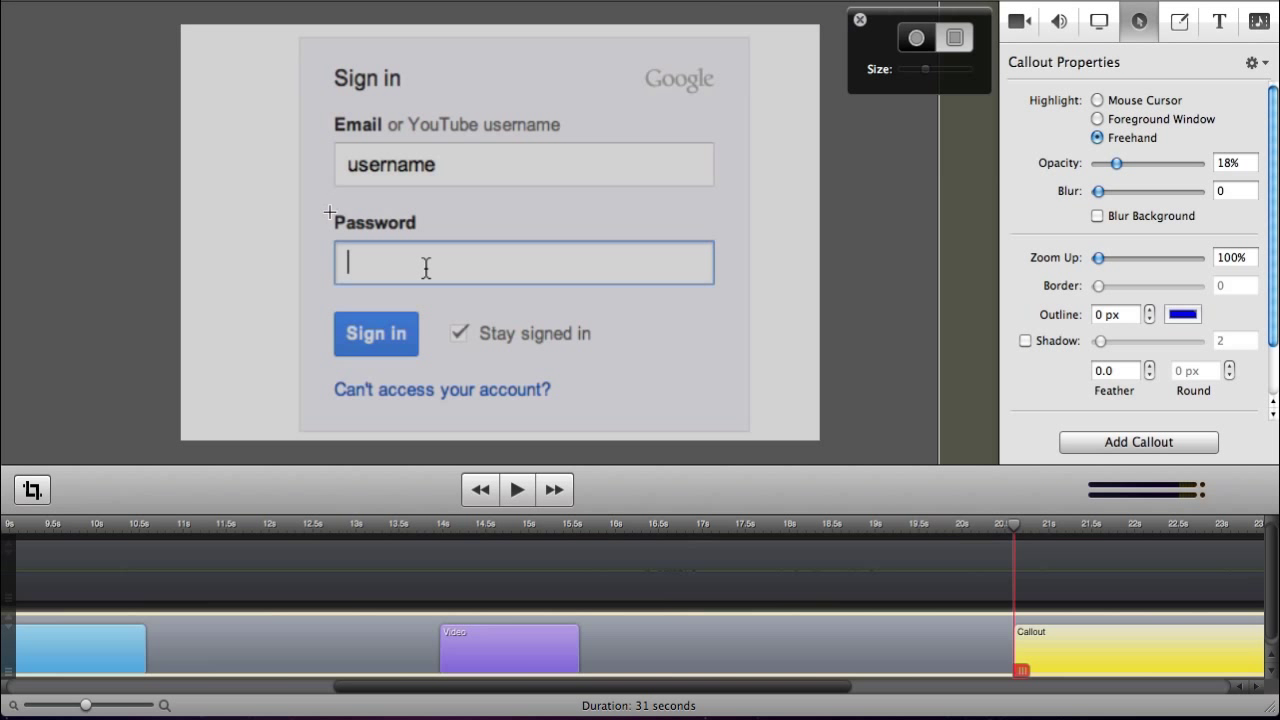
Step: Draw a freehand area over the password field, blur it at 7.2, and play back
{"action": "mouse_move", "coordinate": [324, 232]}
{"action": "left_mouse_down"}
{"action": "mouse_move", "coordinate": [370, 262]}
{"action": "mouse_move", "coordinate": [726, 306]}
{"action": "mouse_move", "coordinate": [720, 291]}
{"action": "left_mouse_up"}
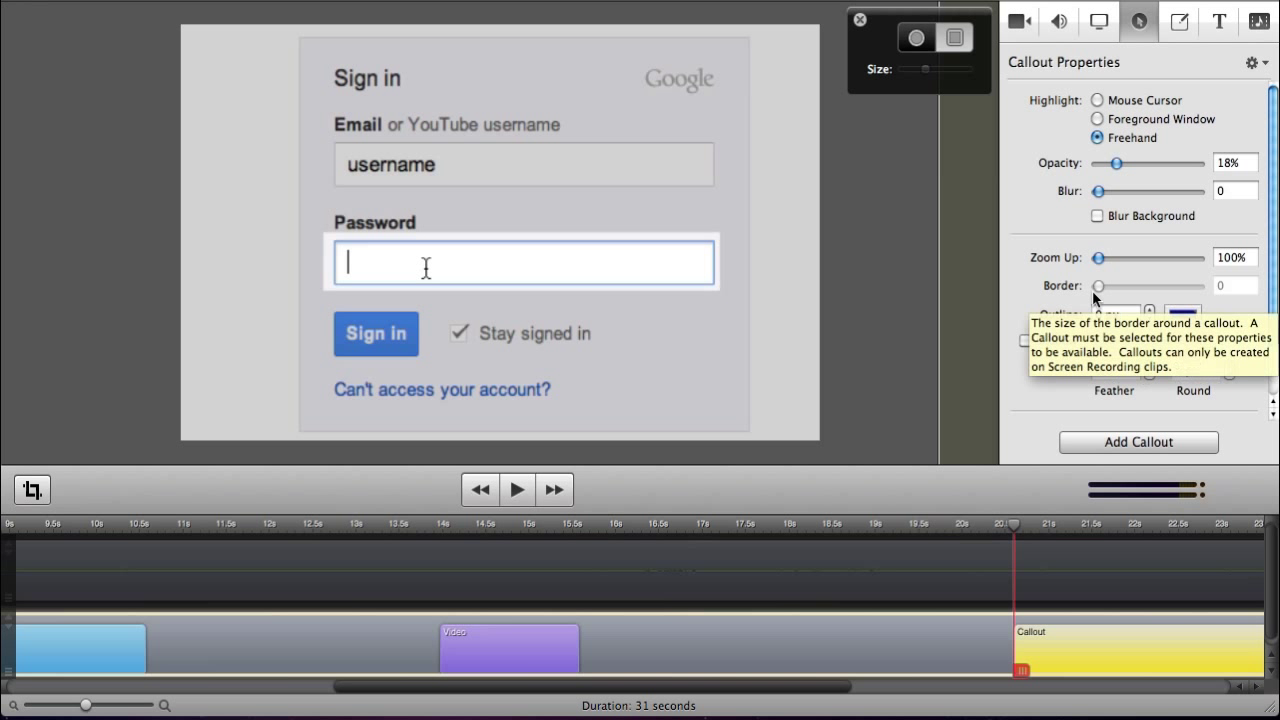
{"action": "left_click_drag", "start_coordinate": [1099, 192], "coordinate": [1143, 208]}
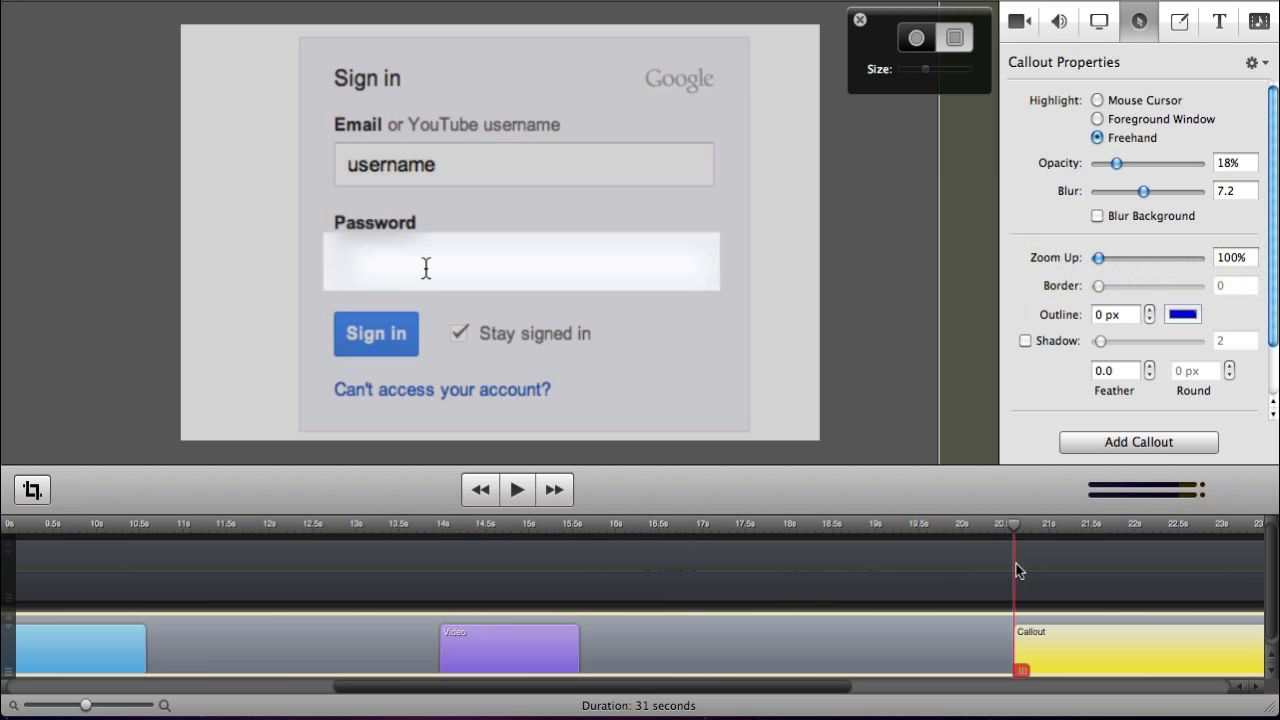
{"action": "left_click", "coordinate": [1040, 528]}
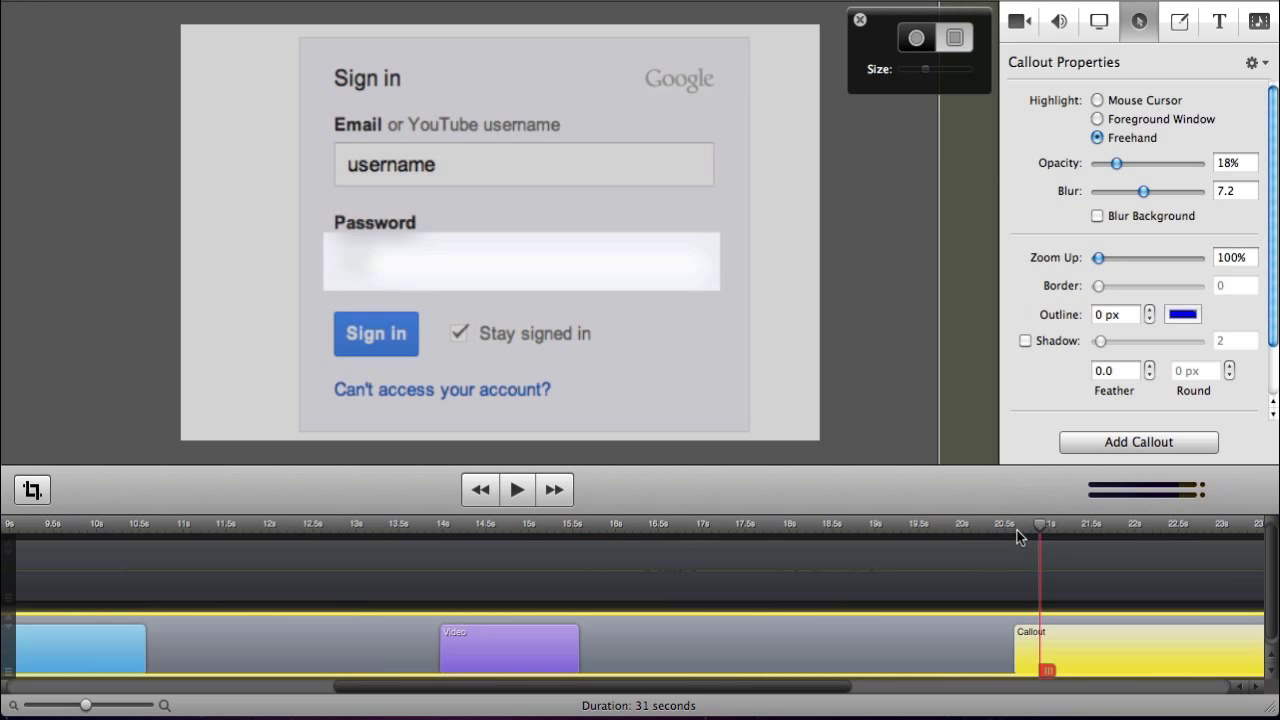
{"action": "key", "text": "space"}
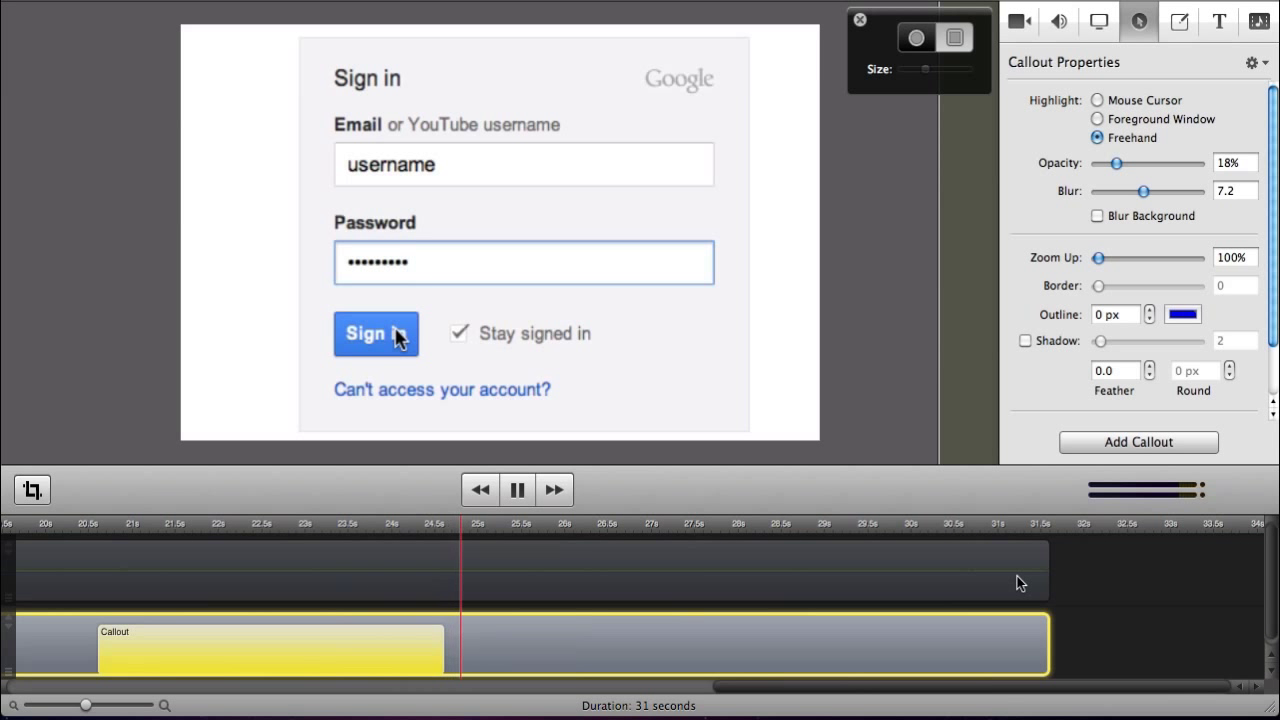
Step: Stop playback and check the frames just after the freehand callout ends
{"action": "key", "text": "space"}
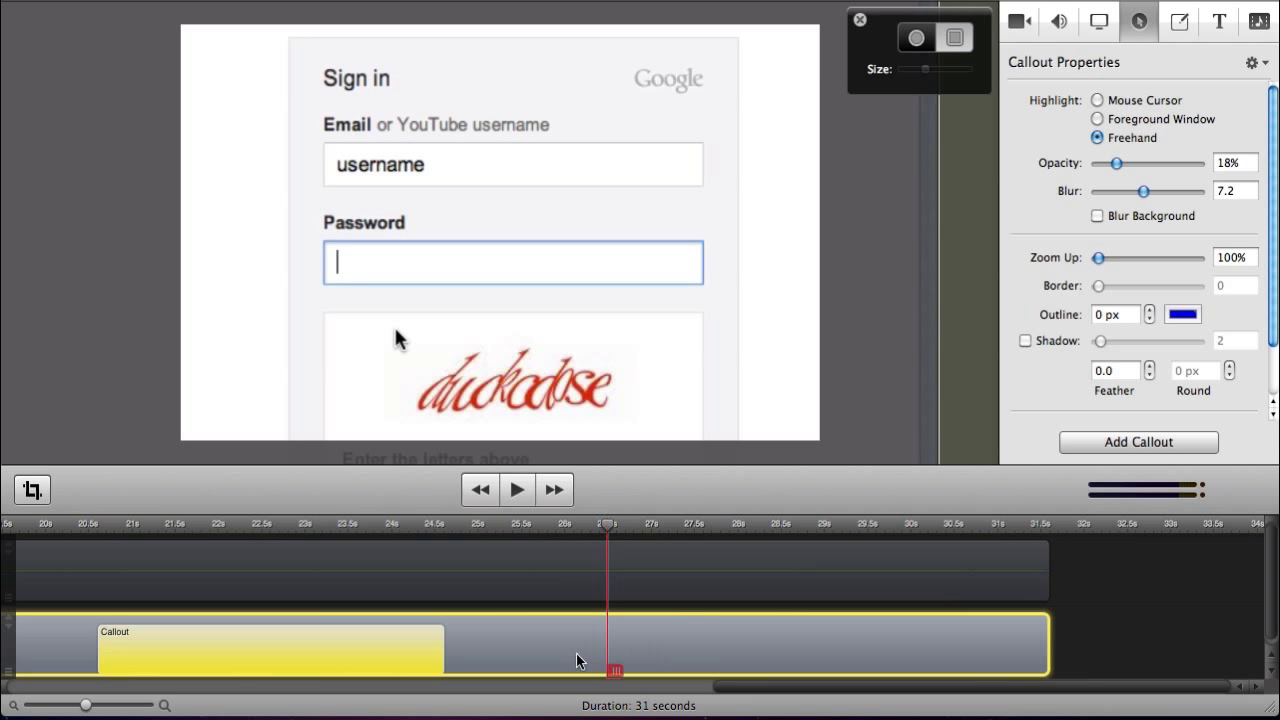
{"action": "left_click", "coordinate": [515, 527]}
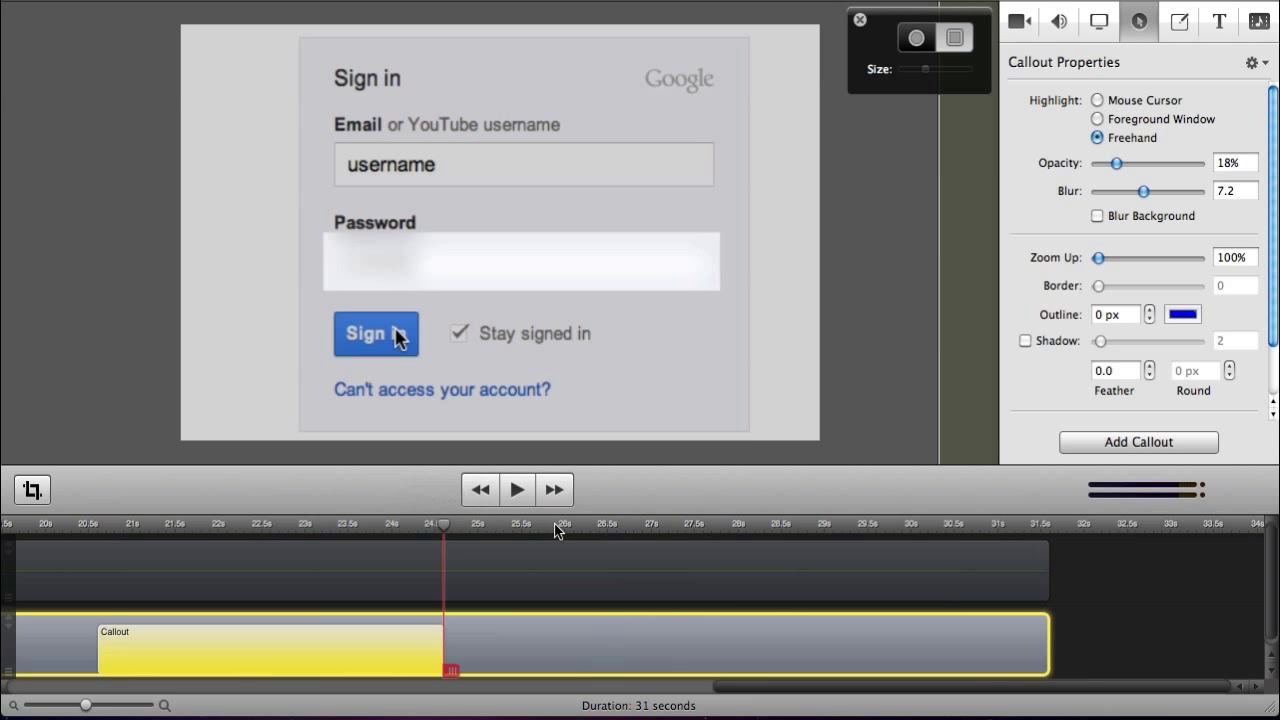
{"action": "left_click", "coordinate": [540, 651]}
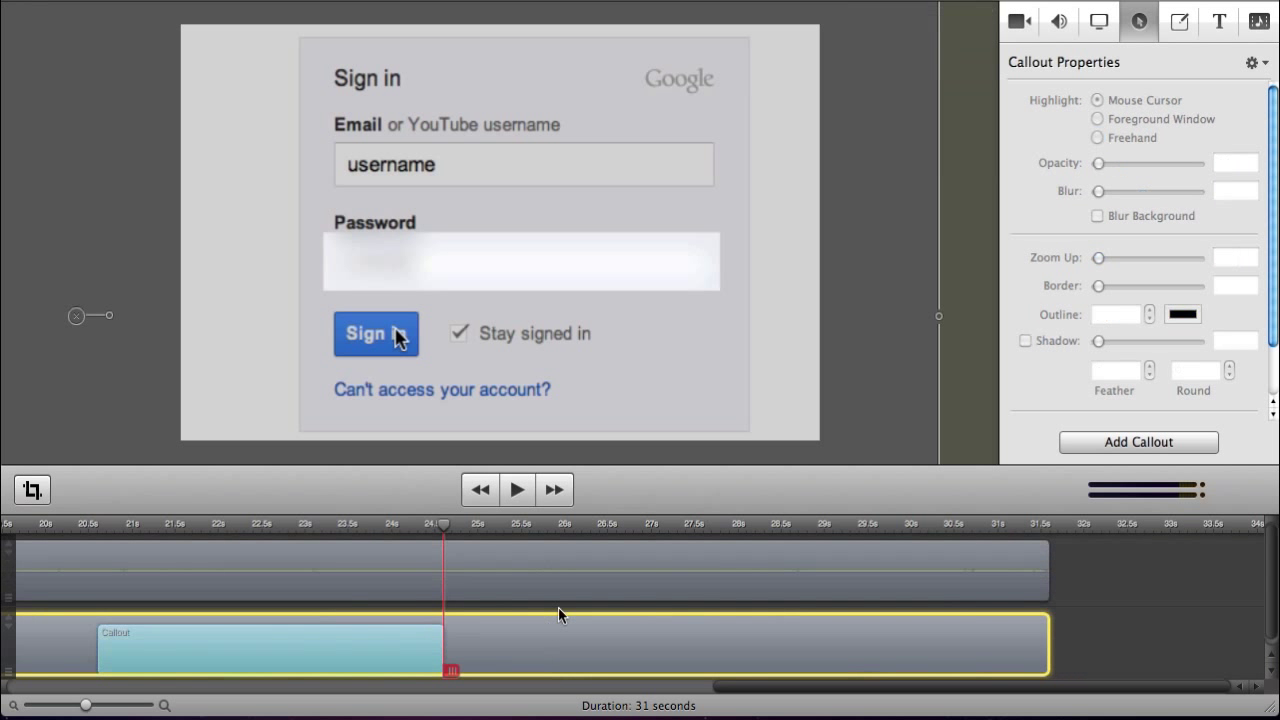
{"action": "left_click_drag", "start_coordinate": [514, 524], "coordinate": [569, 530]}
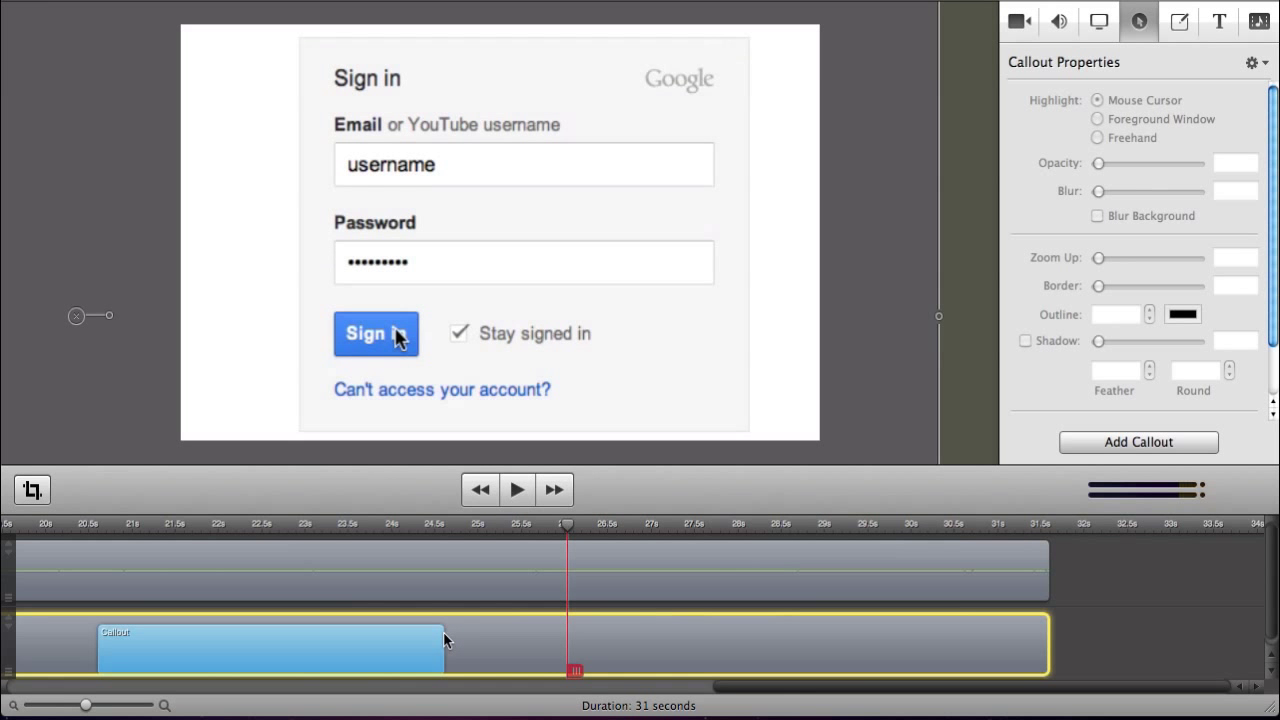
Step: Lengthen the freehand callout to about 26 seconds and preview around its end
{"action": "left_click", "coordinate": [443, 632]}
{"action": "left_click_drag", "start_coordinate": [443, 640], "coordinate": [569, 639]}
{"action": "left_click", "coordinate": [576, 533]}
{"action": "key", "text": "space"}
{"action": "key", "text": "space"}
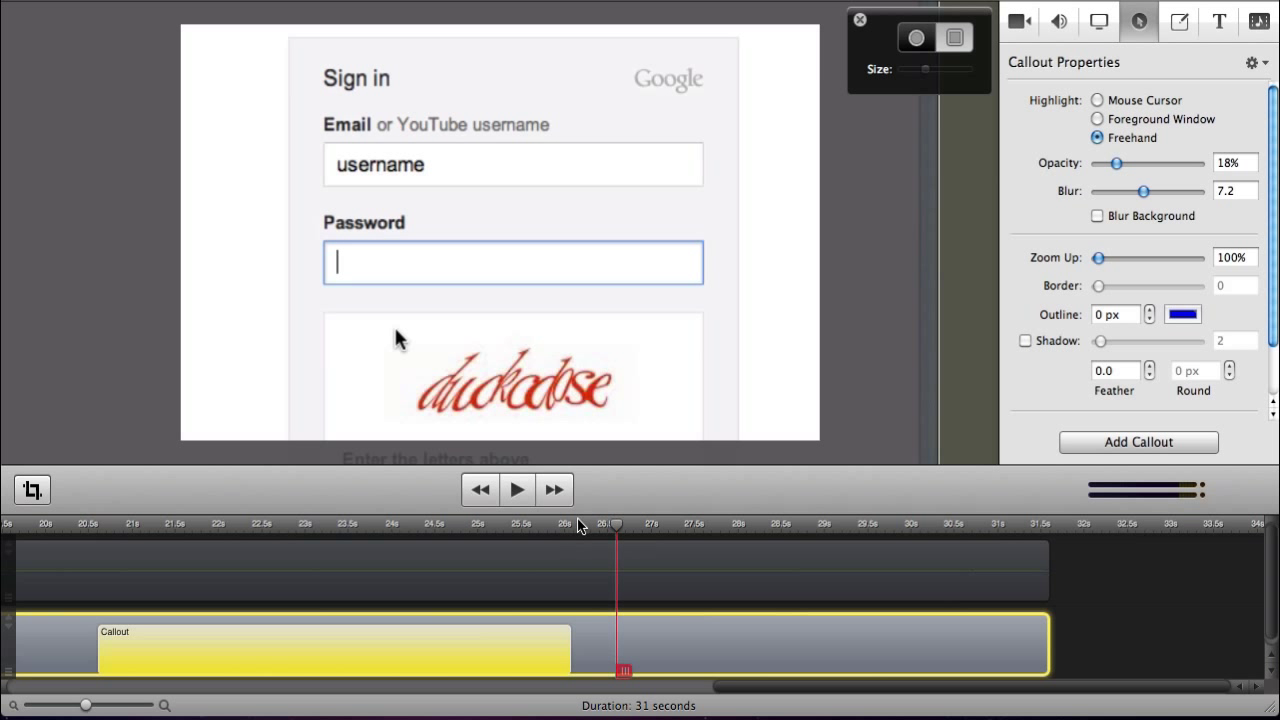
Step: Step frame by frame near 26 seconds and fine-tune the callout's end to about 26.2 seconds
{"action": "left_click", "coordinate": [578, 527]}
{"action": "left_click", "coordinate": [583, 563]}
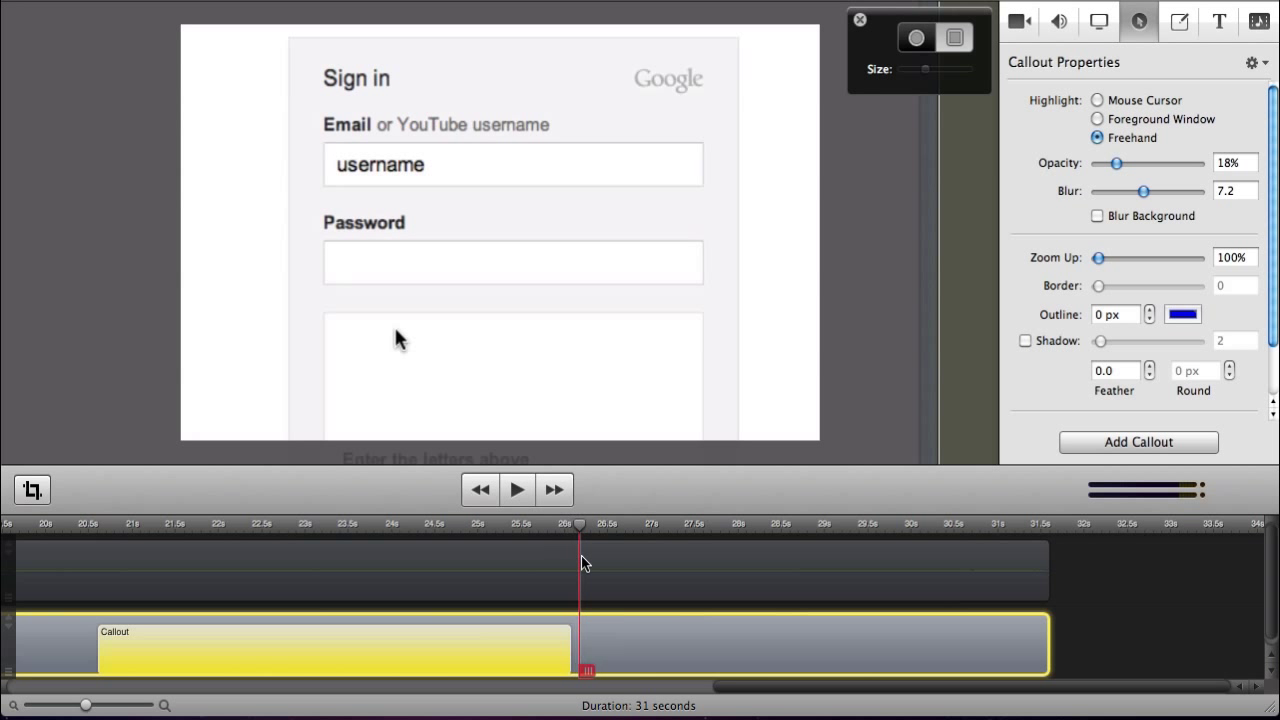
{"action": "key", "text": "Left"}
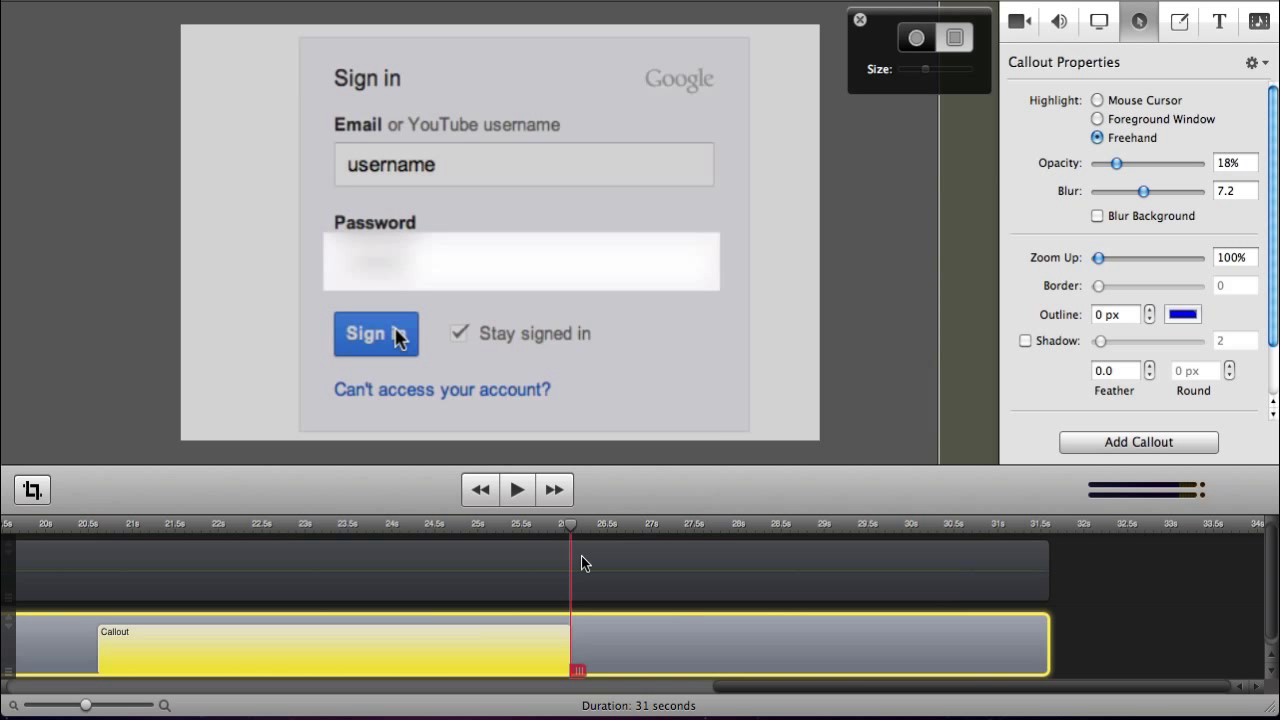
{"action": "key", "text": "Right"}
{"action": "key", "text": "Left"}
{"action": "key", "text": "Right"}
{"action": "key", "text": "Left"}
{"action": "key", "text": "Right"}
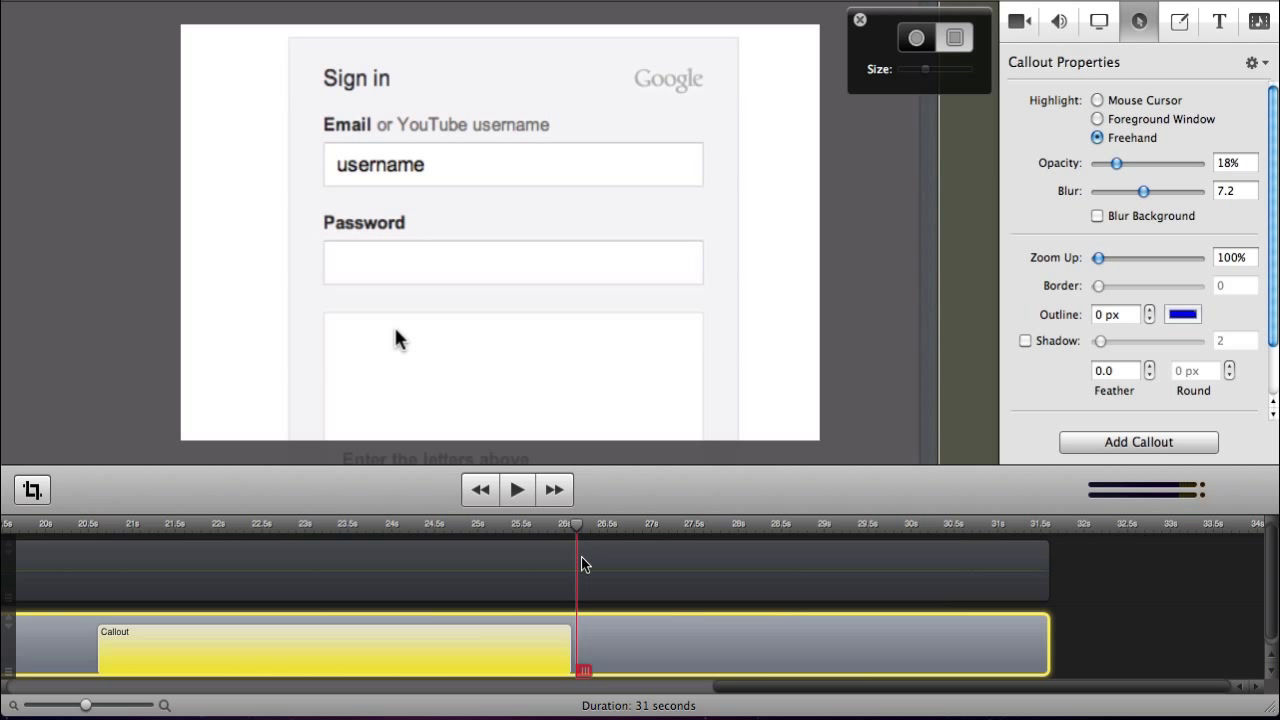
{"action": "left_click_drag", "start_coordinate": [574, 641], "coordinate": [586, 641]}
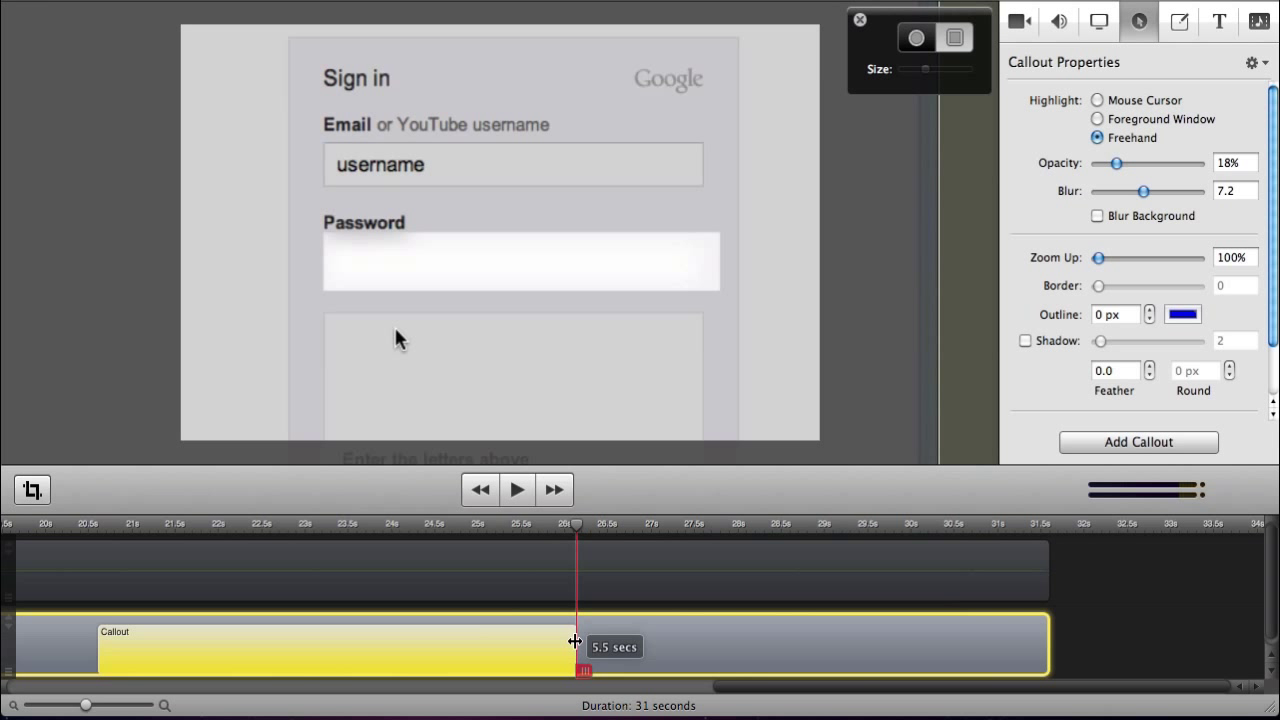
{"action": "scroll", "coordinate": [598, 533], "scroll_direction": "left", "scroll_amount": 10}
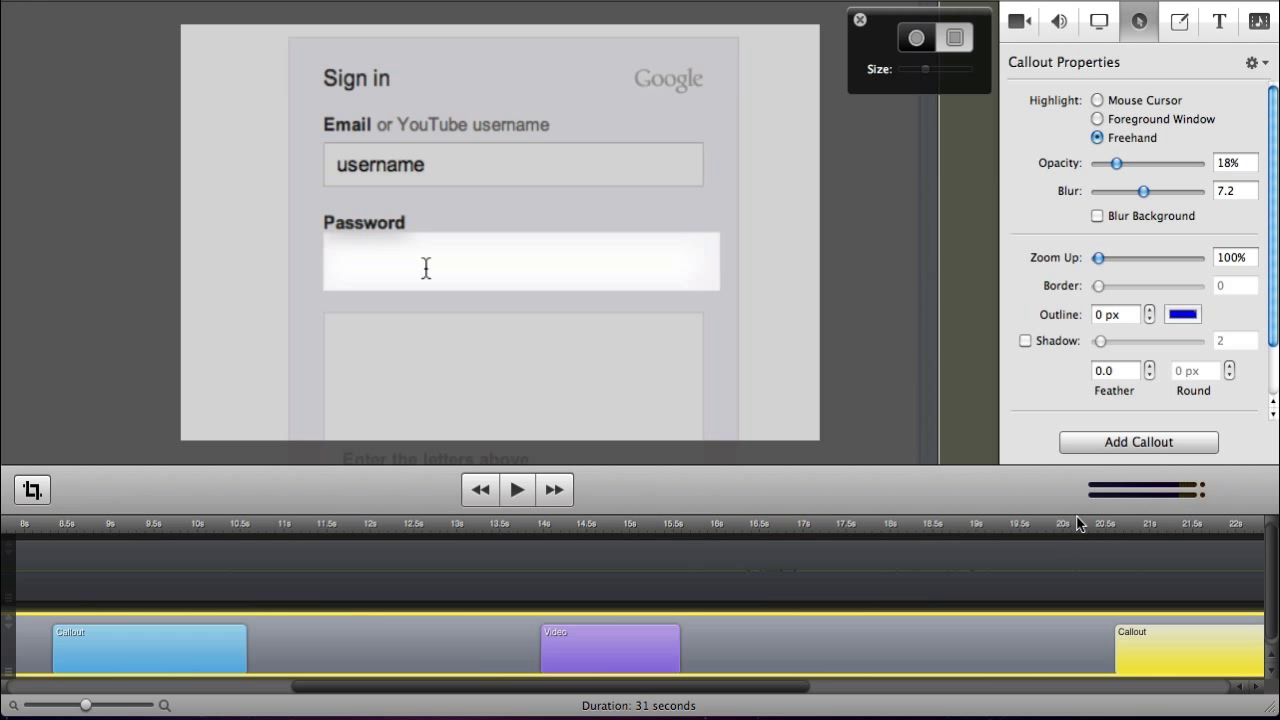
Step: Play back from about 20.5 seconds to confirm the password field stays blurred
{"action": "left_click", "coordinate": [1112, 523]}
{"action": "key", "text": "space"}
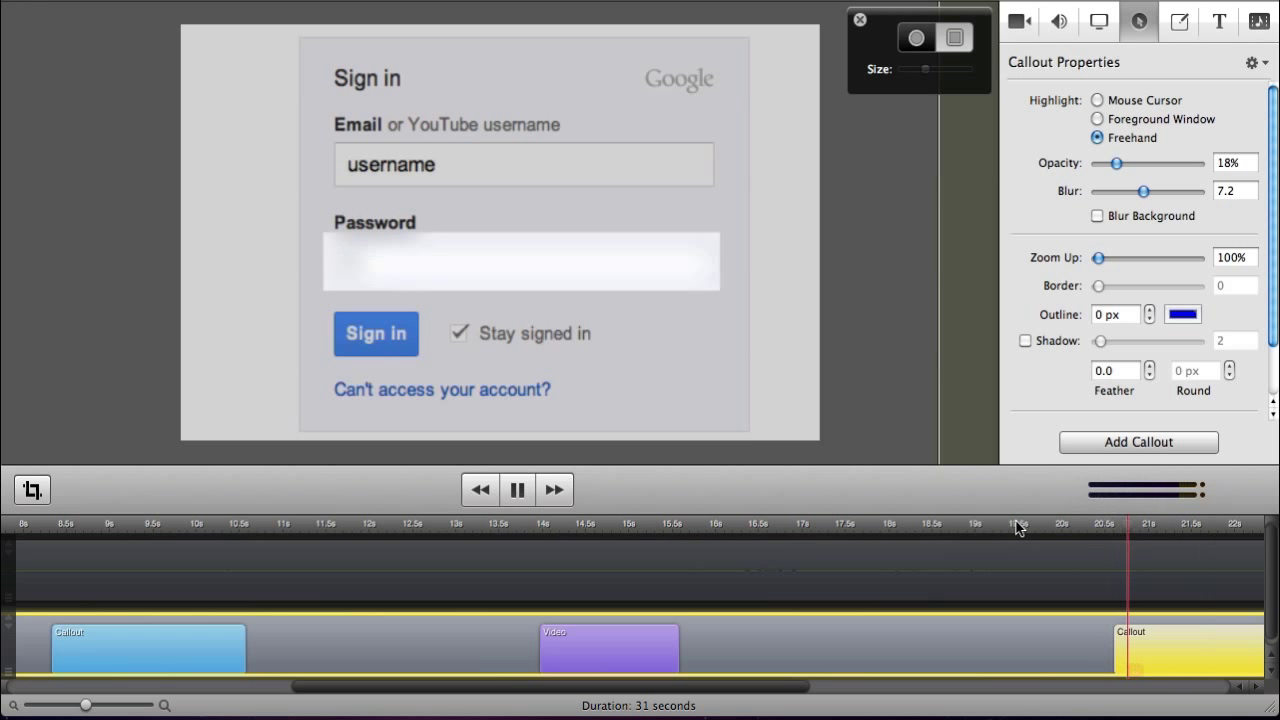
{"action": "left_click", "coordinate": [965, 577]}
{"action": "left_click", "coordinate": [1129, 638]}
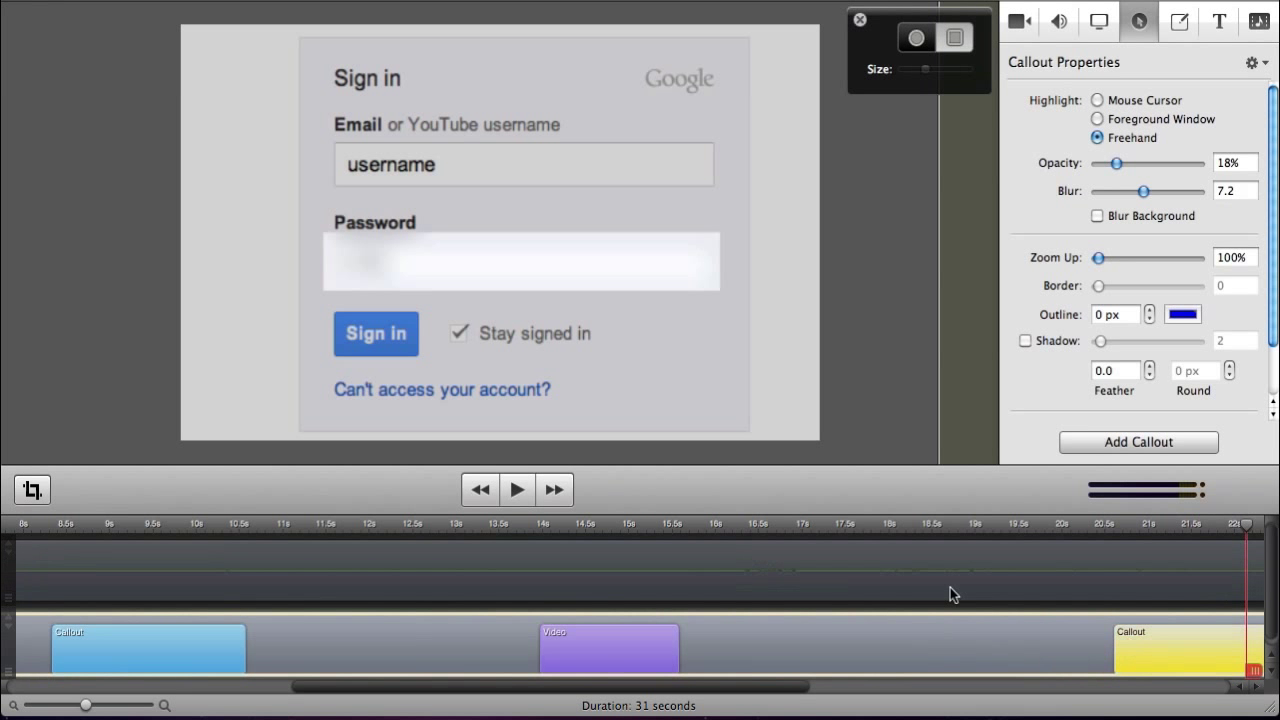
{"action": "key", "text": "Up"}
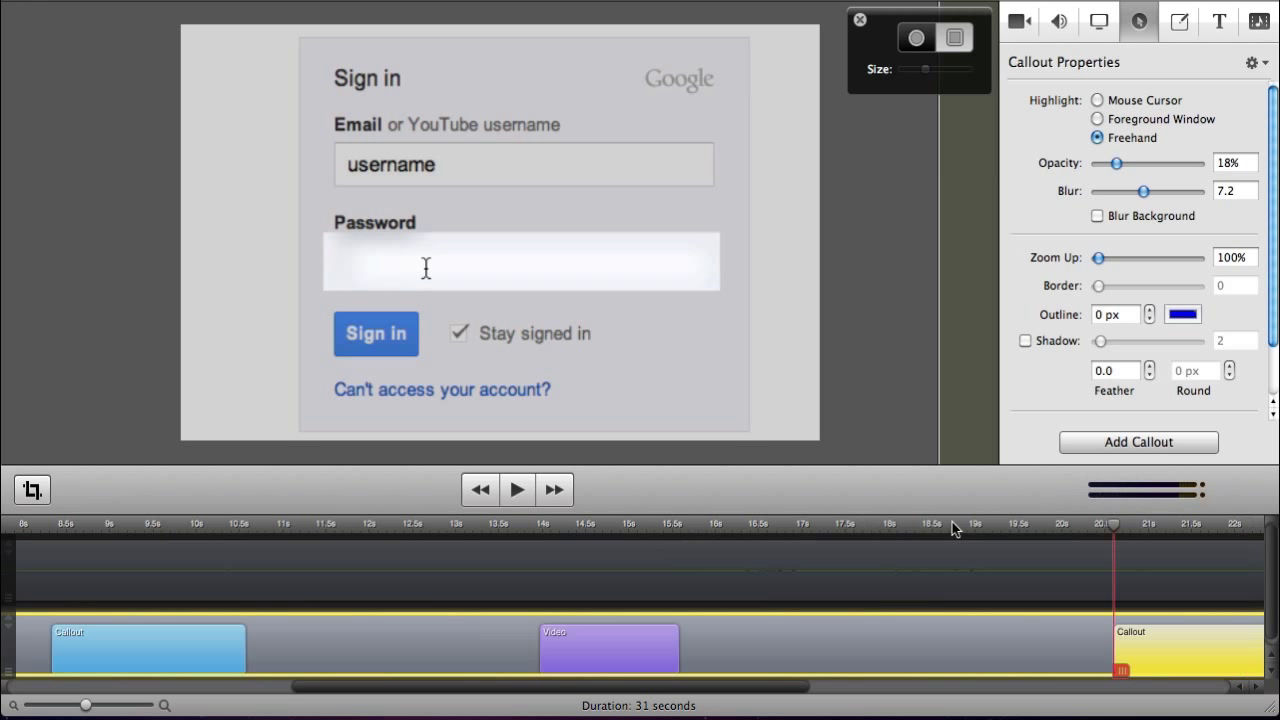
{"action": "key", "text": "space"}
{"action": "left_click", "coordinate": [1022, 562]}
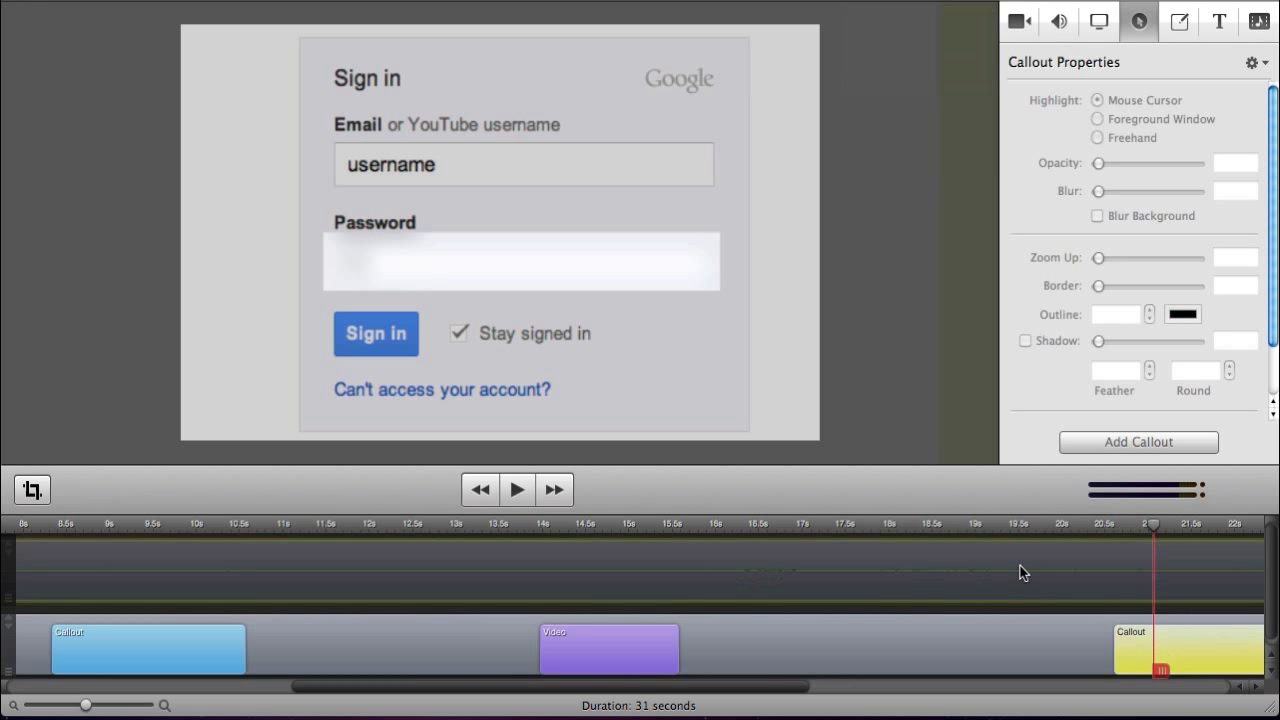
{"action": "left_click", "coordinate": [1099, 527]}
{"action": "key", "text": "space"}
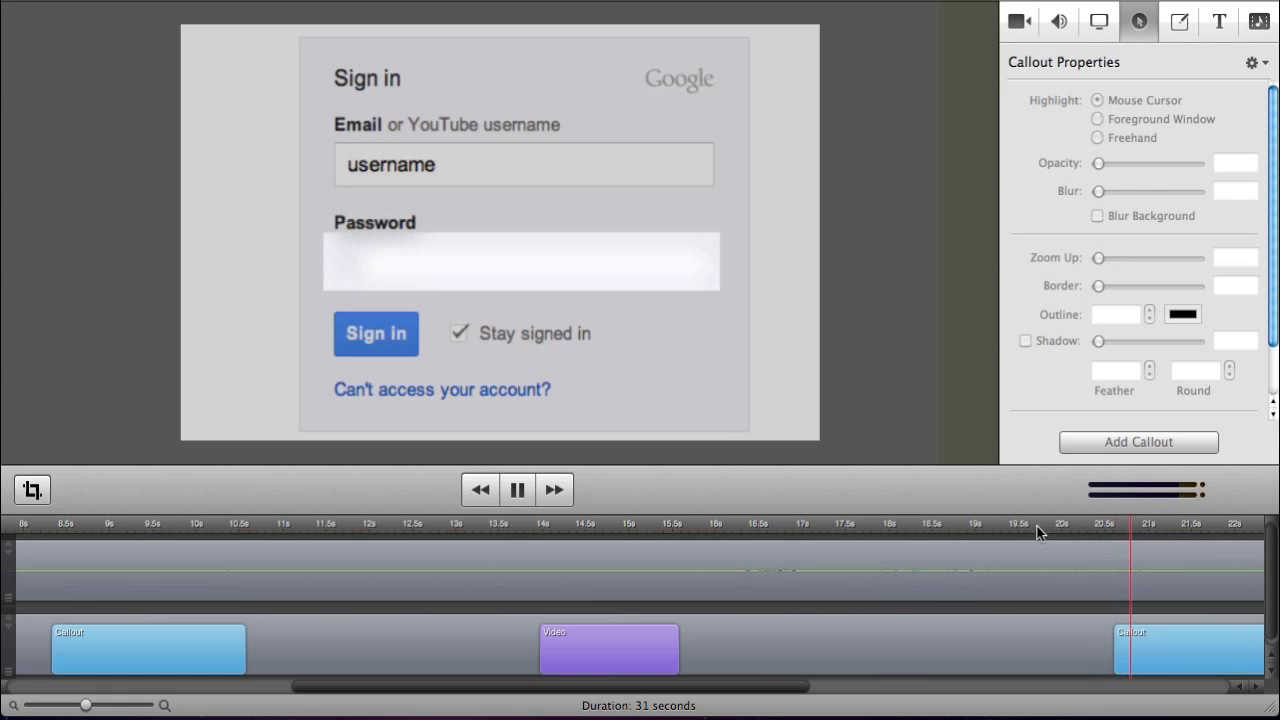
{"action": "key", "text": "space"}
{"action": "scroll", "coordinate": [1038, 531], "scroll_direction": "right", "scroll_amount": 5}
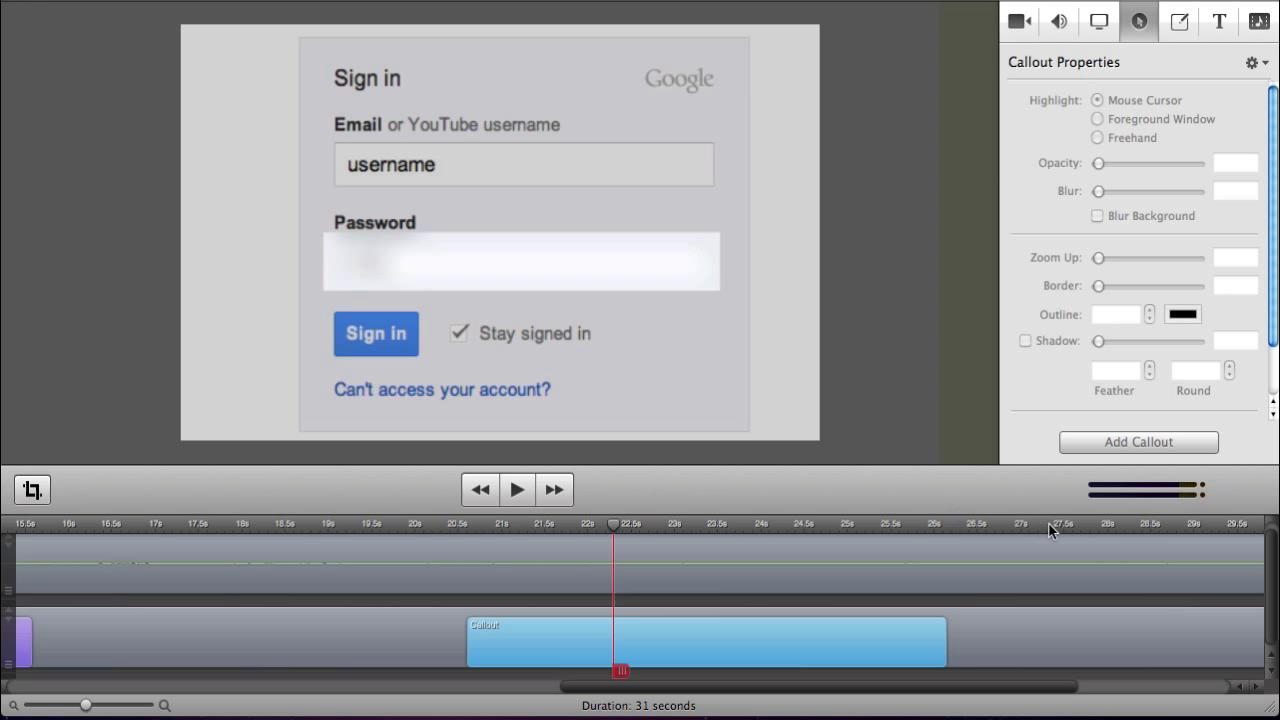
Step: Add a video action to the screen recording clip at about 27.5 seconds
{"action": "left_click", "coordinate": [1085, 527]}
{"action": "left_click", "coordinate": [1077, 612]}
{"action": "left_click", "coordinate": [1019, 21]}
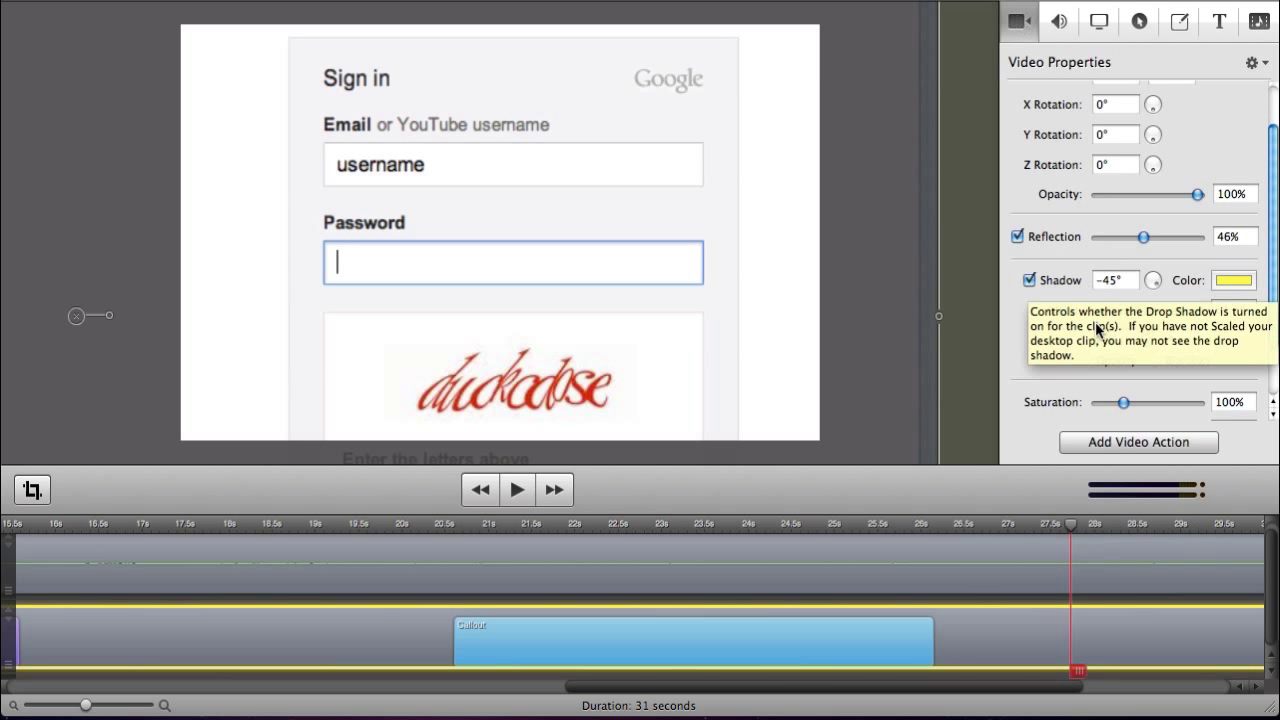
{"action": "left_click", "coordinate": [1097, 442]}
Step: Set the recording to 100% scale at position 0, 0 with shadow off, then preview the zoom-out
{"action": "scroll", "coordinate": [1090, 256], "scroll_direction": "up", "scroll_amount": 3}
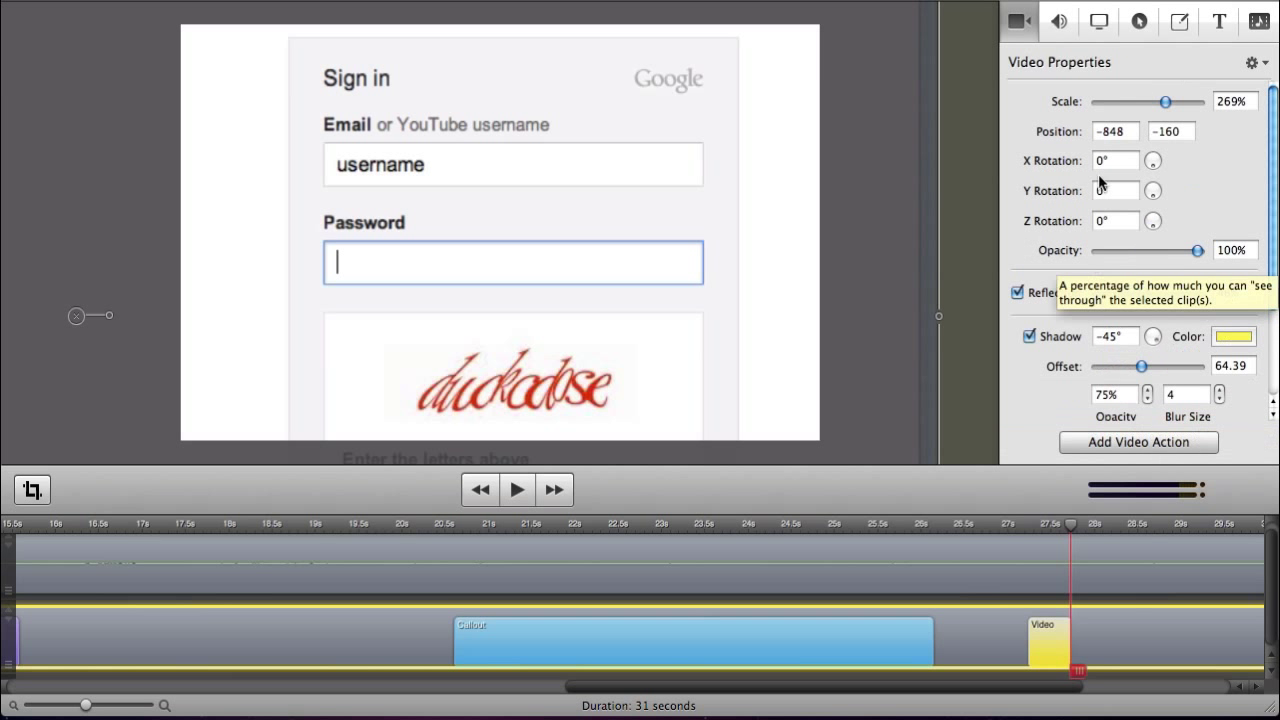
{"action": "left_click", "coordinate": [1230, 102]}
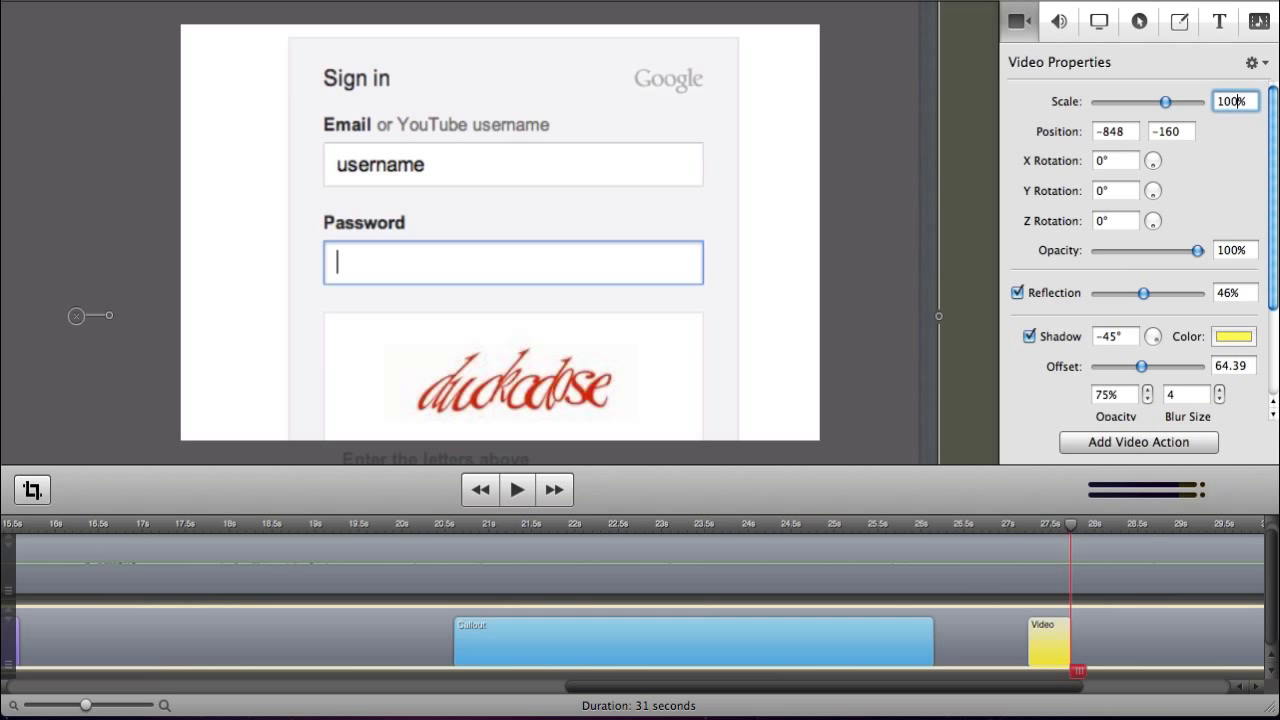
{"action": "type", "text": "100"}
{"action": "key", "text": "Return"}
{"action": "left_click_drag", "start_coordinate": [400, 250], "coordinate": [765, 171]}
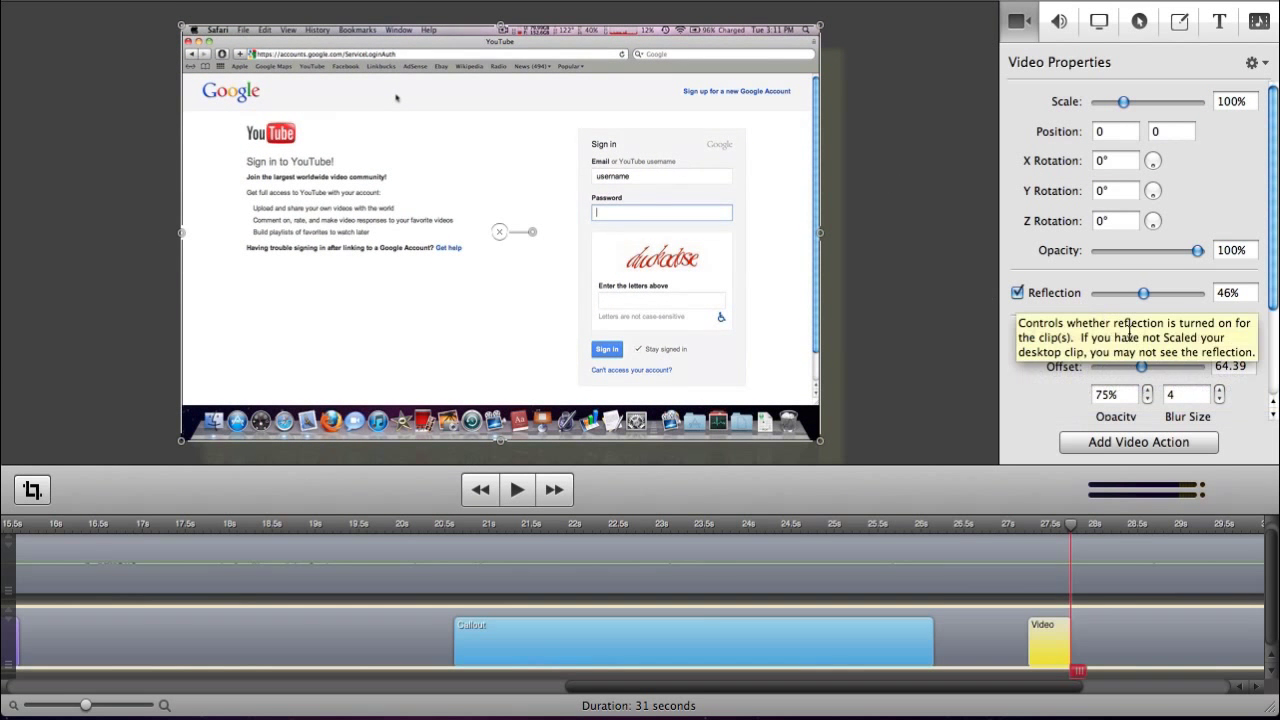
{"action": "left_click", "coordinate": [1029, 336]}
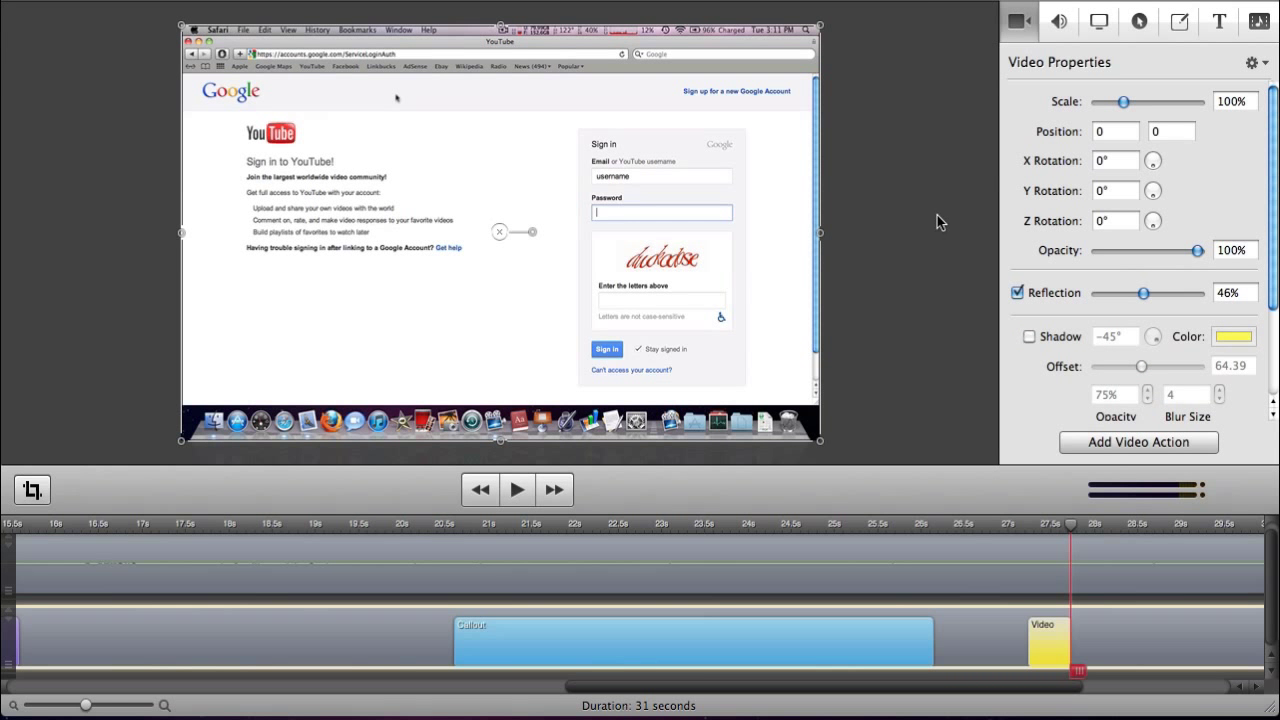
{"action": "key", "text": "space"}
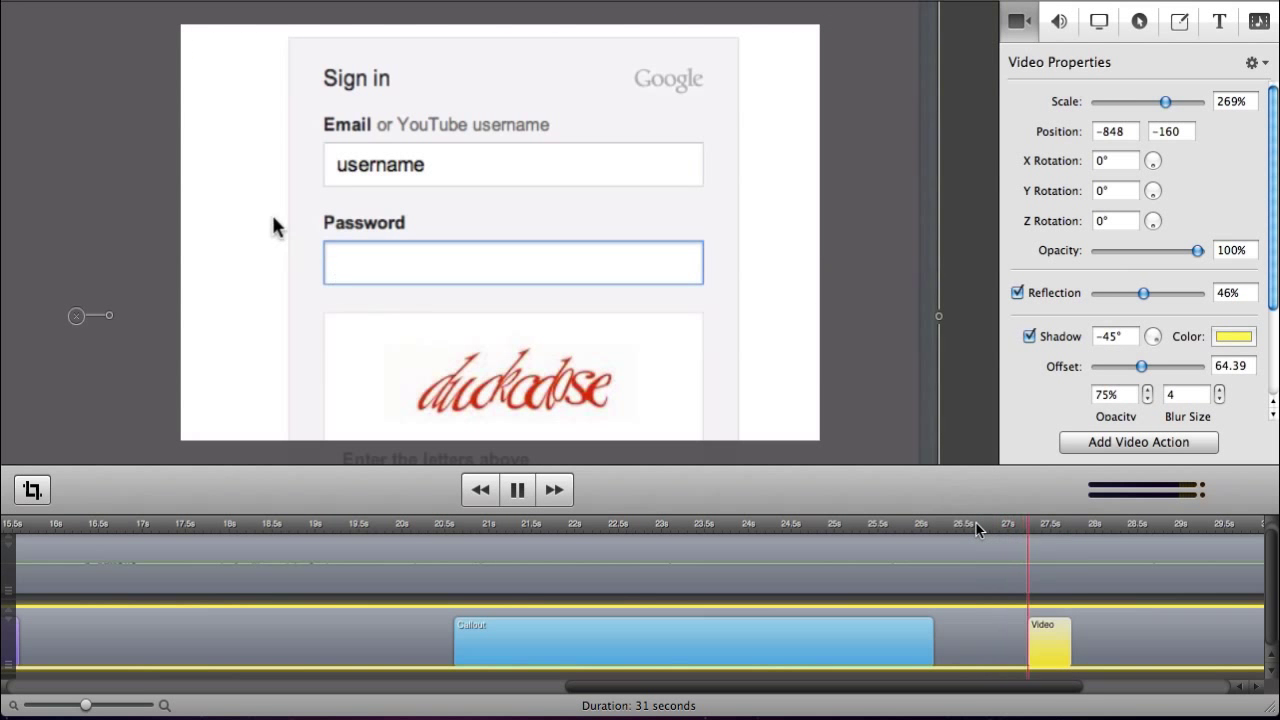
{"action": "key", "text": "space"}
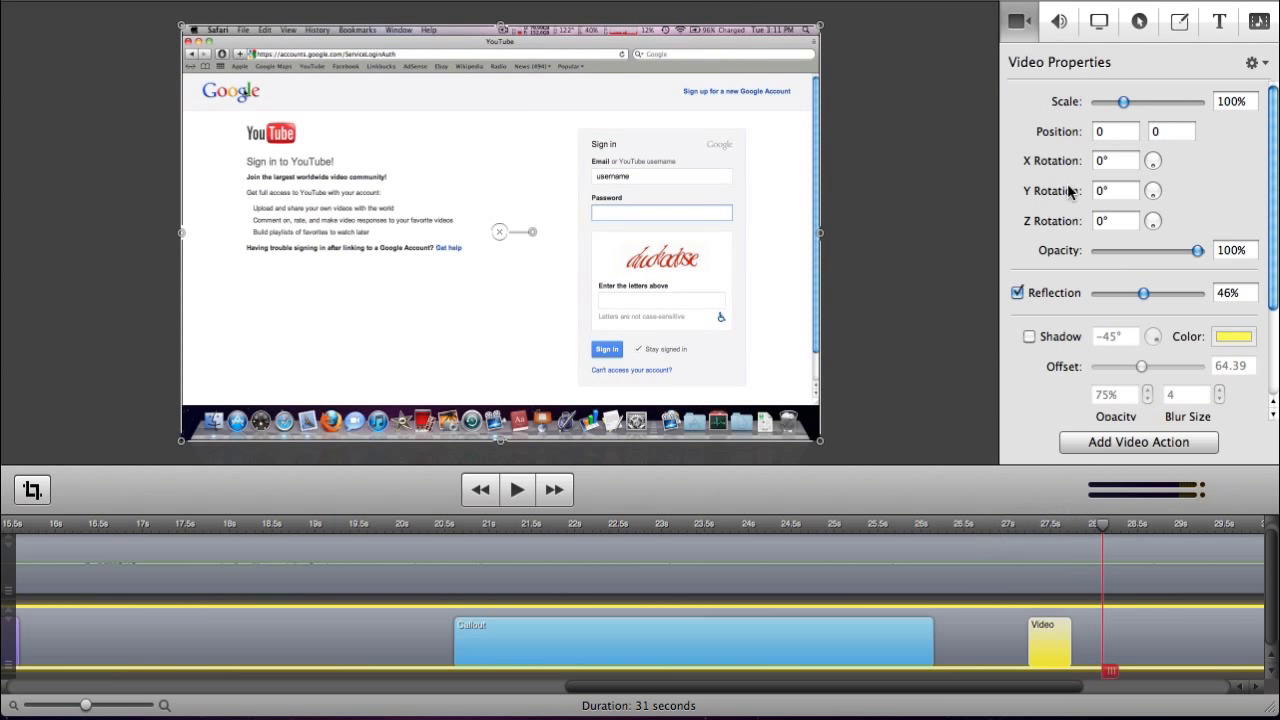
Step: Add a callout at about 28.2 seconds that highlights the foreground window
{"action": "left_click", "coordinate": [1134, 24]}
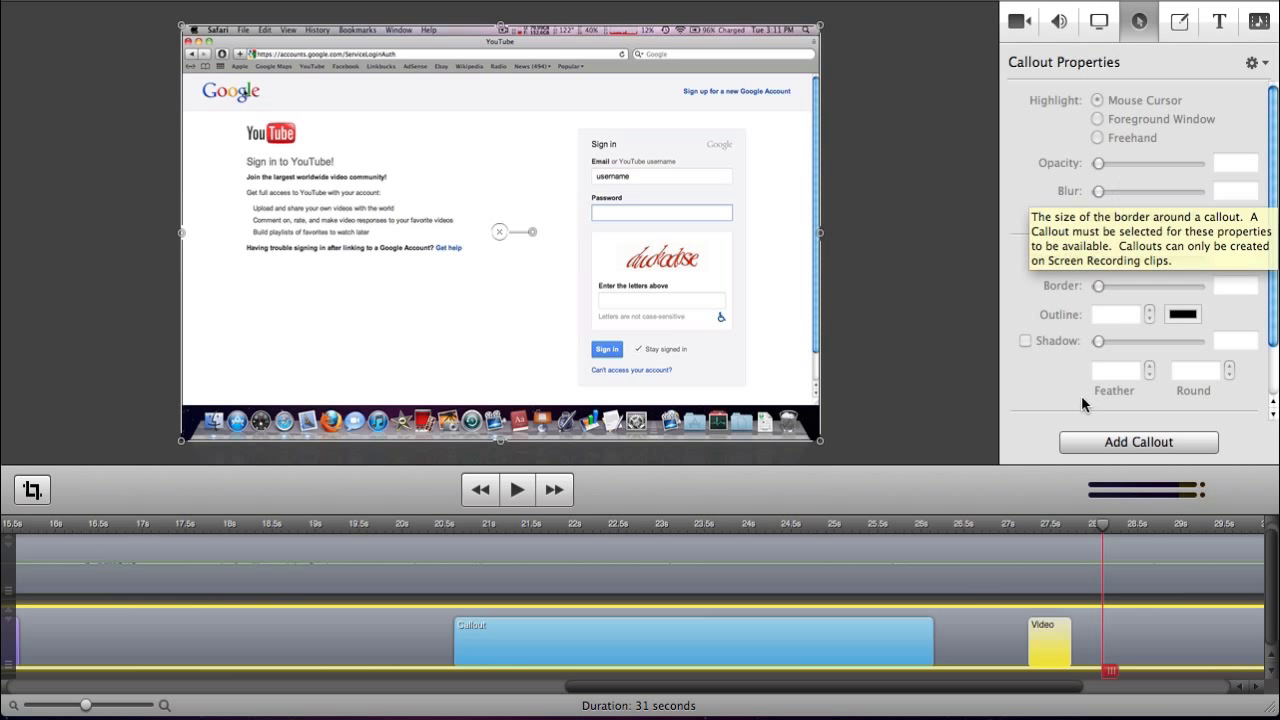
{"action": "left_click", "coordinate": [1084, 437]}
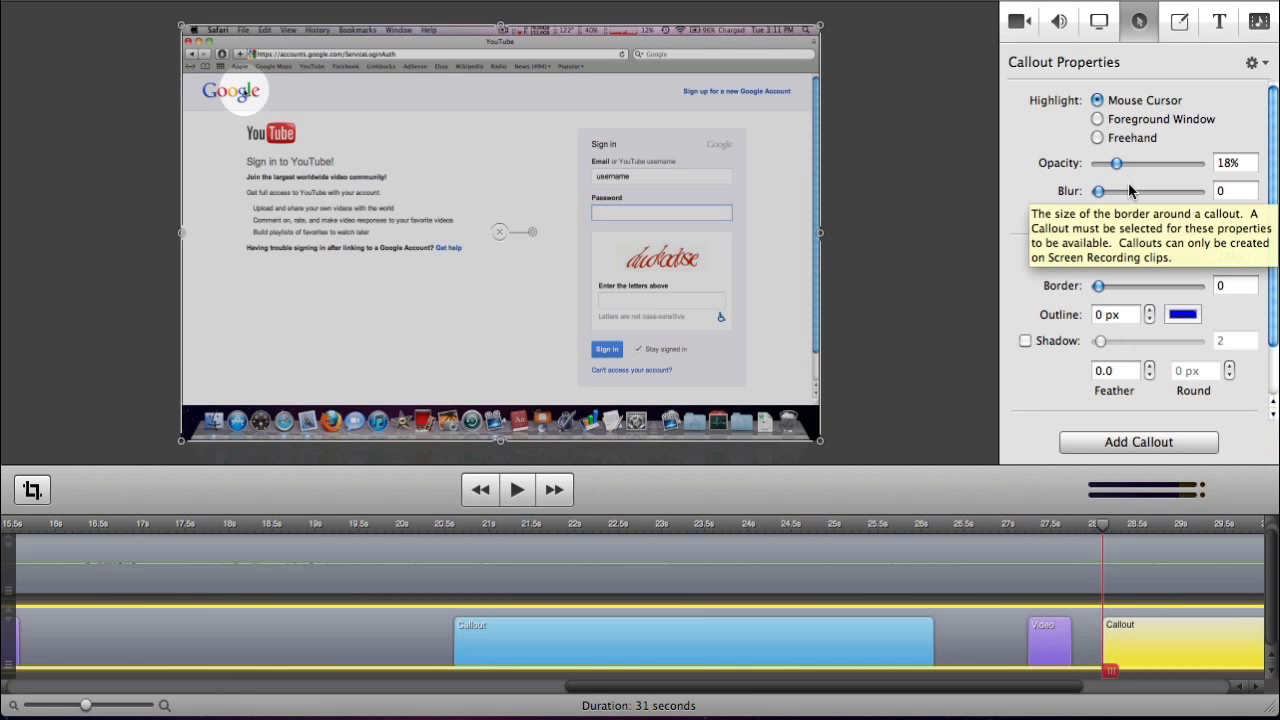
{"action": "left_click", "coordinate": [1097, 119]}
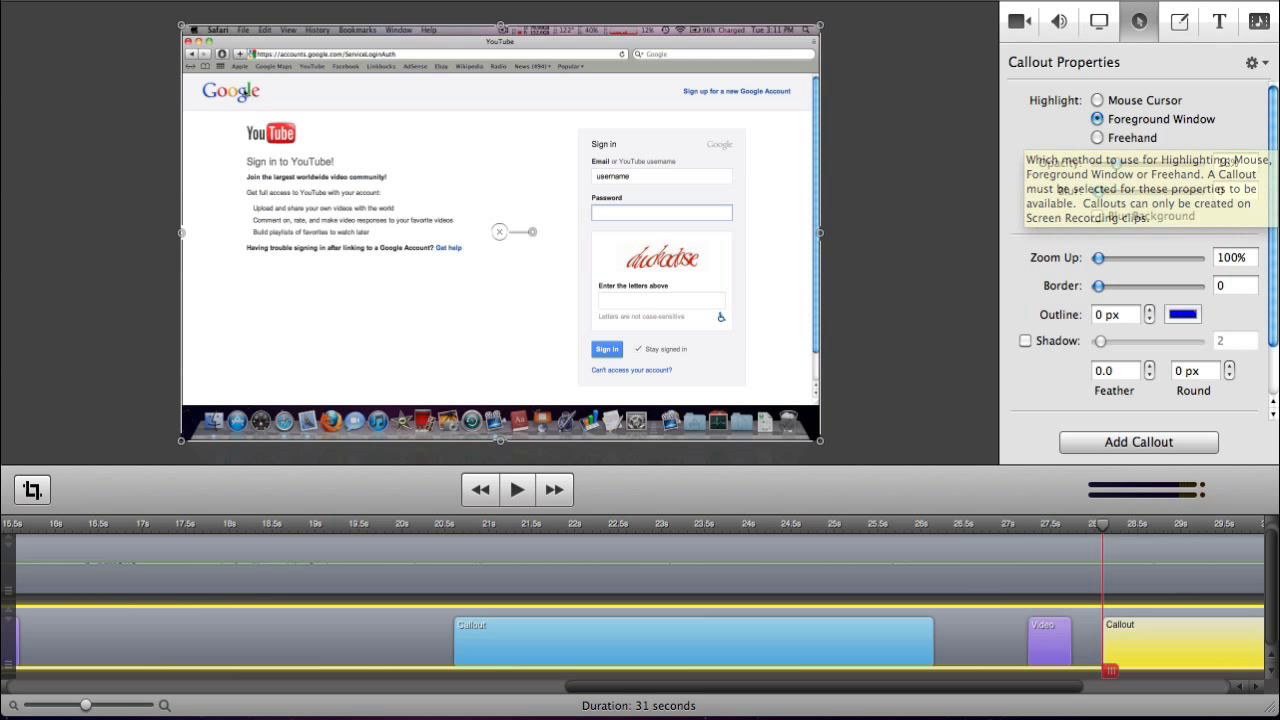
{"action": "left_click", "coordinate": [1030, 22]}
Step: Cycle through the Callout, Video, Screen Recording, Audio, Annotation and Text inspector panes
{"action": "left_click", "coordinate": [1138, 20]}
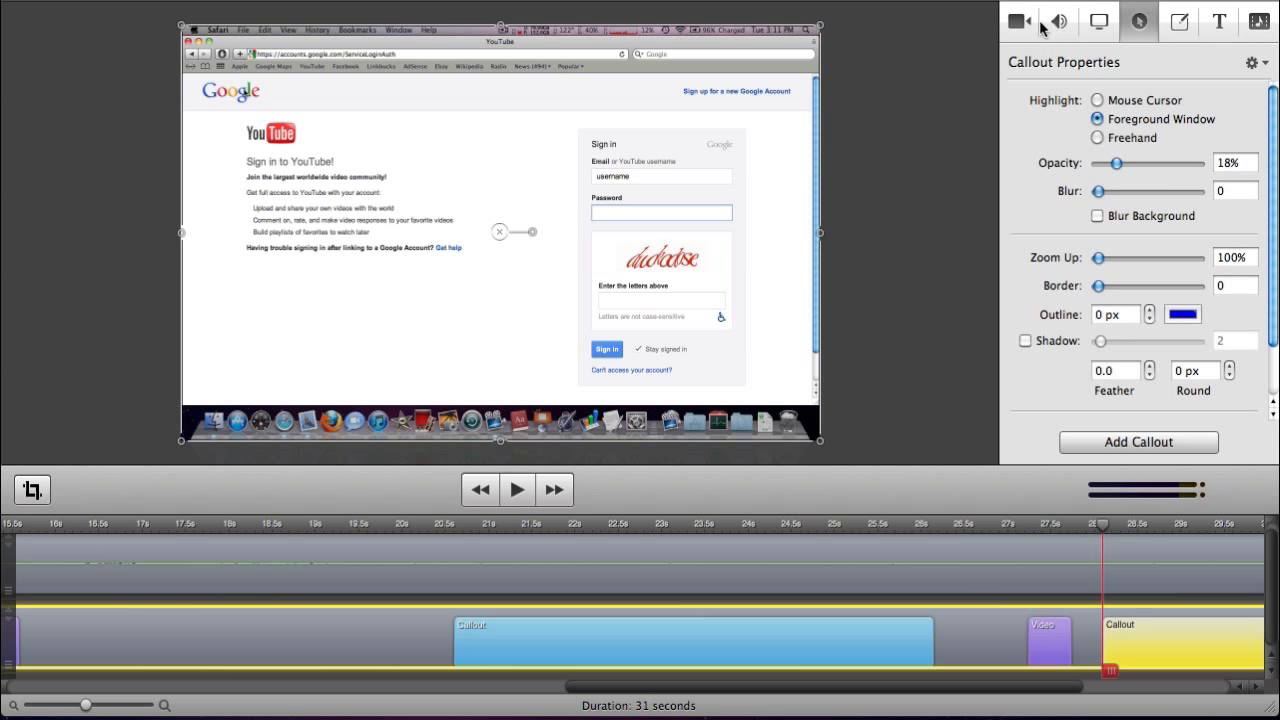
{"action": "left_click", "coordinate": [1036, 27]}
{"action": "left_click", "coordinate": [1137, 24]}
{"action": "left_click", "coordinate": [1026, 32]}
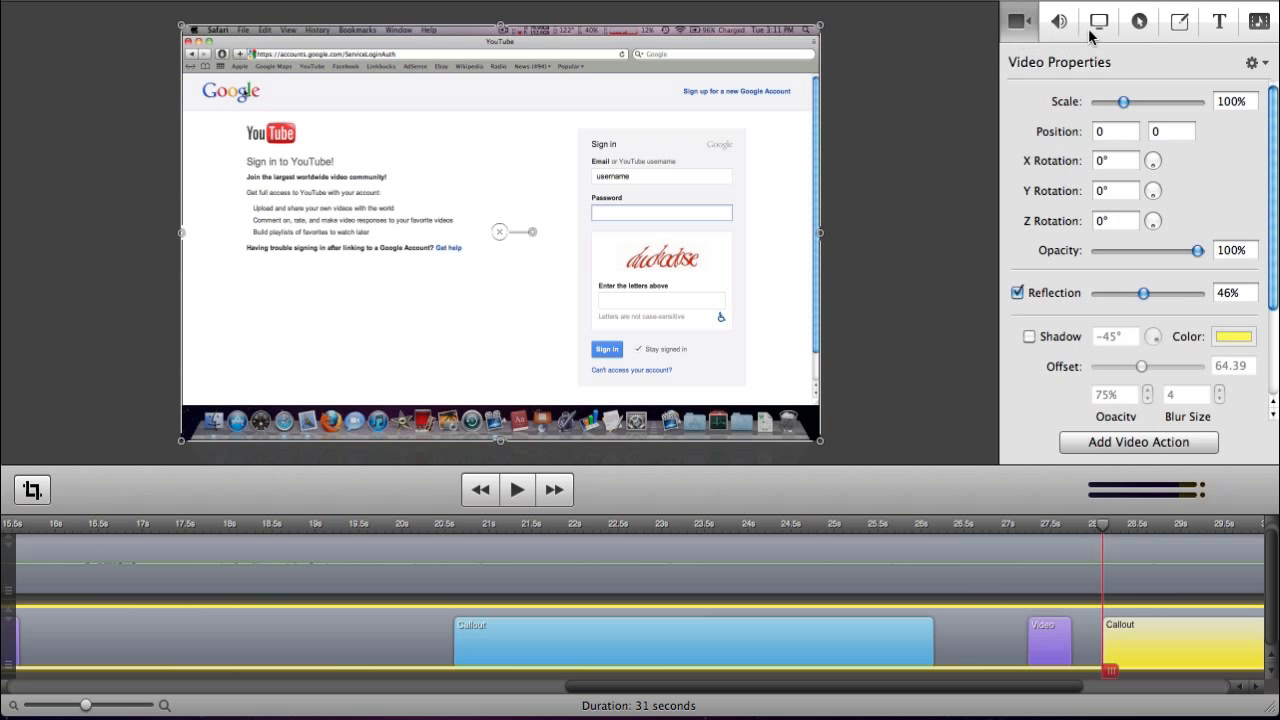
{"action": "left_click", "coordinate": [1096, 22]}
{"action": "left_click", "coordinate": [1058, 22]}
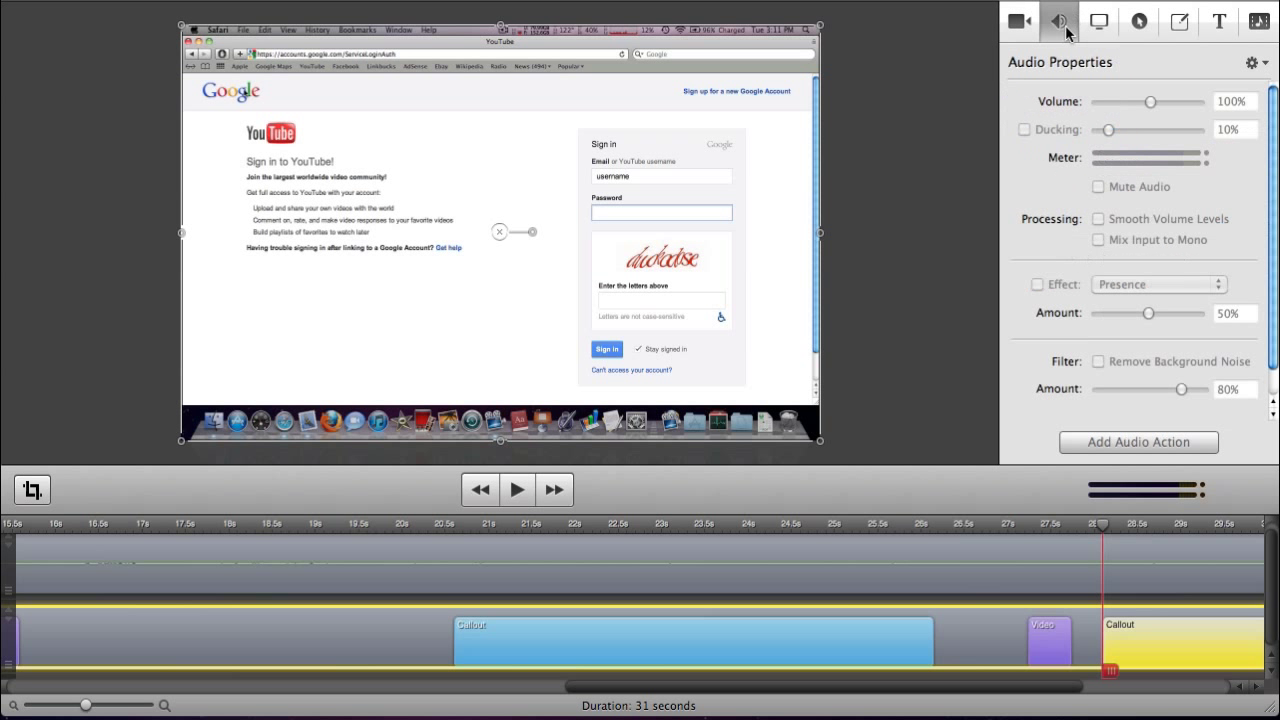
{"action": "left_click", "coordinate": [1177, 24]}
{"action": "left_click", "coordinate": [1219, 24]}
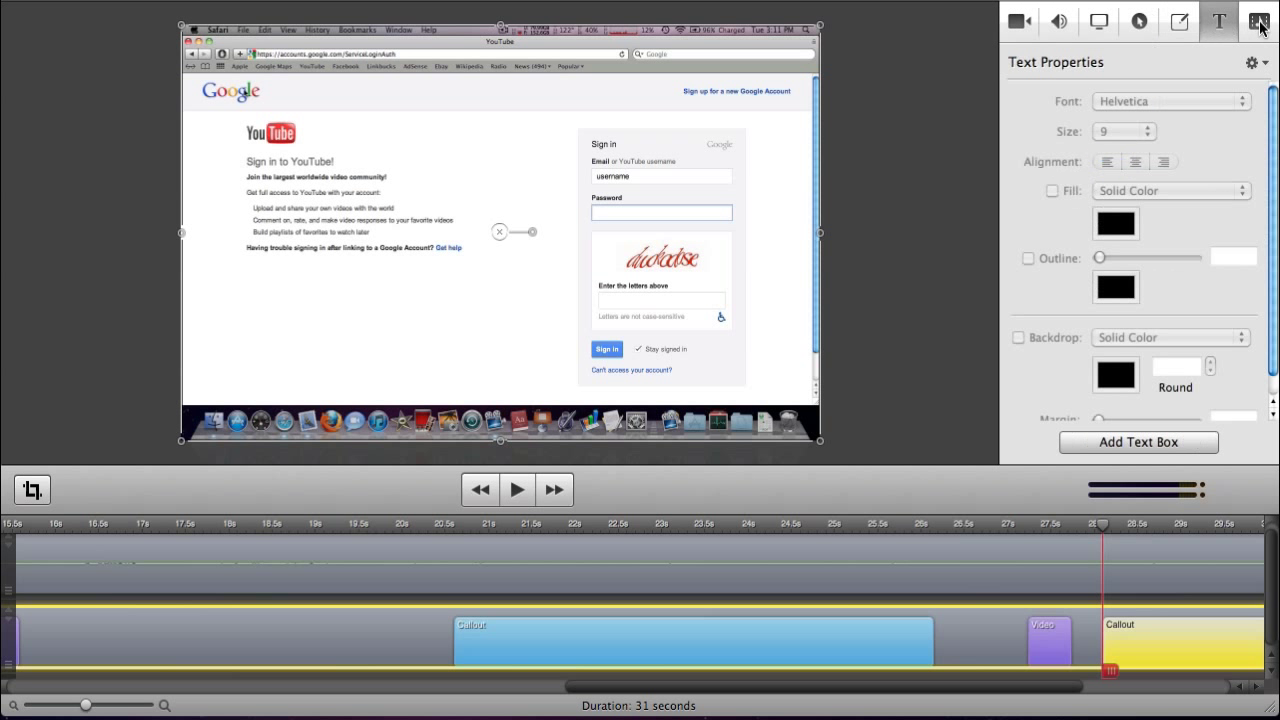
Step: Revisit the Screen Recording and Audio panes, finishing on Text Properties
{"action": "left_click", "coordinate": [1099, 24]}
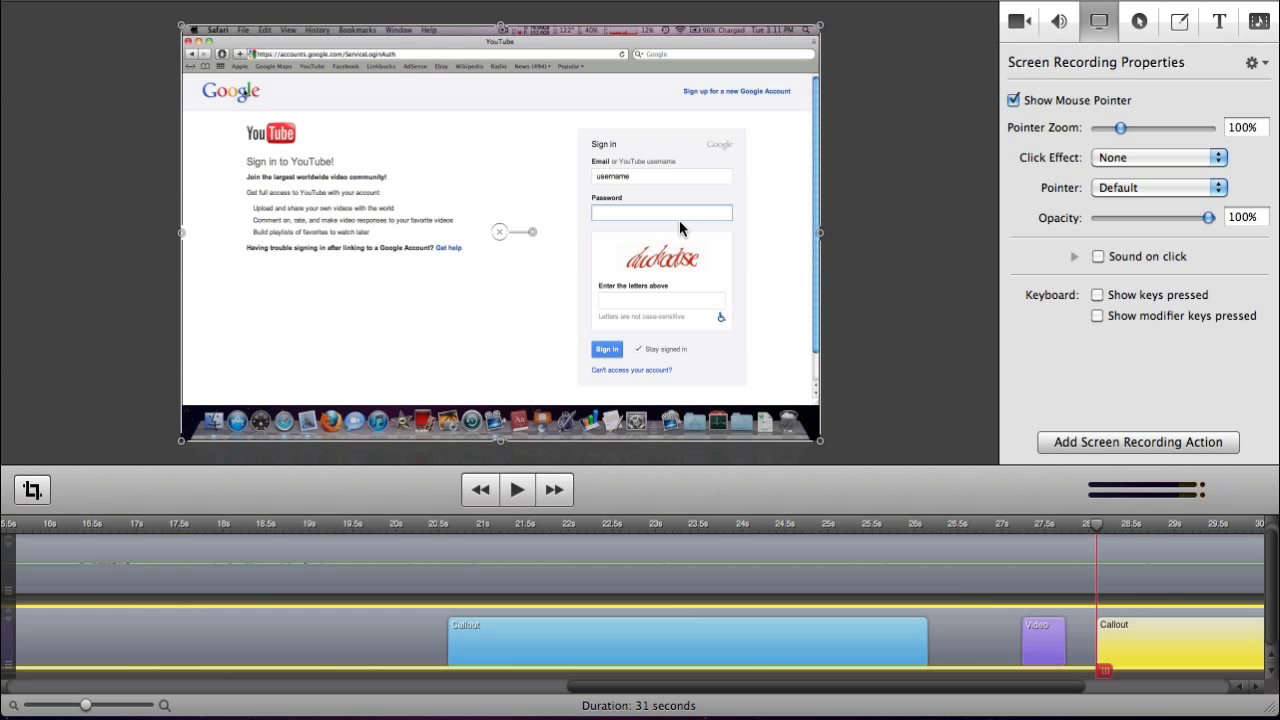
{"action": "left_click", "coordinate": [1062, 20]}
{"action": "left_click", "coordinate": [1218, 22]}
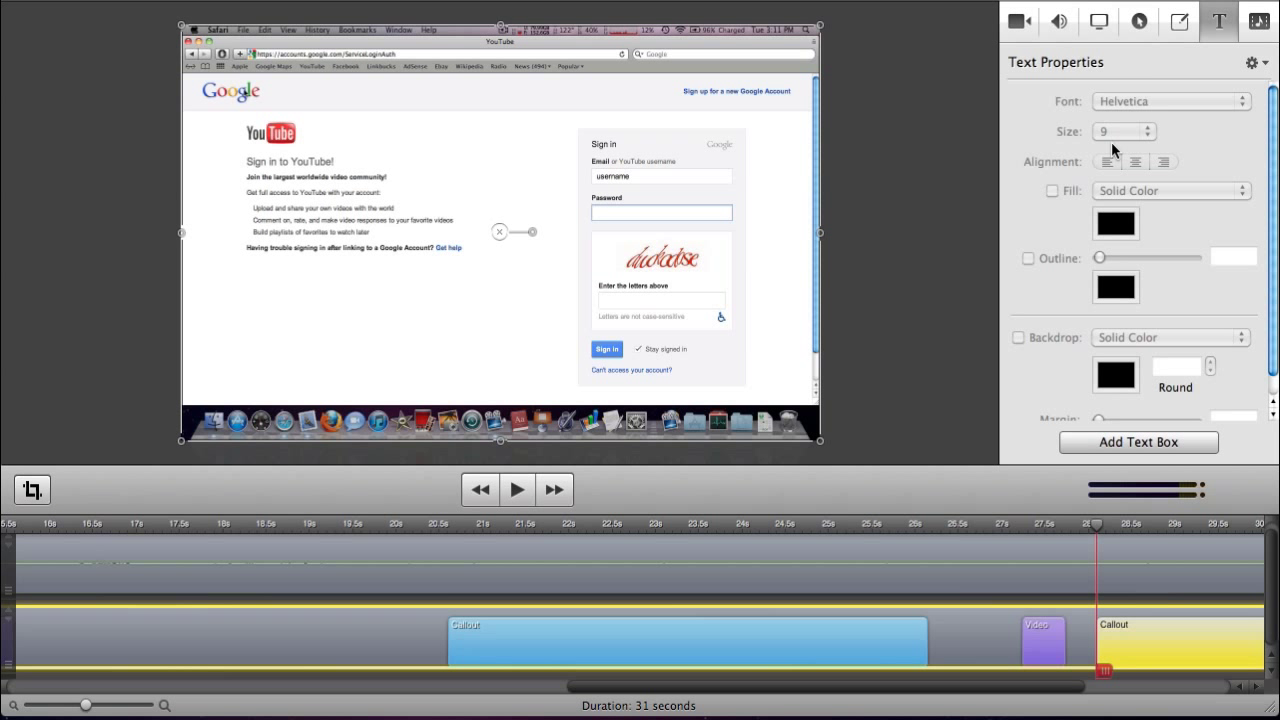
{"action": "left_click", "coordinate": [1066, 14]}
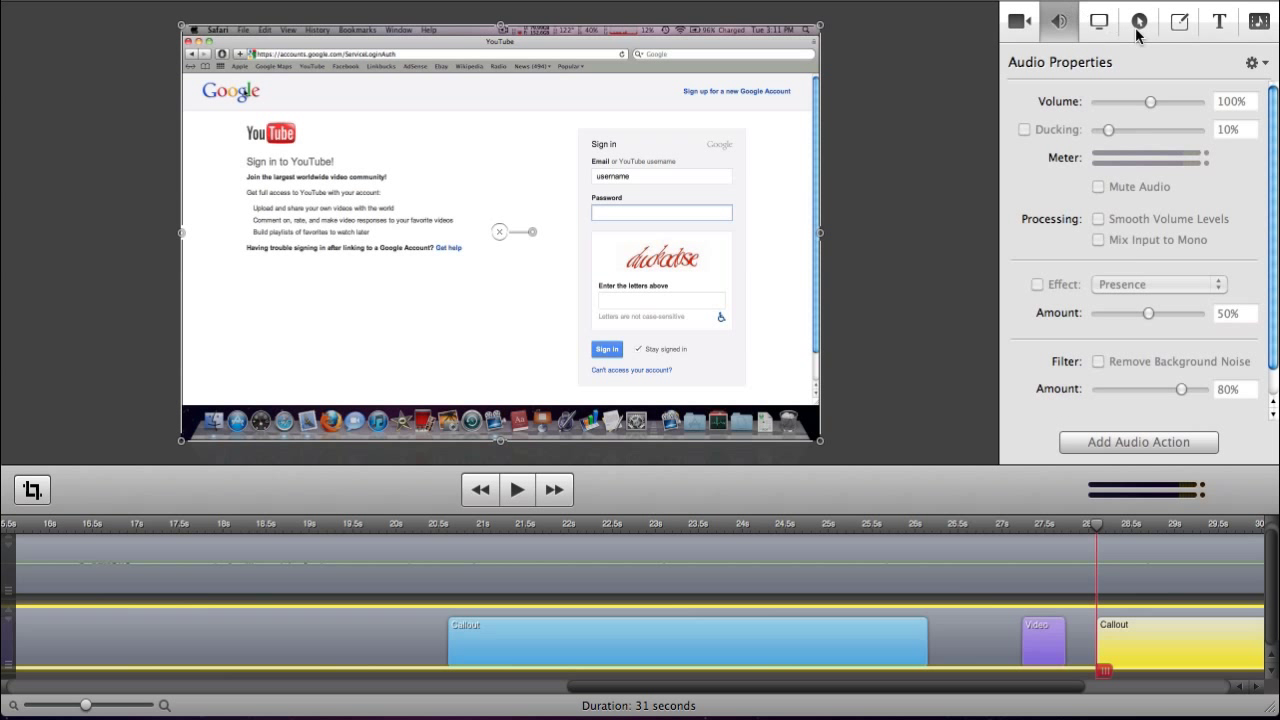
{"action": "left_click", "coordinate": [1216, 24]}
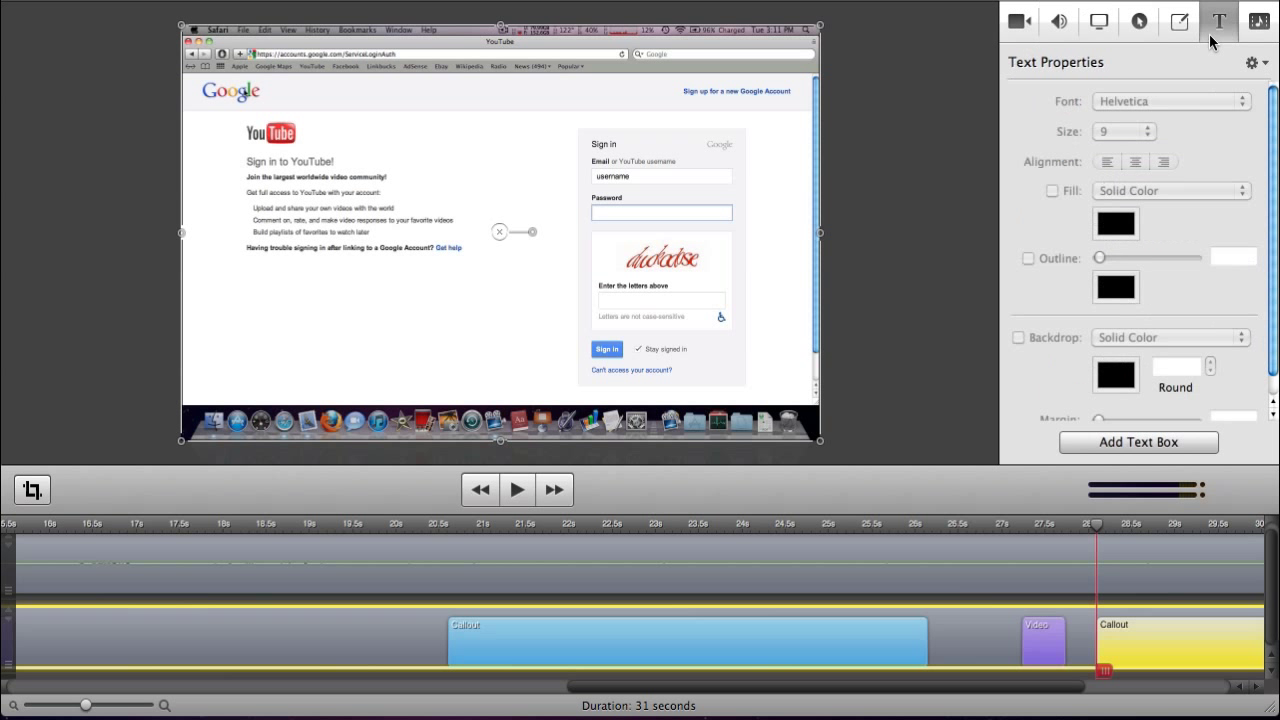